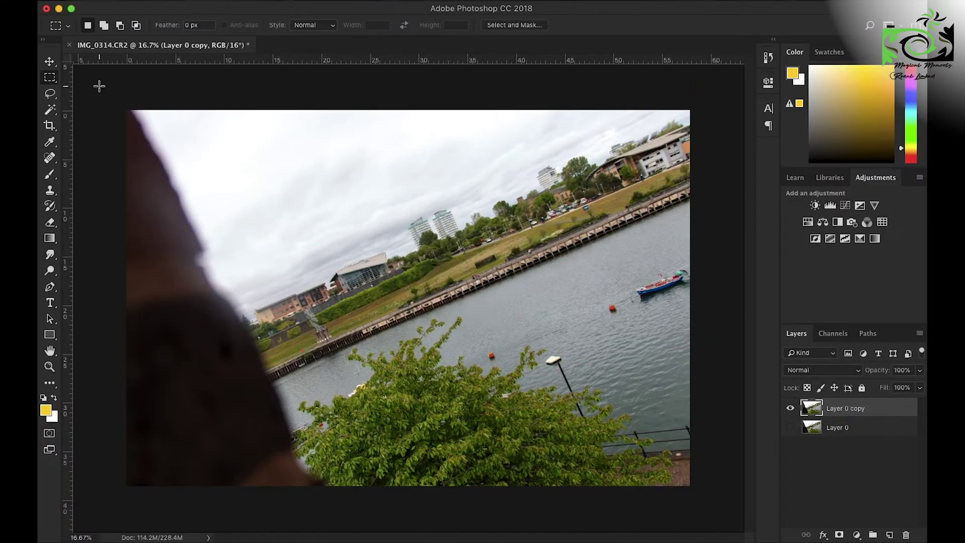
- Rotate and shrink Layer 0 copy to level the horizon, then crop around it
key(ctrl+t)
drag(609, 426, 528, 503)
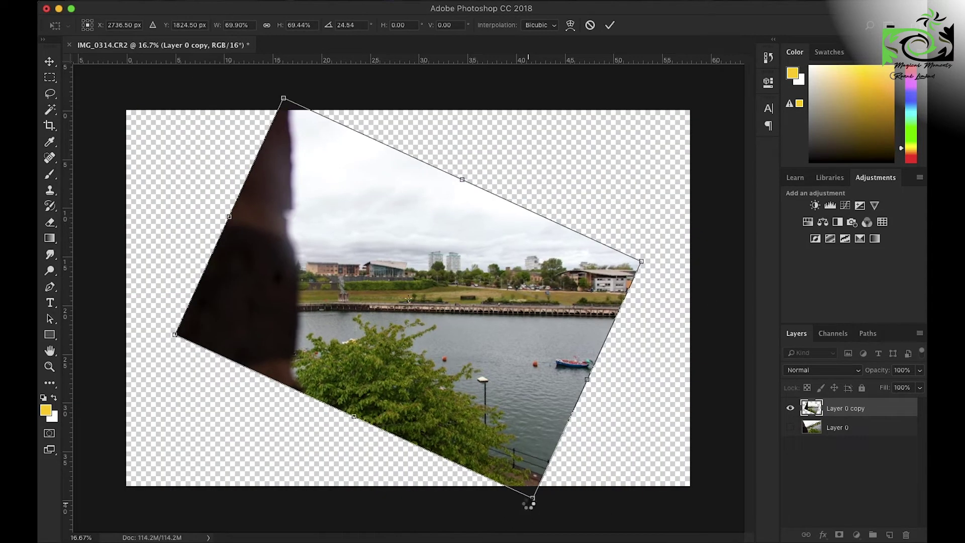
key(Return)
key(c)
key(Return)
- Select the empty corner with the Magic Wand and Content-Aware Fill it
key(m)
right_click(623, 167)
key(w)
right_click(626, 140)
click(646, 204)
key(shift+BackSpace)
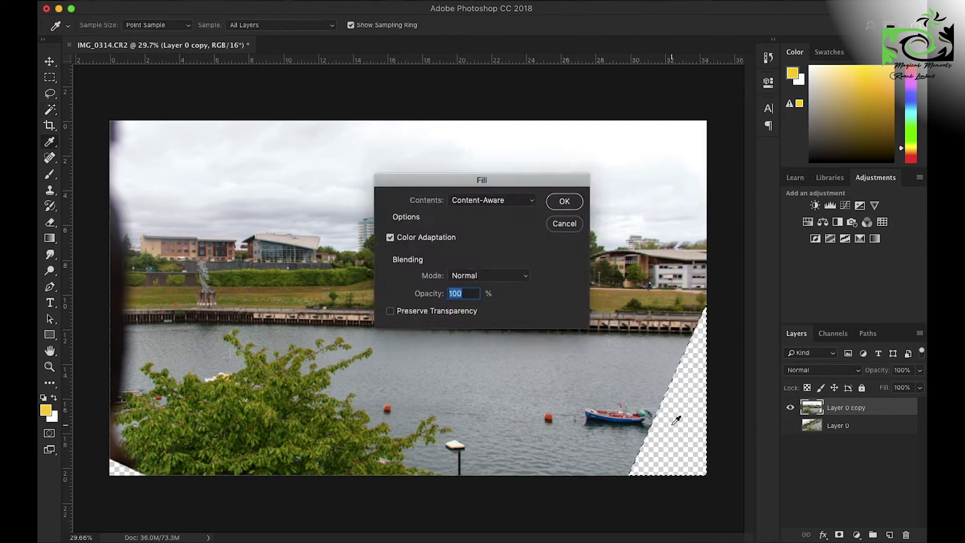
key(Return)
- Clone away stray details on the water and show the original layer again
scroll(470, 450, up, 5)
key(s)
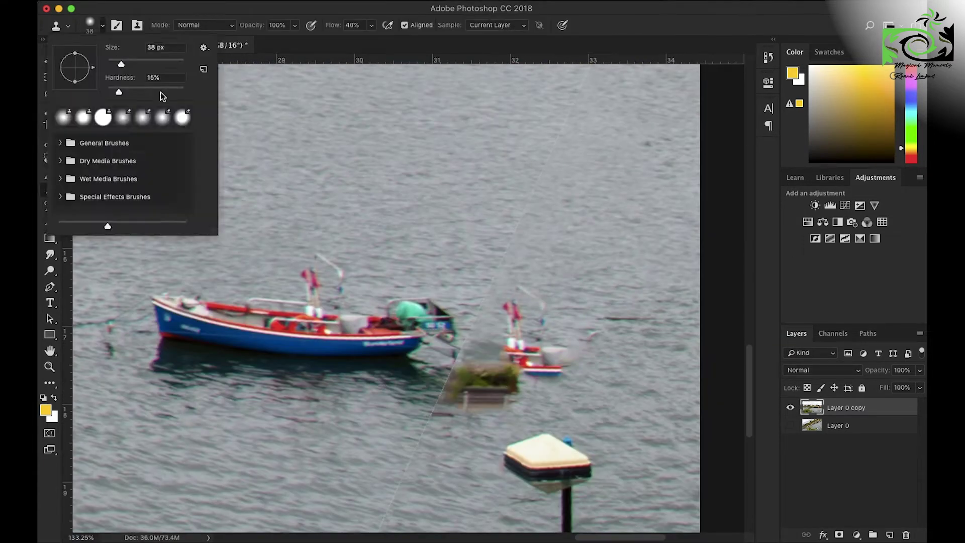
scroll(494, 336, left, 10)
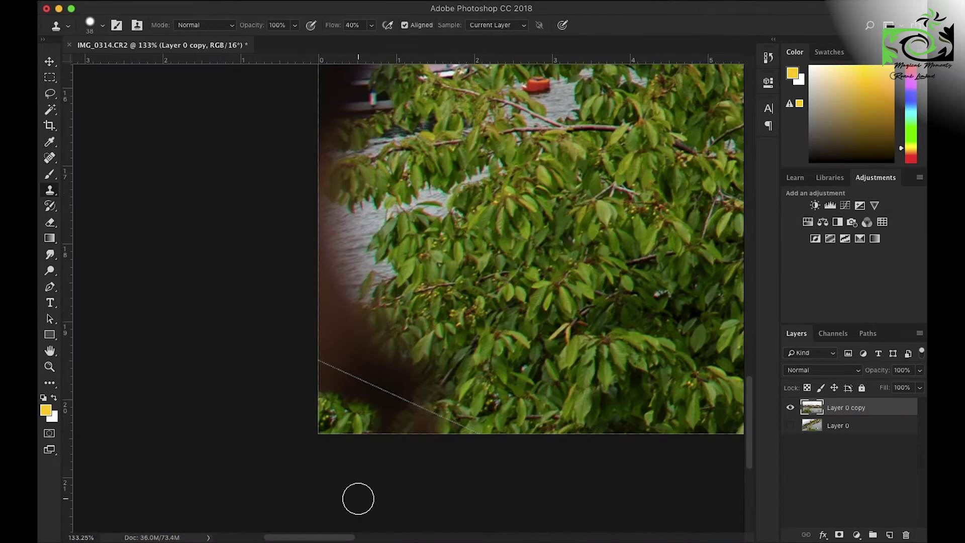
scroll(381, 362, down, 2)
scroll(340, 338, down, 5)
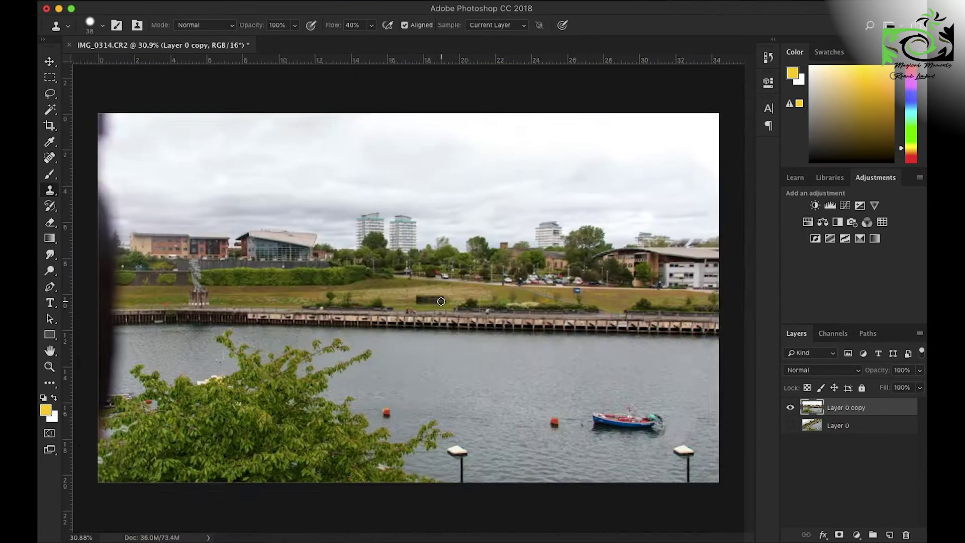
scroll(603, 352, up, 5)
scroll(599, 238, up, 5)
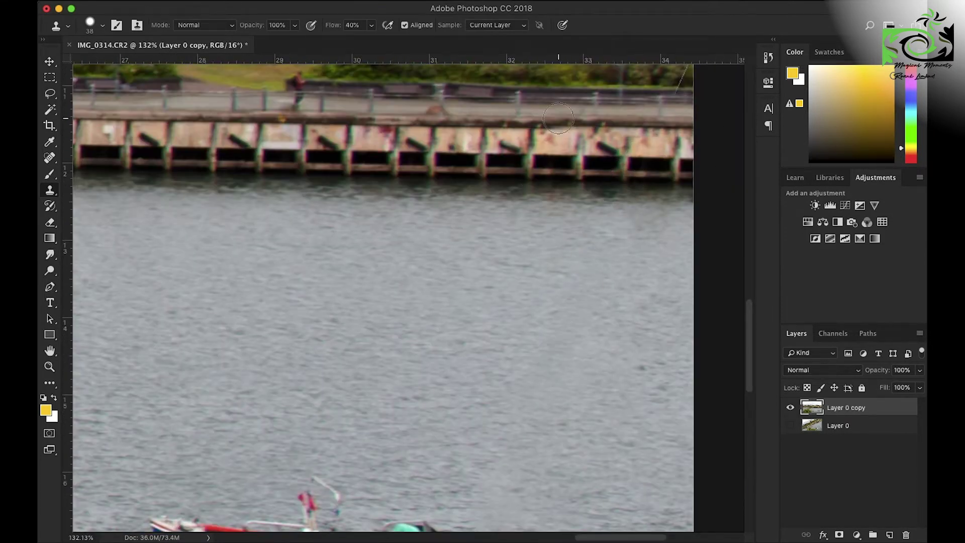
scroll(557, 118, down, 5)
scroll(631, 200, down, 2)
scroll(442, 296, up, 10)
key(m)
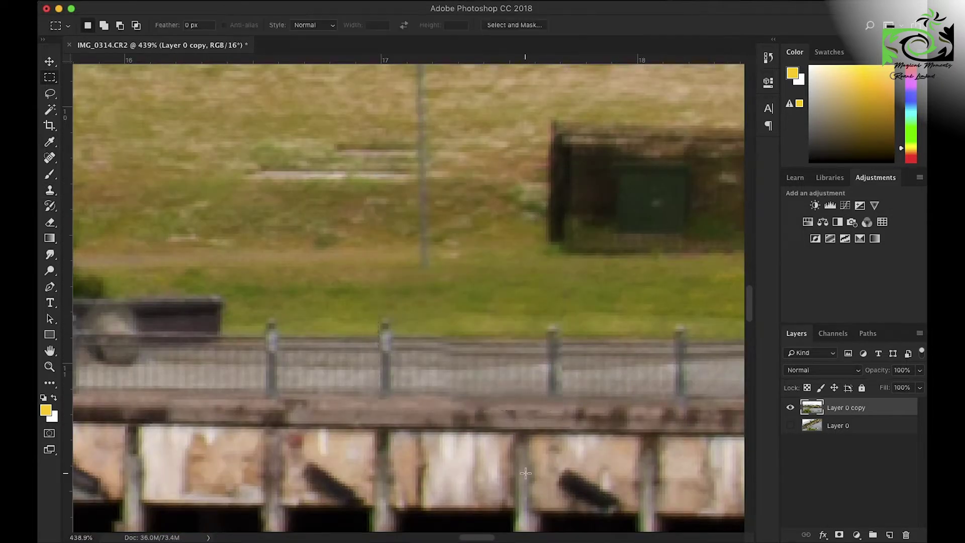
scroll(525, 472, down, 10)
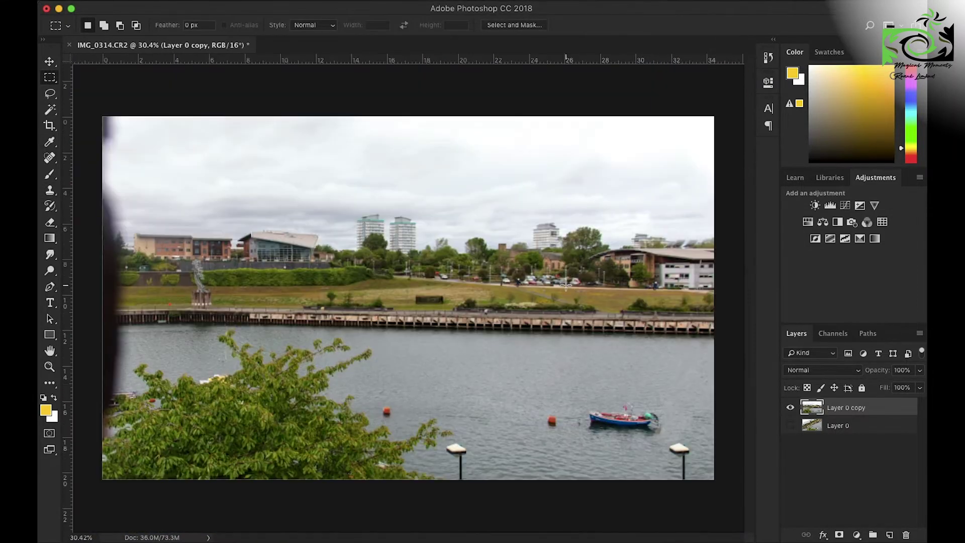
click(790, 425)
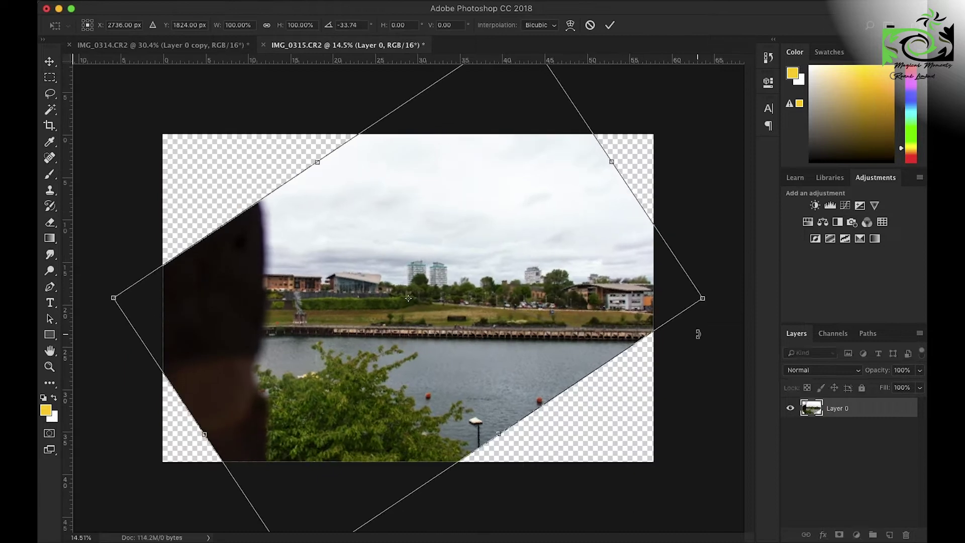
- Commit the rotation and copy dark strips up into the empty top-left corner
key(Return)
drag(254, 407, 254, 464)
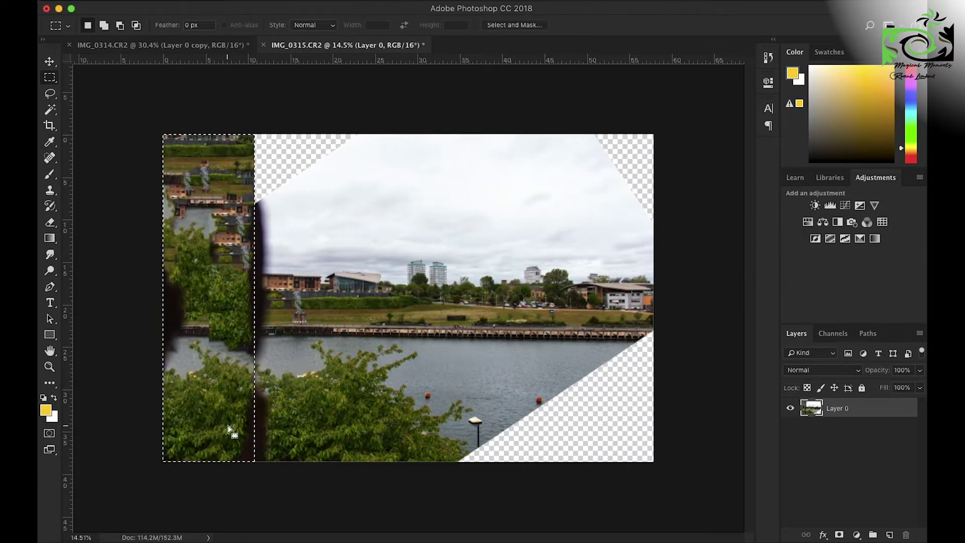
key(ctrl+j)
mouse_move(190, 390)
mouse_down()
mouse_move(190, 325)
mouse_move(268, 416)
mouse_up()
key(ctrl+j)
drag(231, 379, 237, 171)
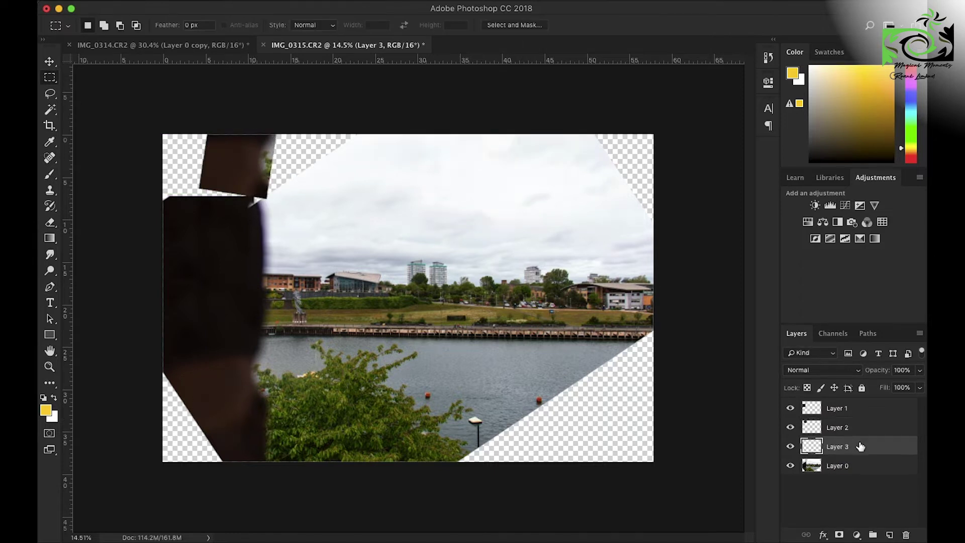
- Position more dark blocks in the remaining top gap and merge the patch layers
key(Return)
drag(184, 184, 286, 244)
key(m)
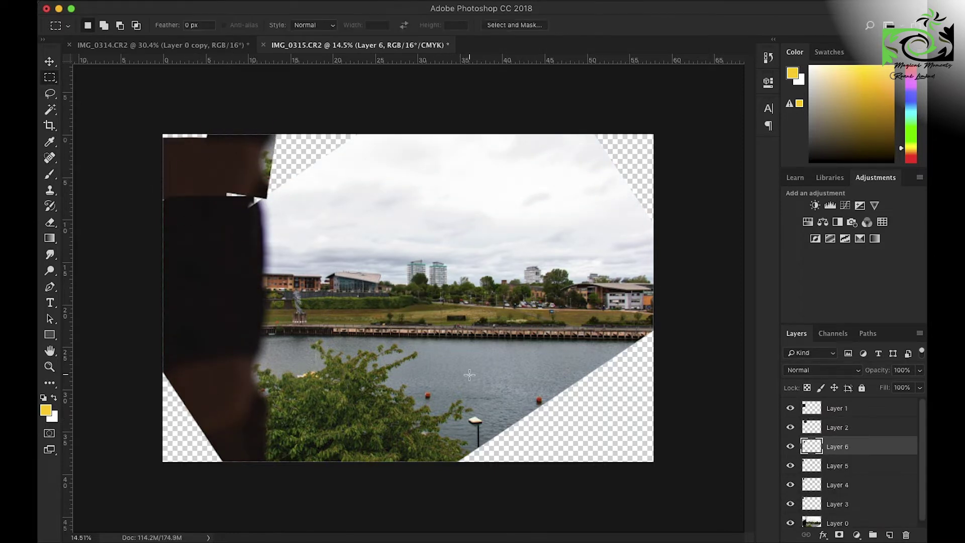
drag(163, 135, 276, 140)
right_click(848, 481)
click(713, 379)
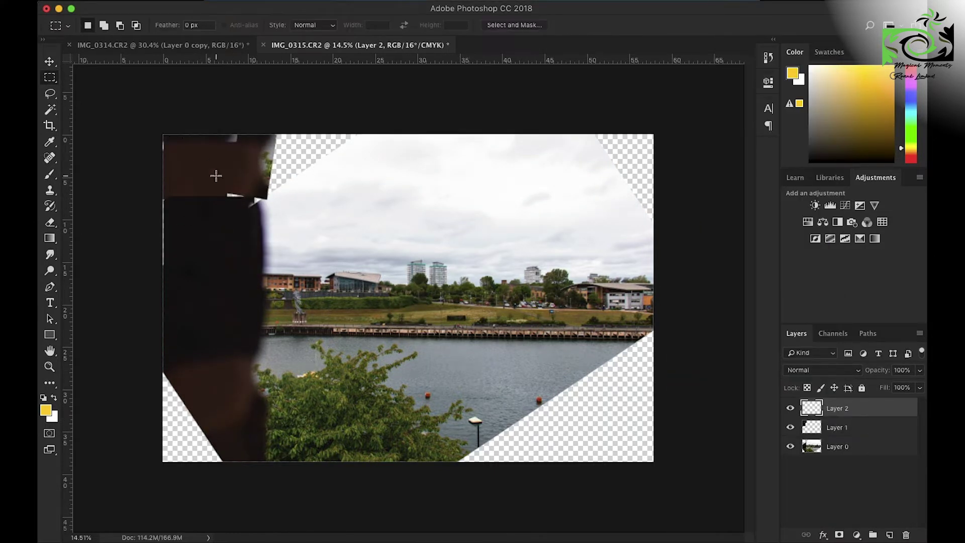
key(ctrl+j)
- Set the Clone Stamp brush size to 87 and clean up the water
scroll(441, 340, up, 2)
scroll(441, 340, up, 3)
click(102, 25)
drag(70, 55, 100, 55)
key(Return)
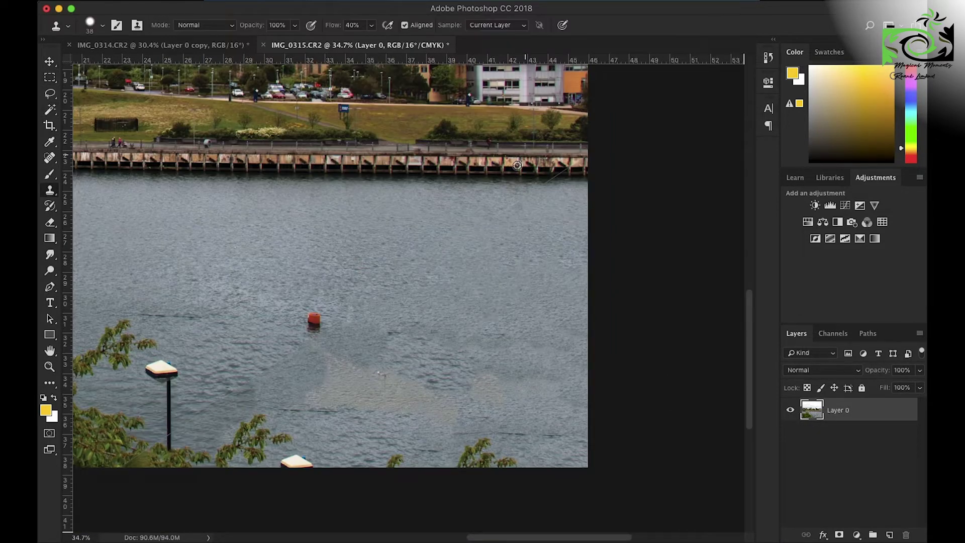
scroll(536, 171, up, 5)
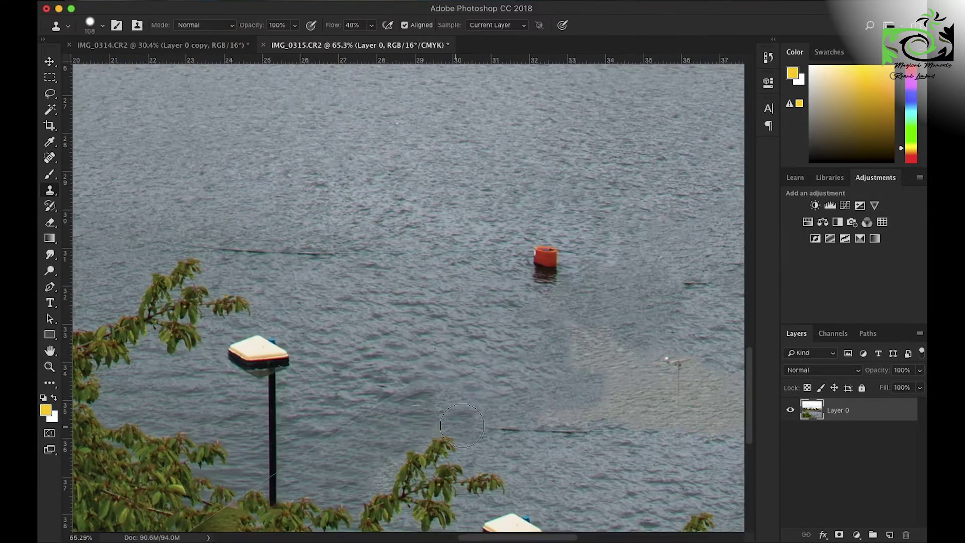
scroll(373, 449, down, 5)
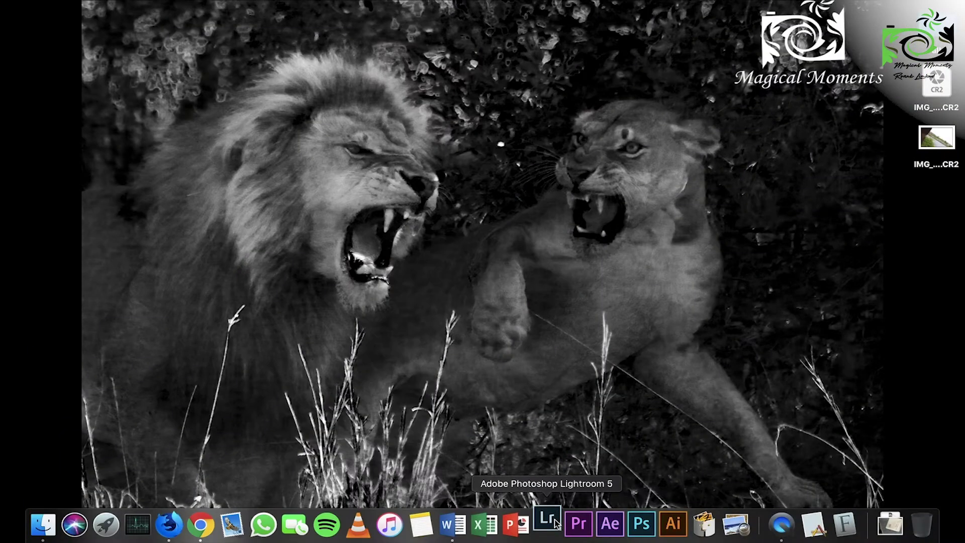
- Launch Lightroom, collapse the Presets panel, switch to Library and start an import
click(555, 522)
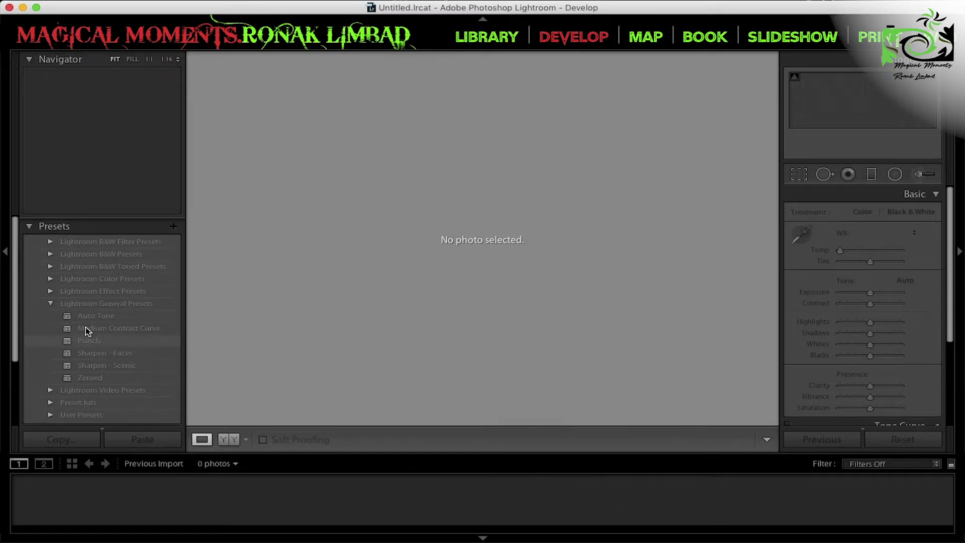
click(30, 223)
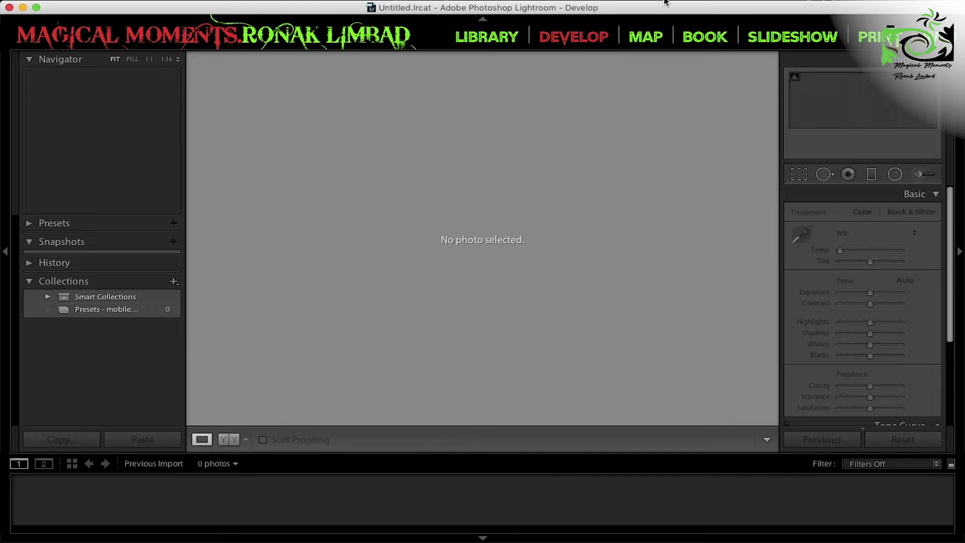
click(504, 41)
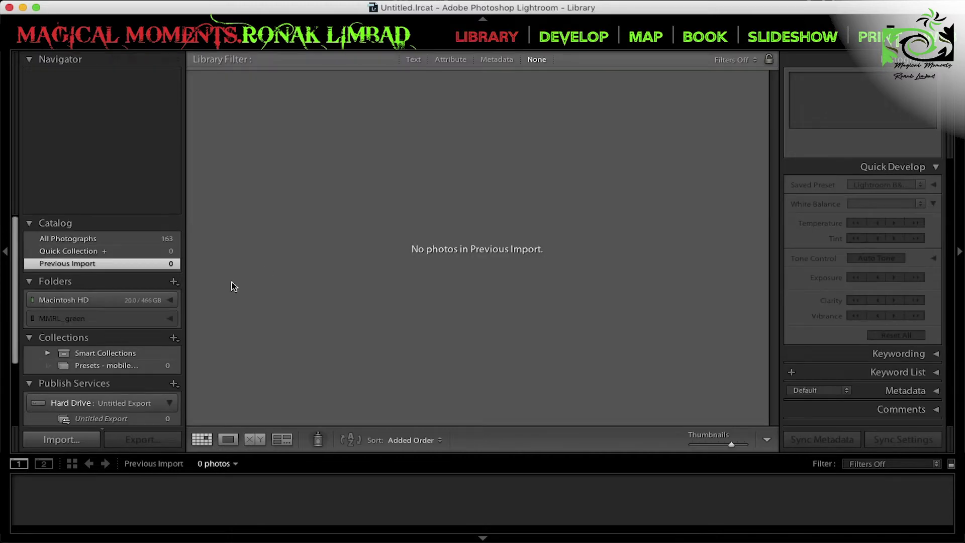
click(66, 445)
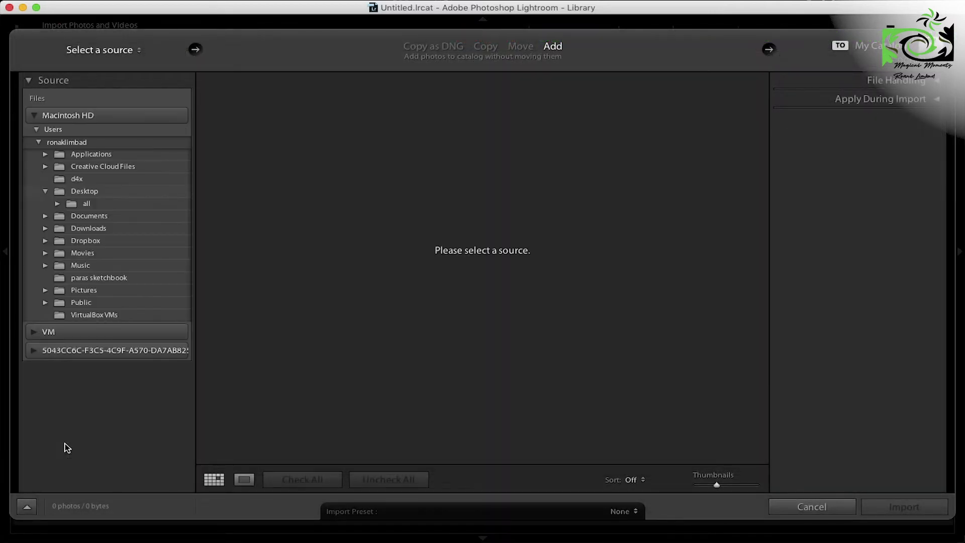
- Import both CR2 photos from the Desktop folder and switch to the Develop module
click(69, 195)
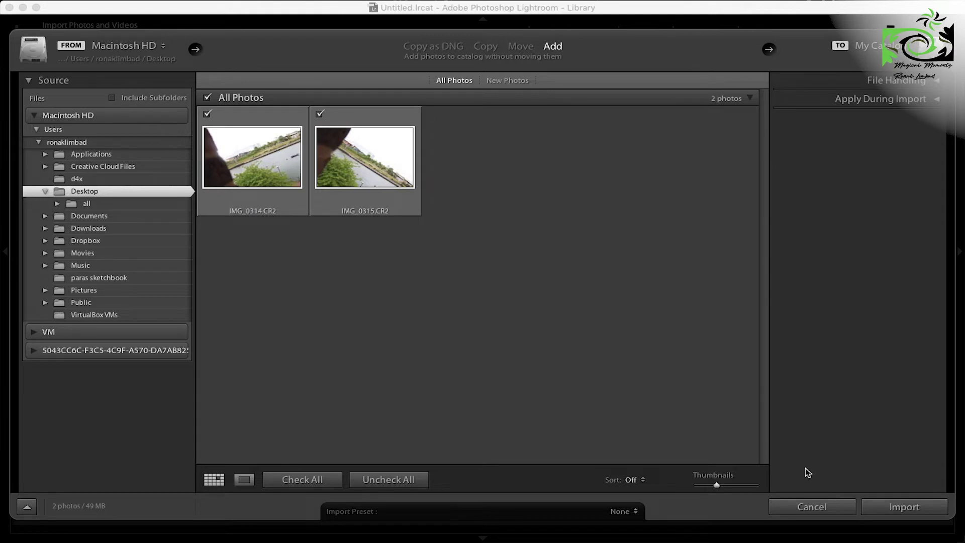
click(890, 509)
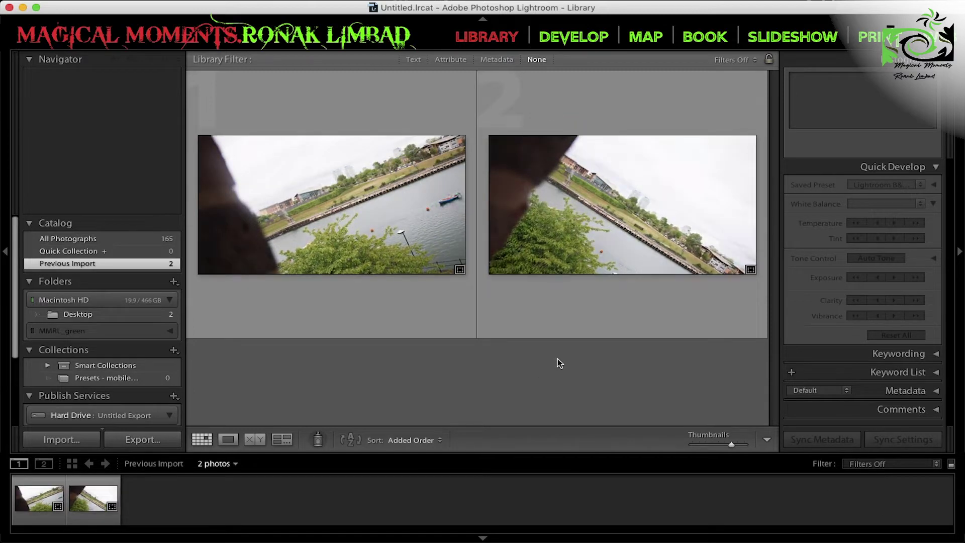
click(567, 43)
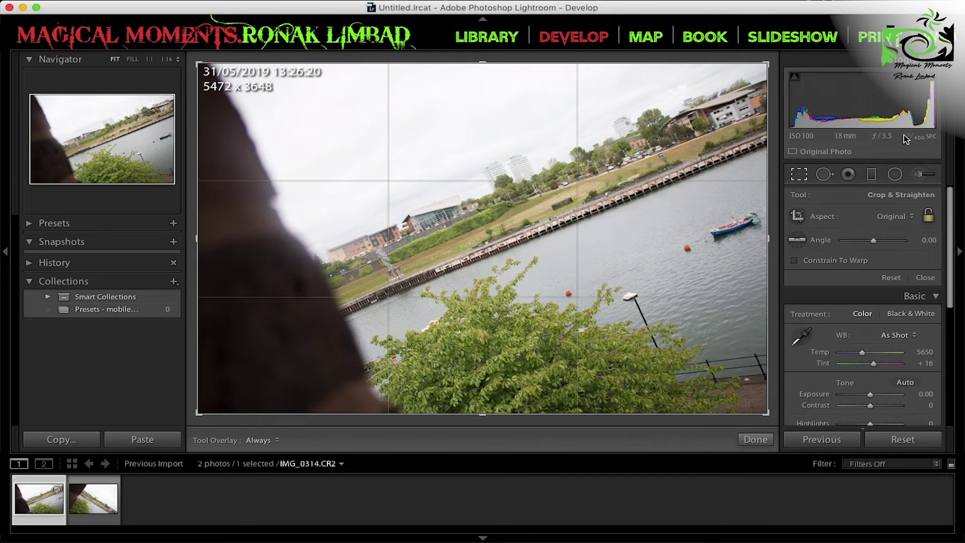
- Leave crop mode, apply Auto tone, set exposure to -0.70 and raise contrast
click(804, 174)
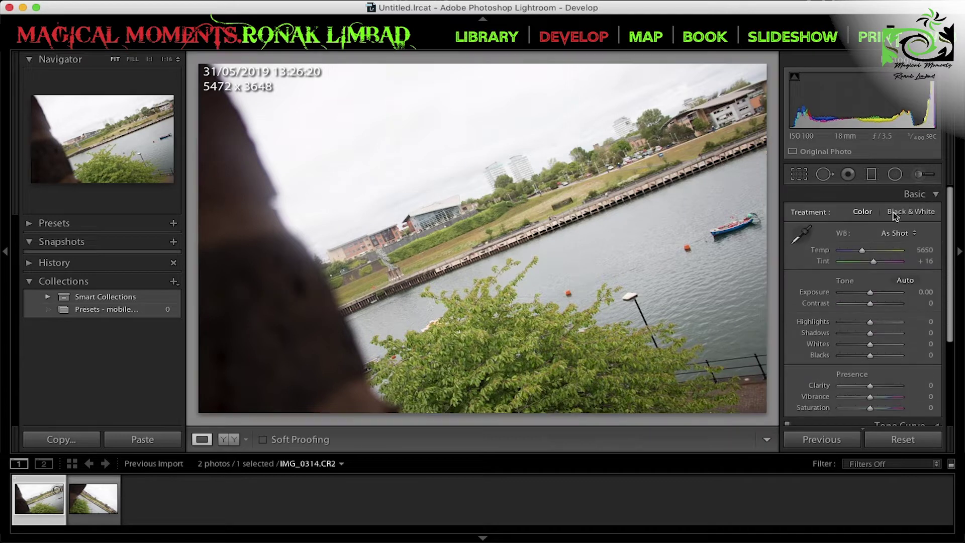
click(903, 281)
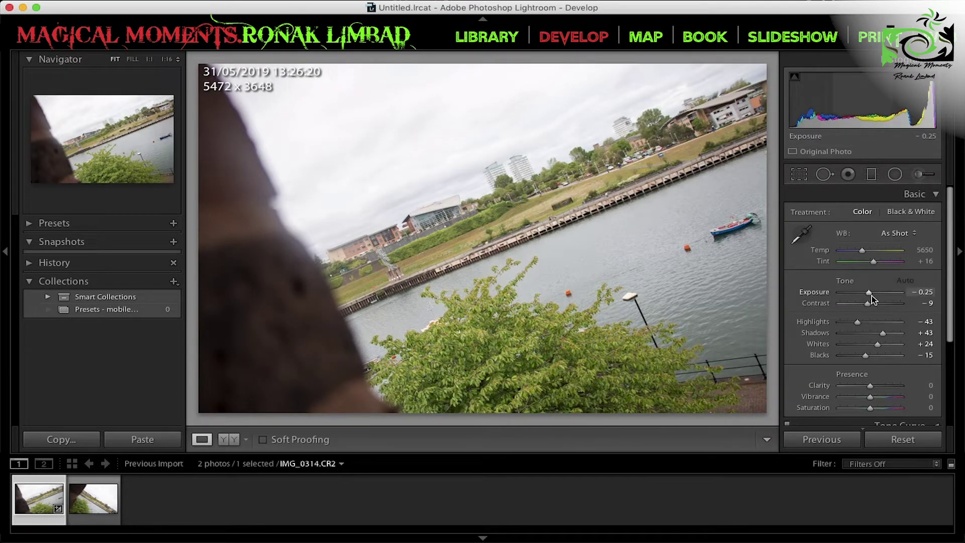
drag(870, 294, 866, 294)
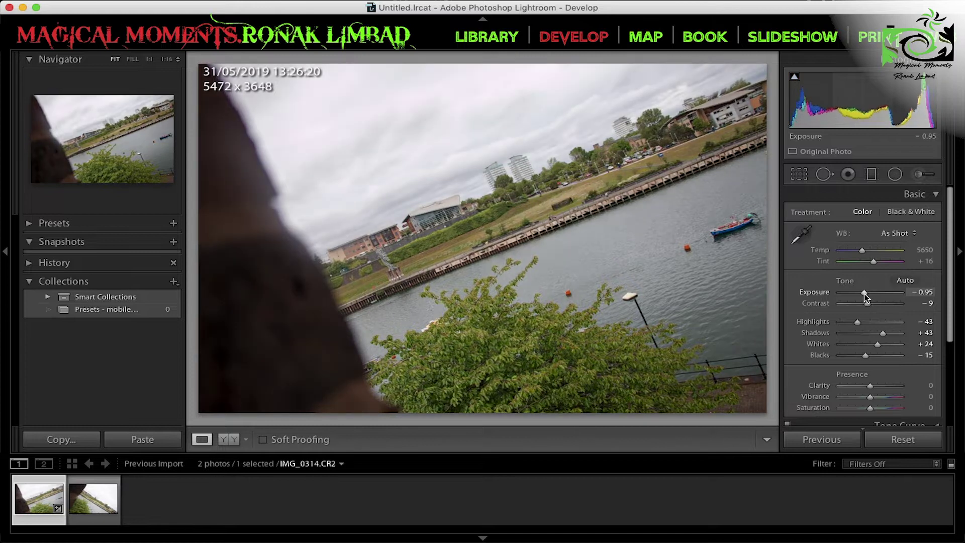
mouse_move(869, 303)
mouse_down()
mouse_move(880, 304)
mouse_move(871, 306)
mouse_up()
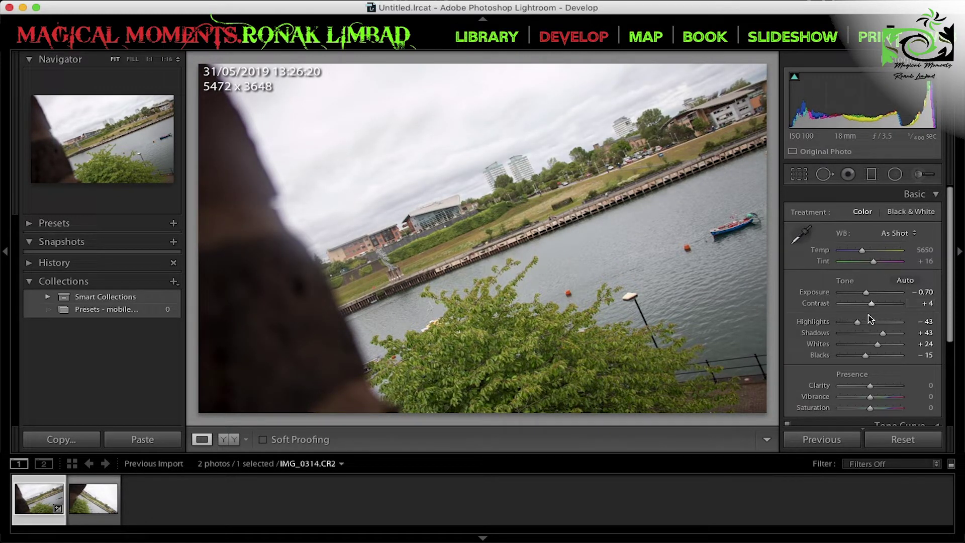
- Set the Tone Curve Darks and Lights both to −31
scroll(859, 323, down, 1)
scroll(859, 324, down, 1)
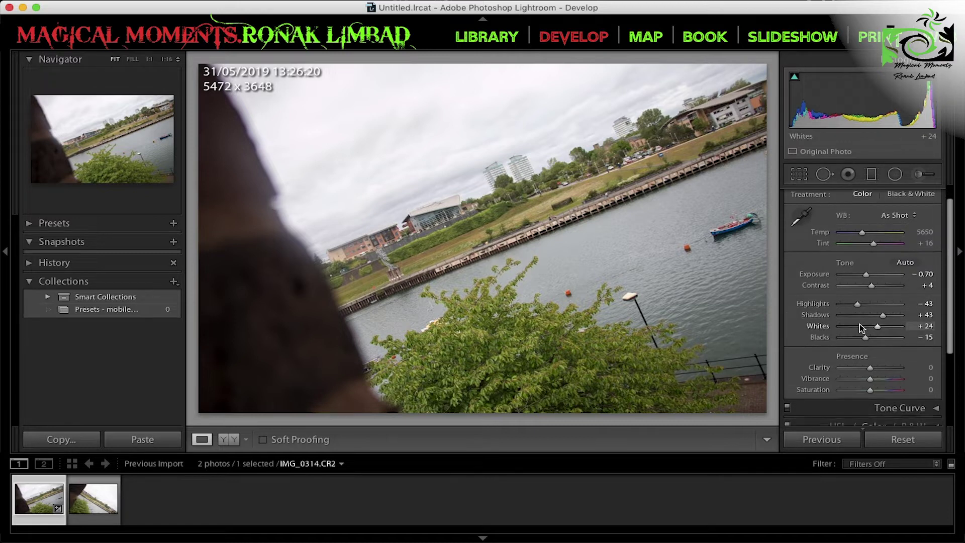
scroll(859, 324, down, 4)
click(935, 299)
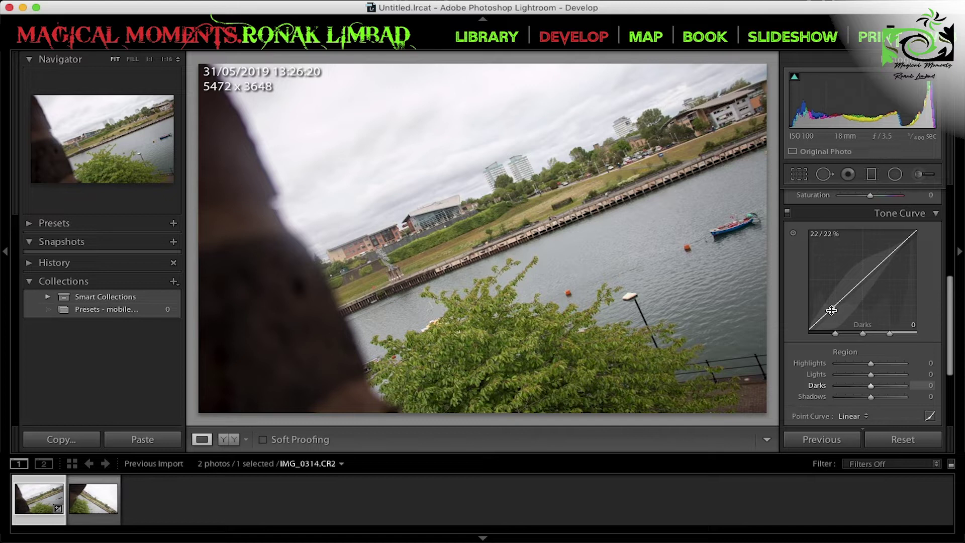
drag(832, 308, 832, 314)
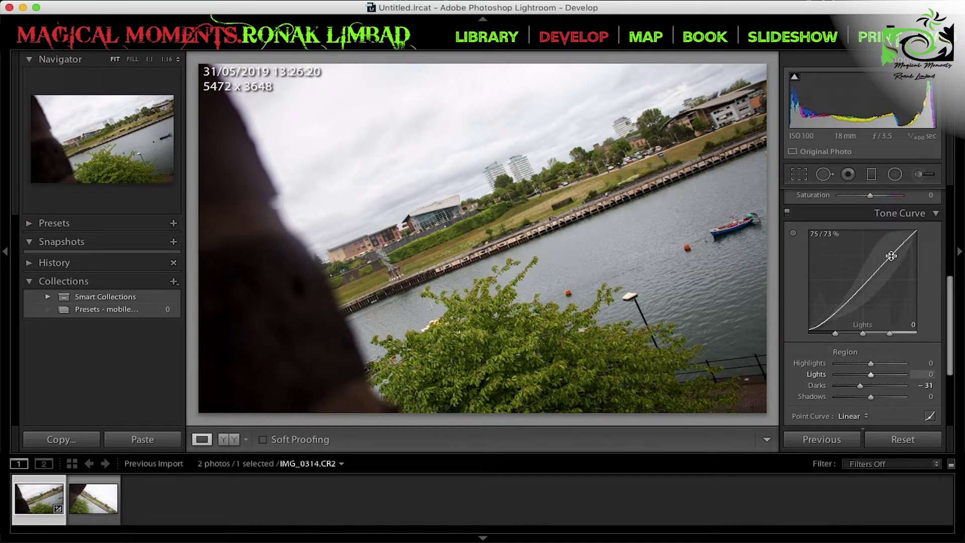
drag(890, 256, 890, 262)
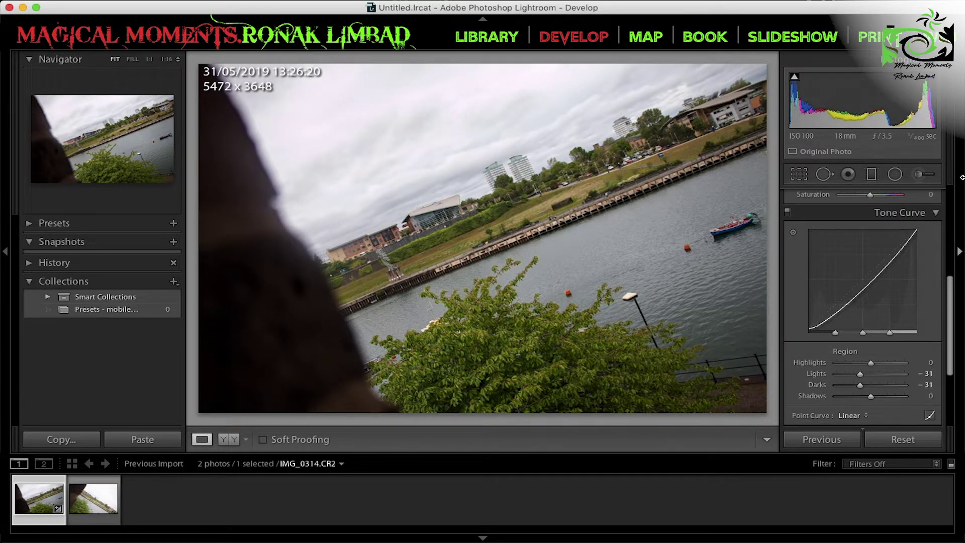
click(927, 211)
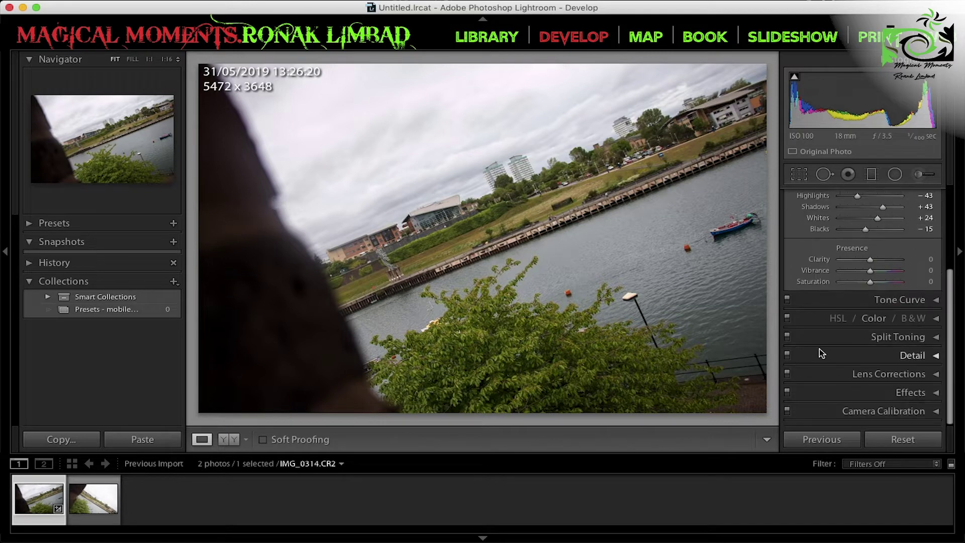
- Toggle lens profile corrections on IMG_0314 to compare, then enable them for IMG_0315
click(902, 375)
click(806, 289)
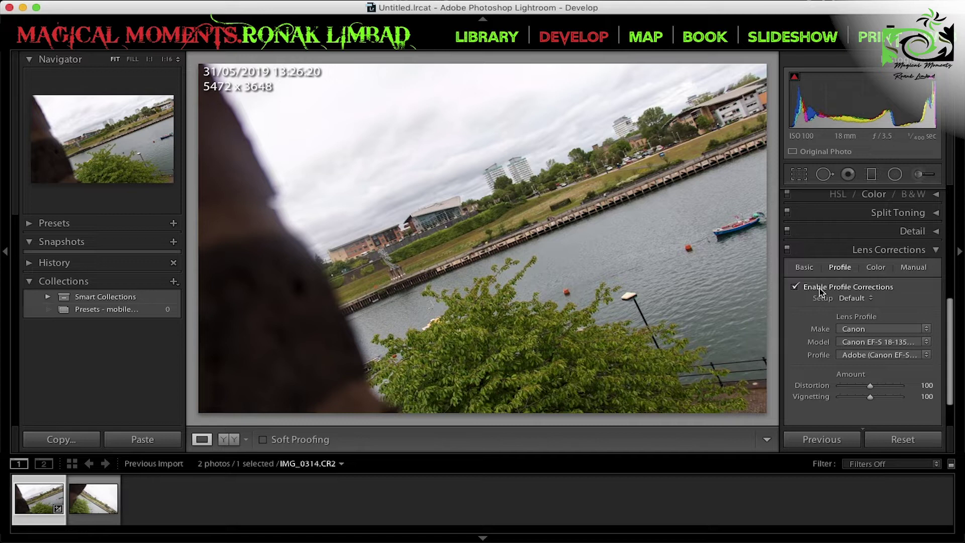
click(821, 291)
click(95, 497)
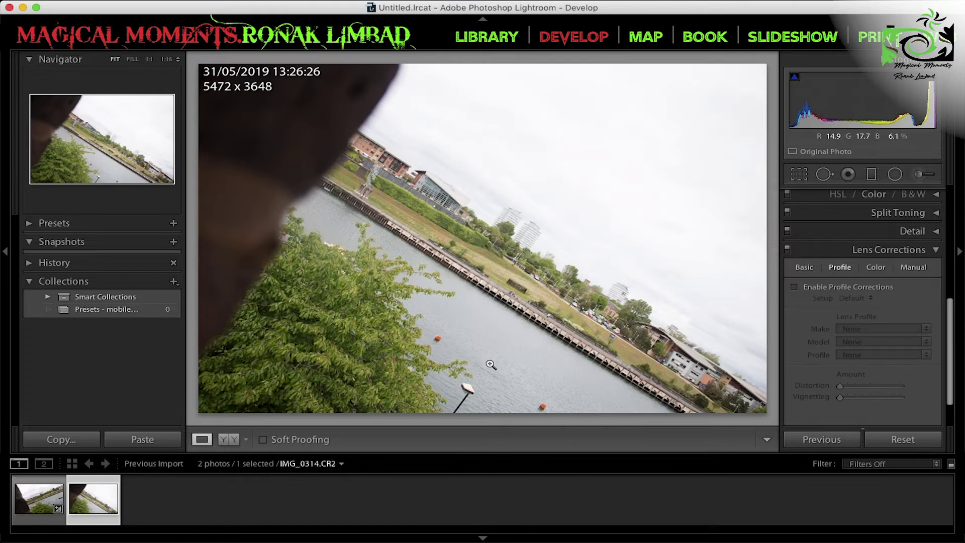
click(810, 285)
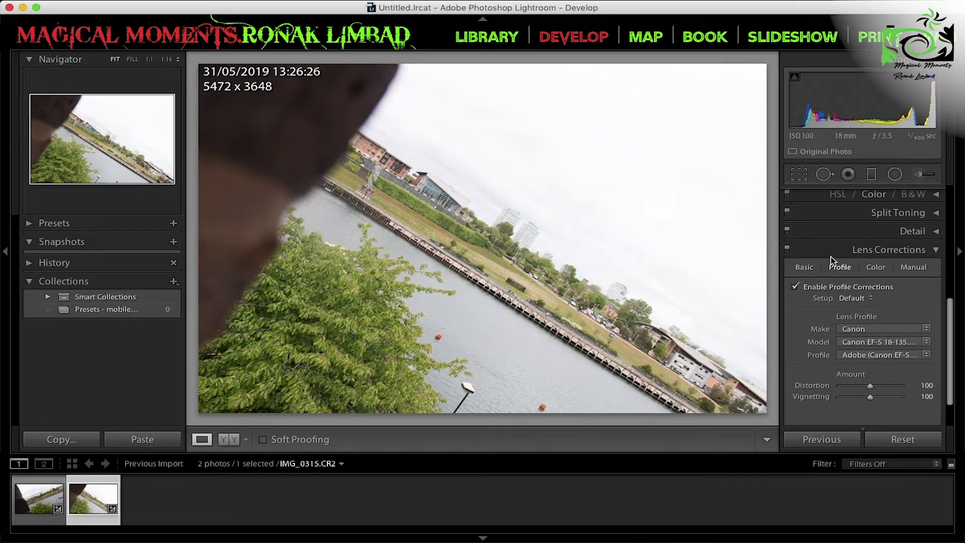
click(934, 250)
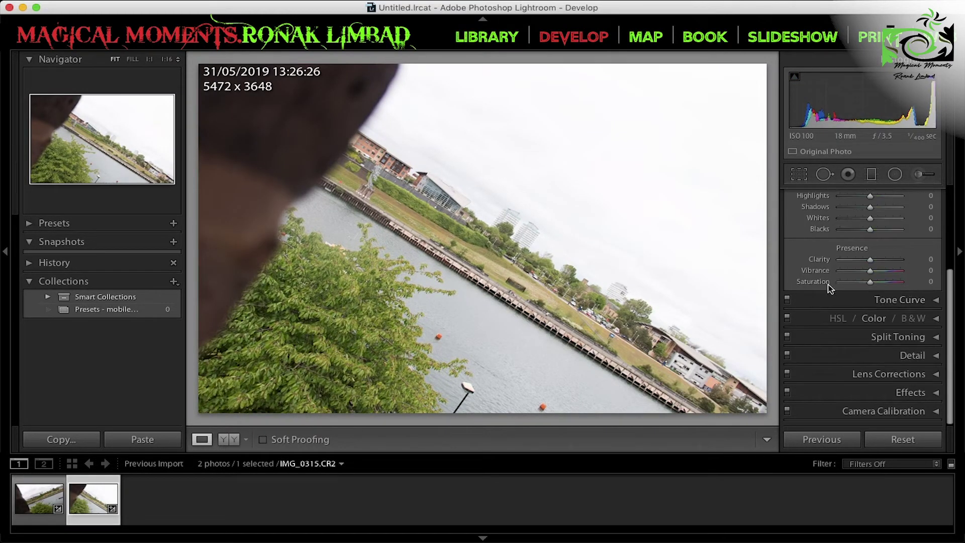
- Apply Auto tone to IMG_0315 and raise its Contrast to +19
scroll(892, 299, up, 4)
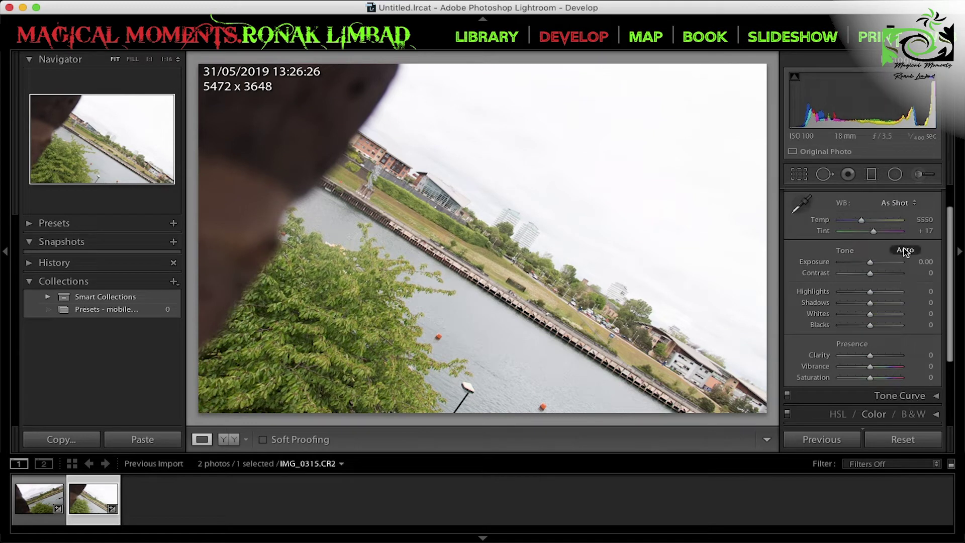
click(904, 250)
mouse_move(864, 273)
mouse_down()
mouse_move(876, 274)
mouse_move(860, 262)
mouse_up()
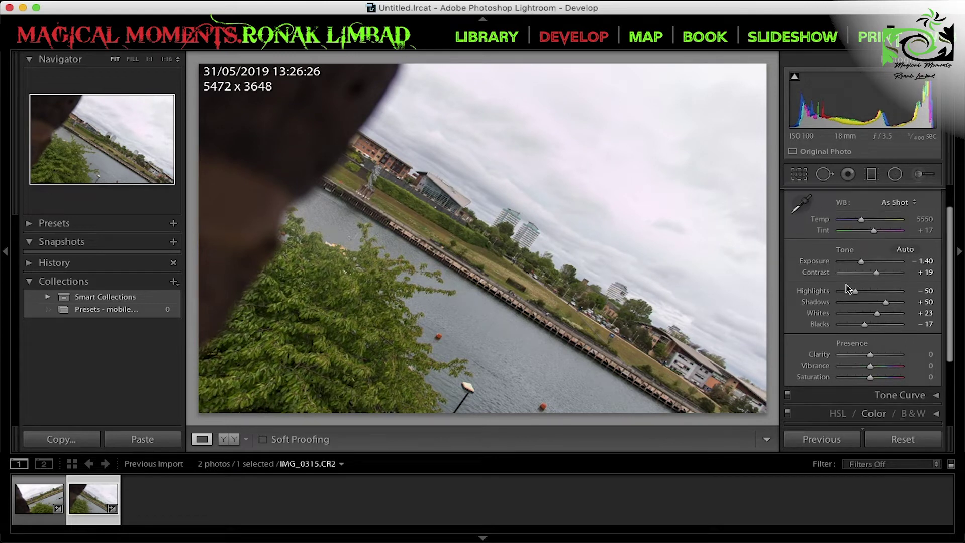
scroll(849, 291, down, 3)
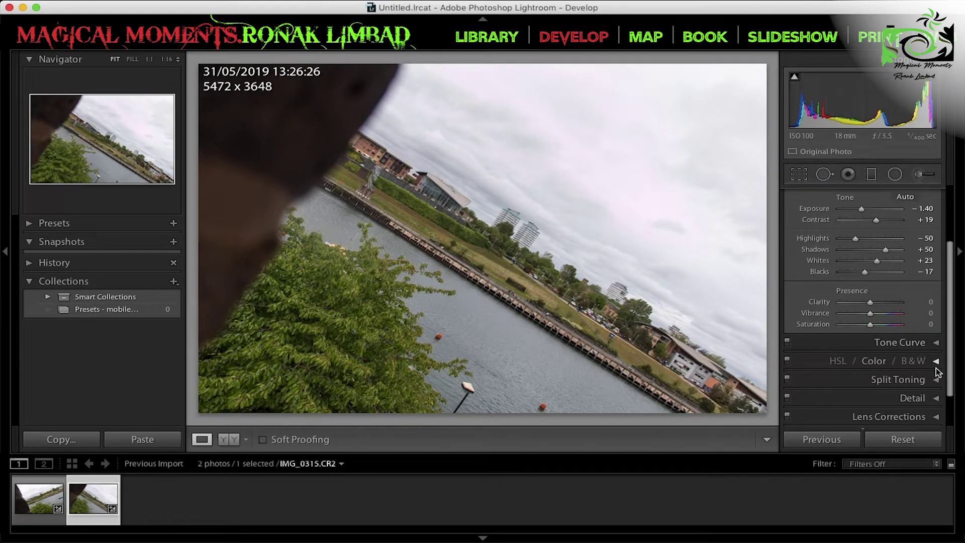
click(936, 344)
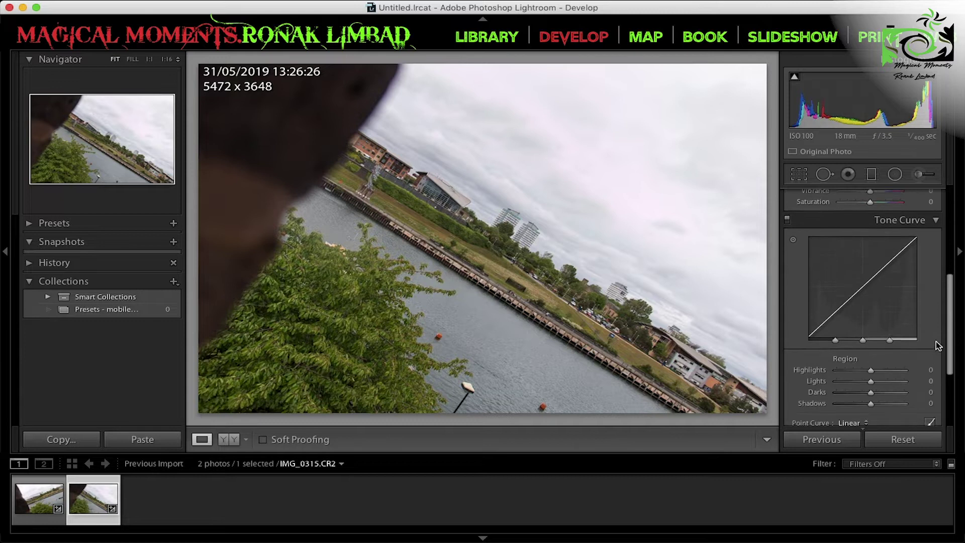
- Set IMG_0315's tone curve to Highlights +24 and Darks −25, then reselect IMG_0314
drag(844, 302, 844, 321)
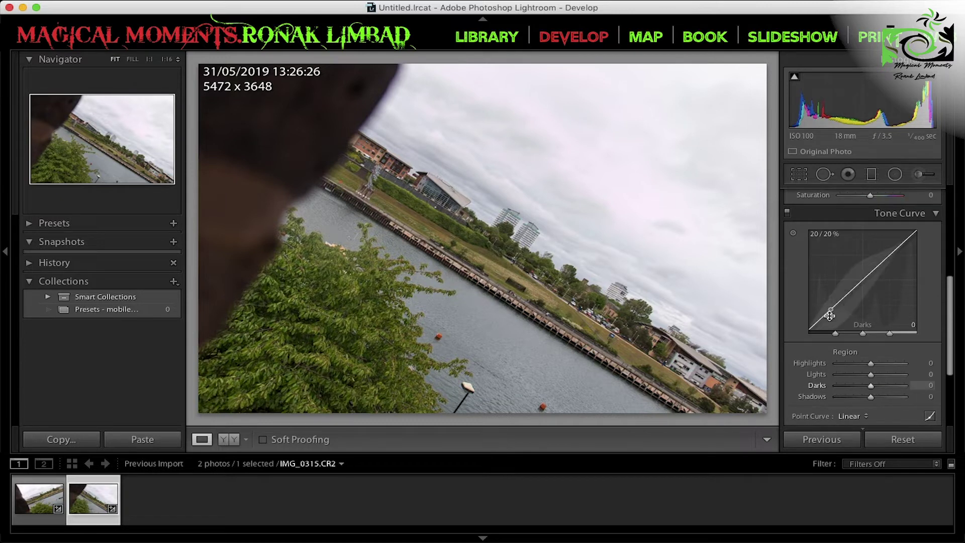
drag(898, 250, 899, 243)
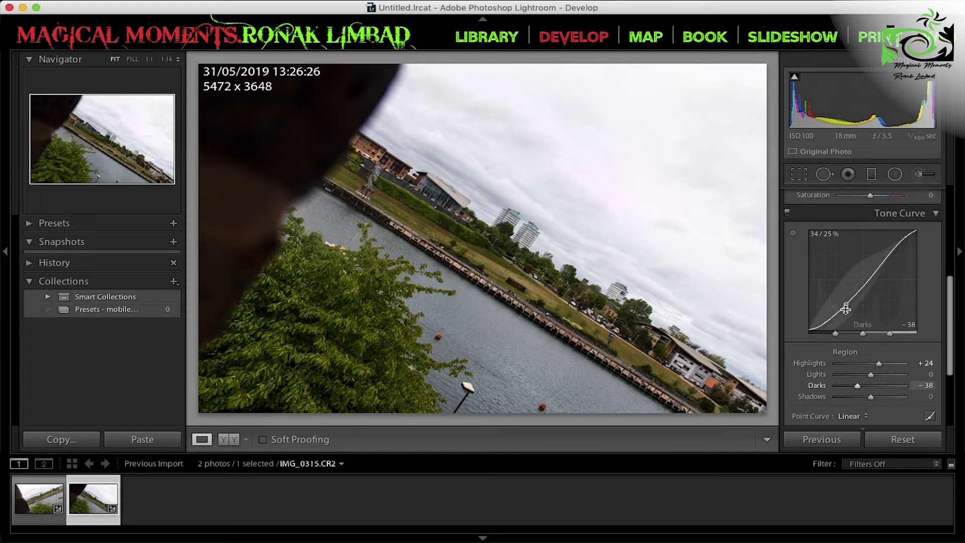
drag(846, 303, 845, 301)
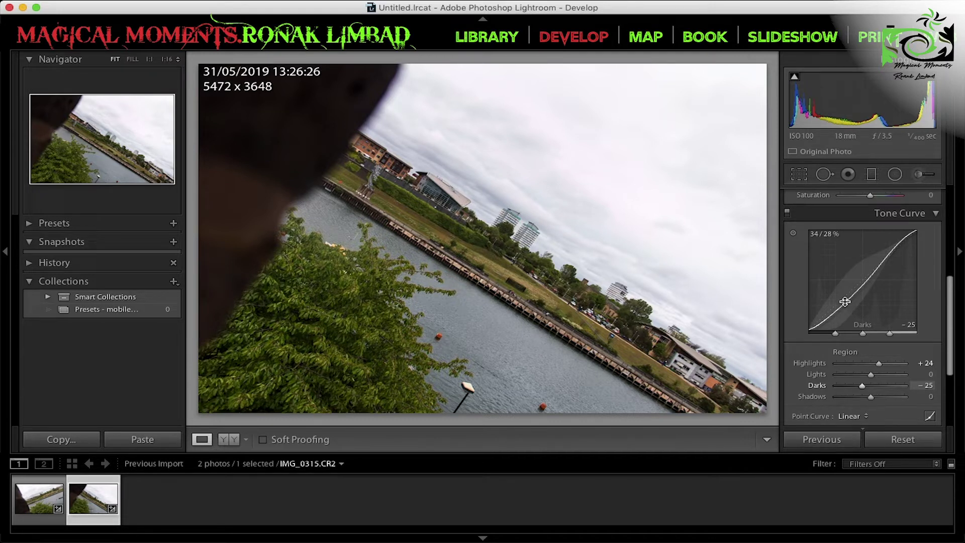
click(934, 214)
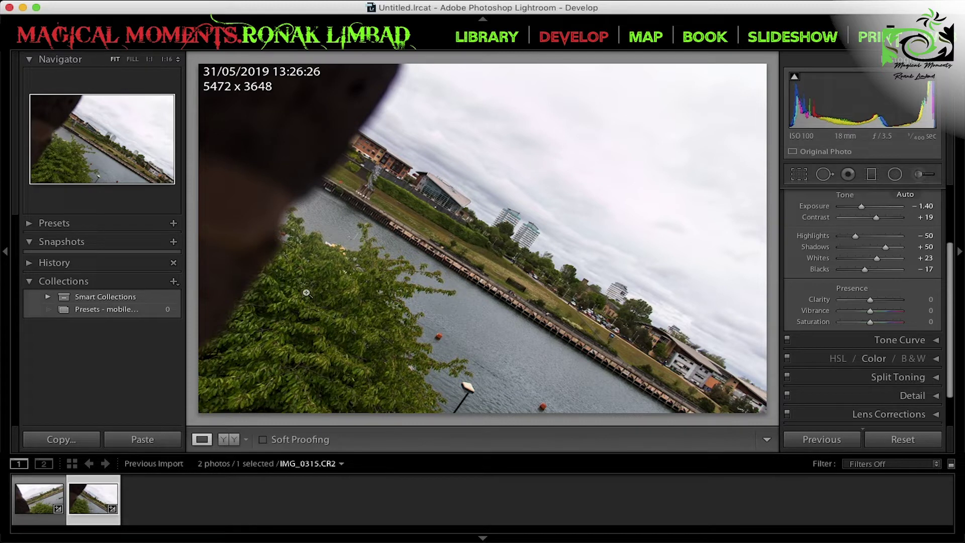
click(40, 500)
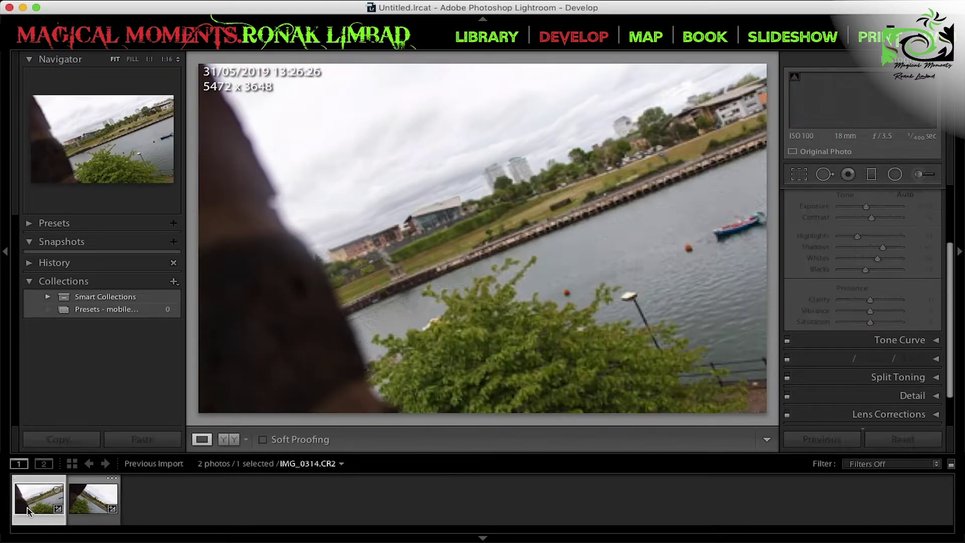
- Send IMG_0314.CR2 to Photoshop CC 2018 via Edit In, accepting the plug-in warning
click(93, 499)
right_click(397, 339)
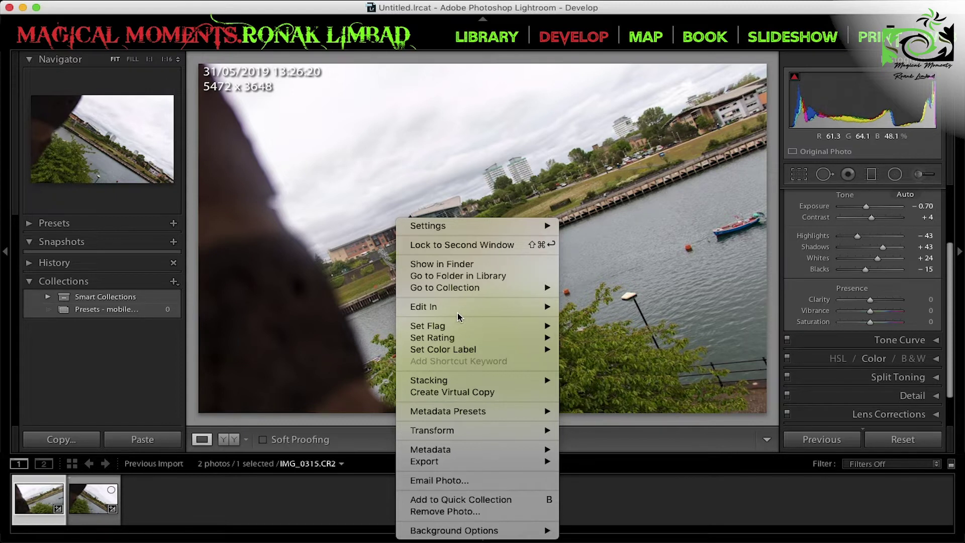
mouse_move(423, 306)
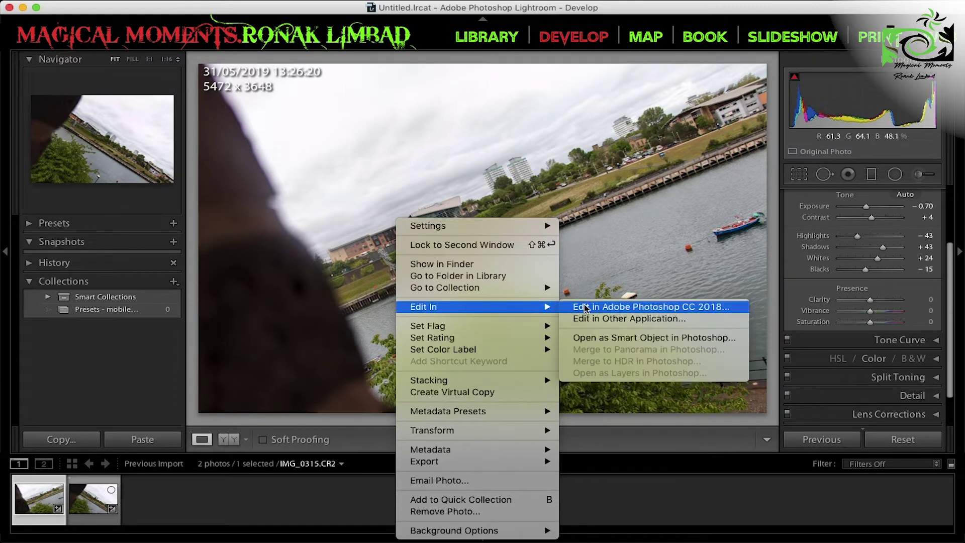
click(584, 306)
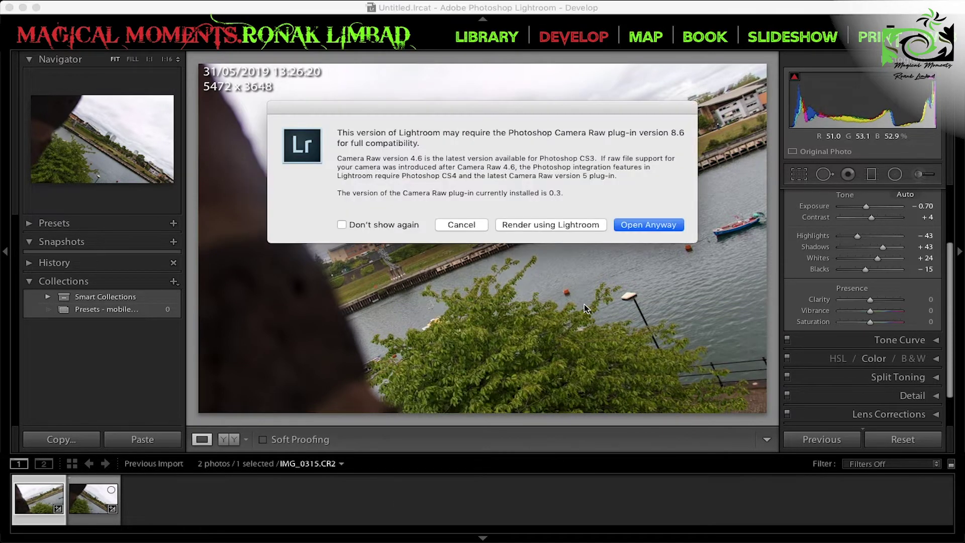
click(654, 225)
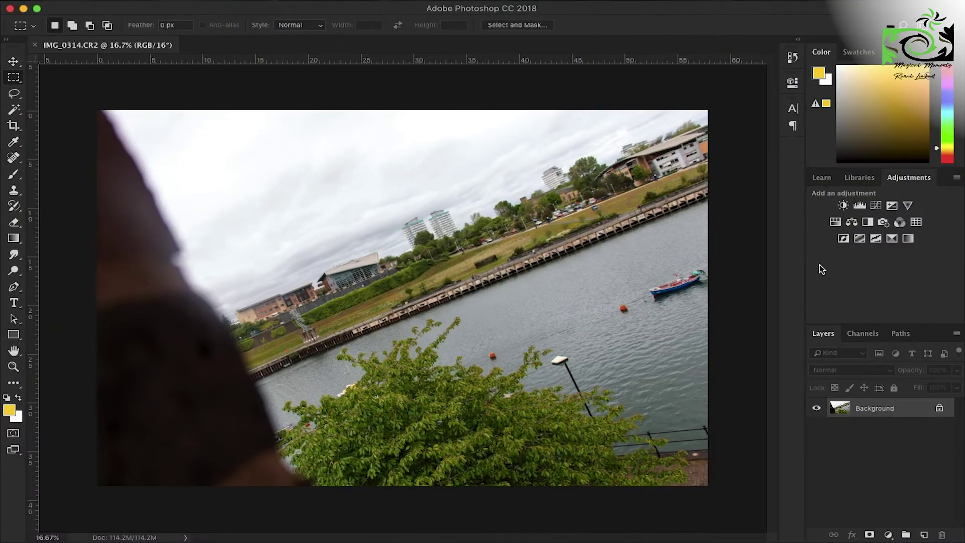
- Convert Background to Layer 0, duplicate it as Layer 0 copy, and hide Layer 0
double_click(865, 408)
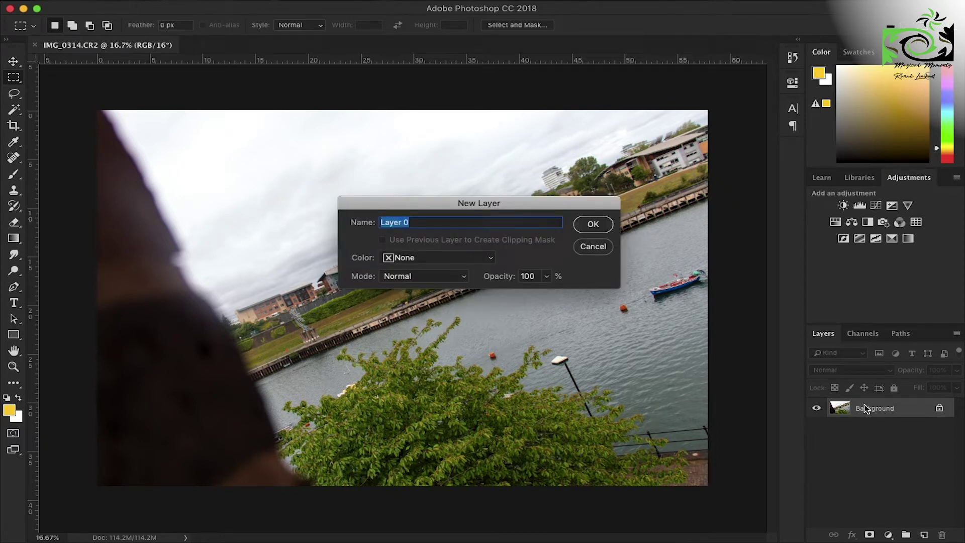
key(Return)
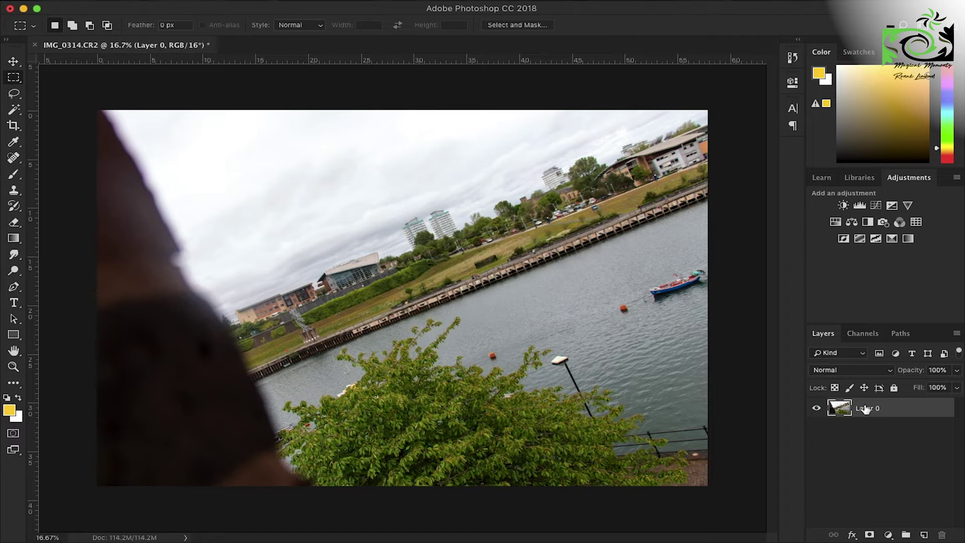
right_click(865, 408)
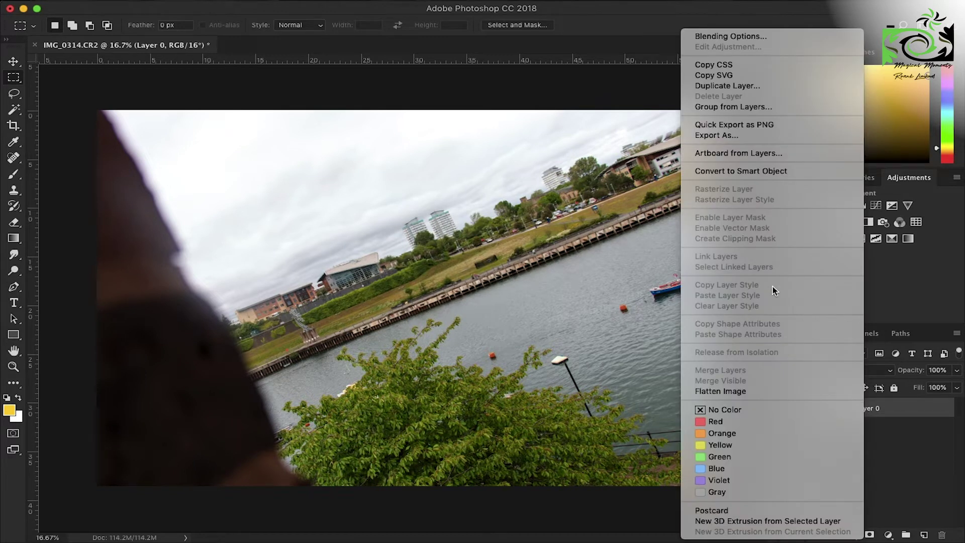
click(754, 87)
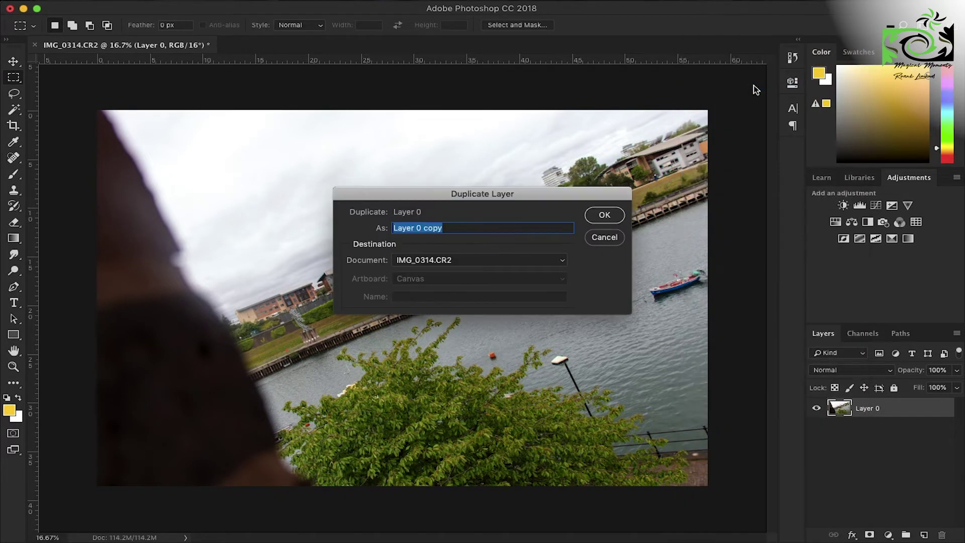
click(596, 215)
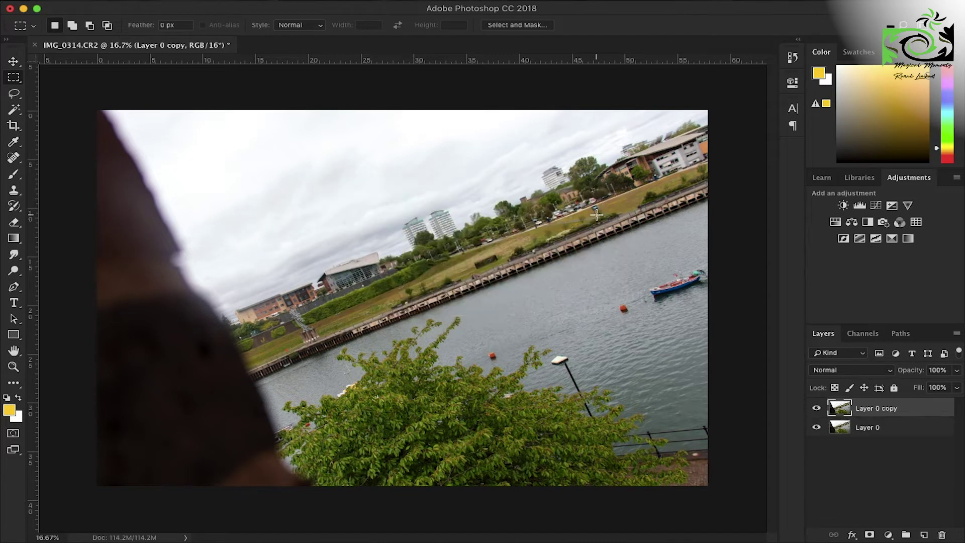
click(816, 427)
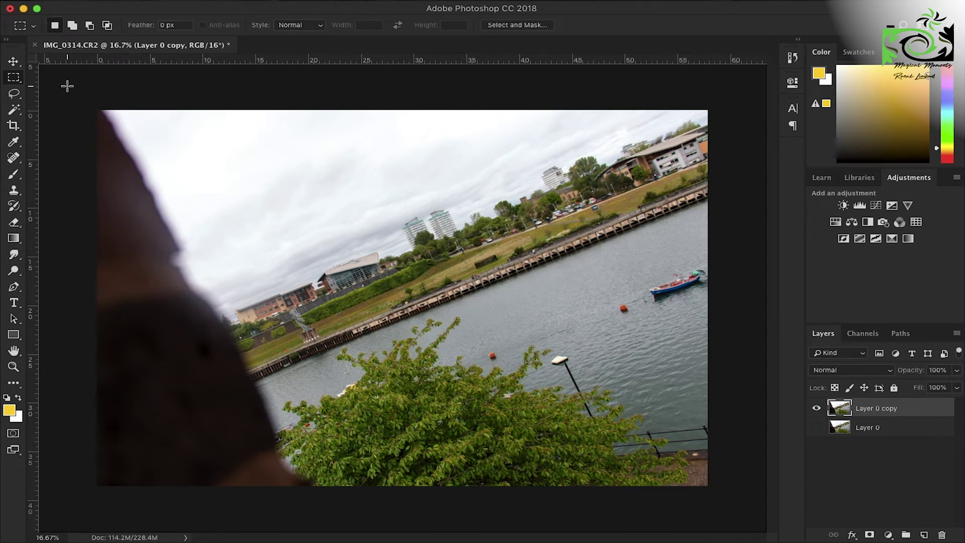
key(ctrl+t)
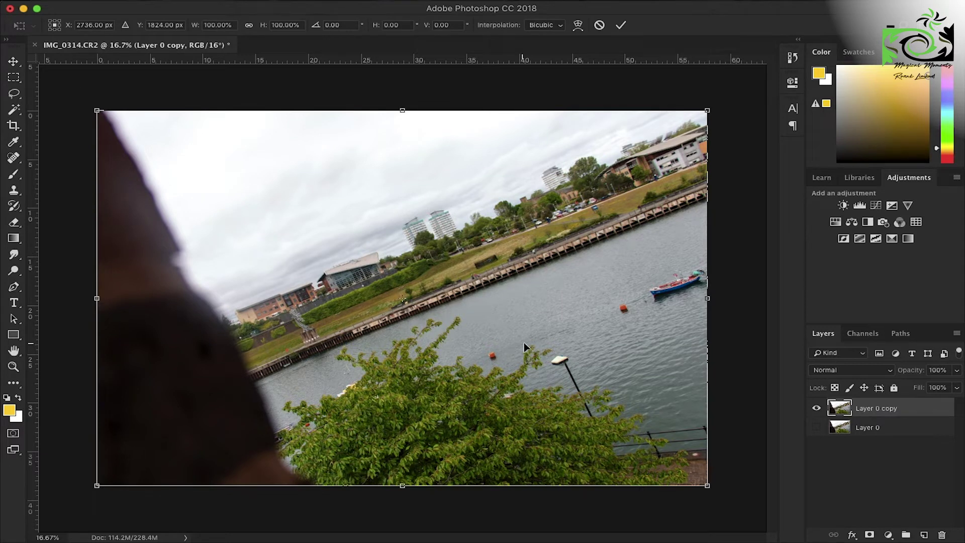
- Rotate Layer 0 copy to about 24.5°, scaled to roughly 70%, so the riverbank sits level
drag(721, 501, 556, 538)
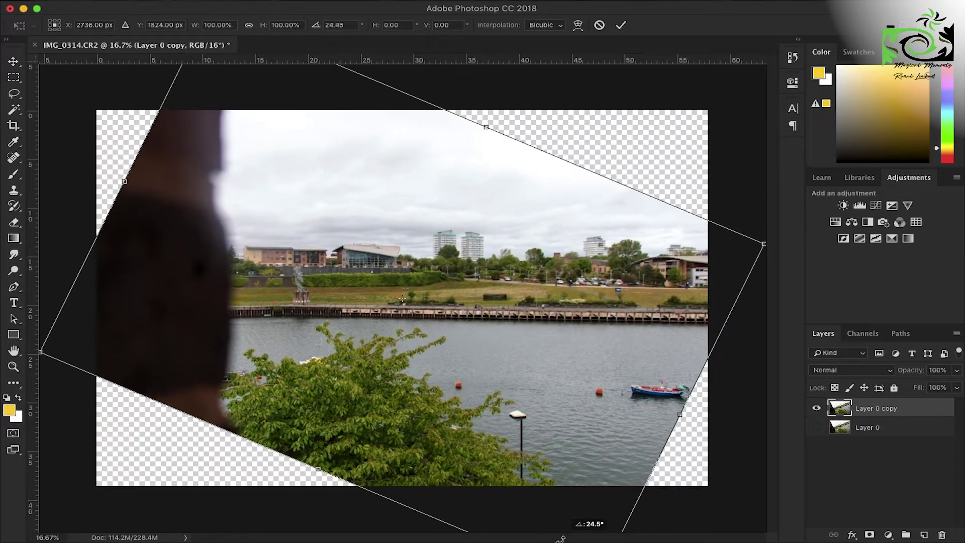
drag(556, 539, 566, 539)
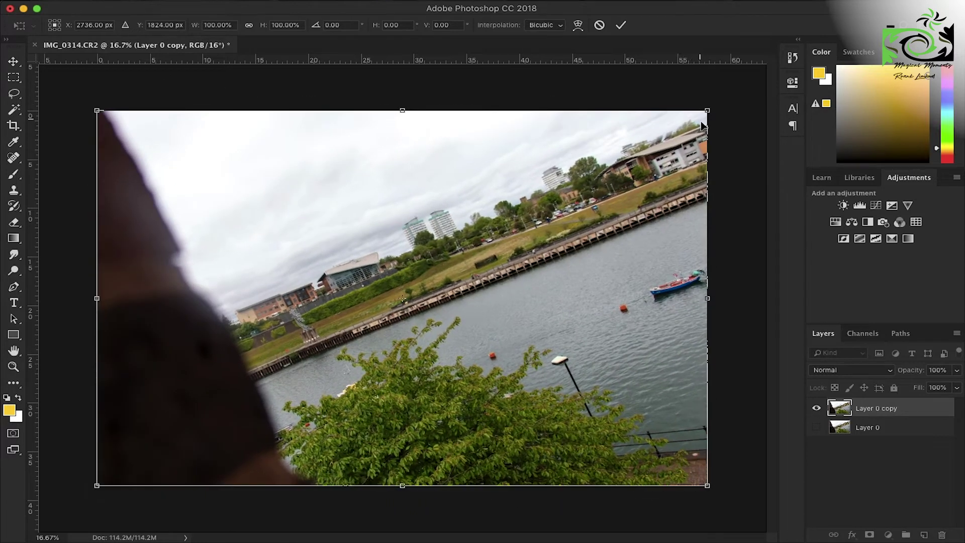
drag(708, 112, 523, 225)
drag(395, 322, 487, 284)
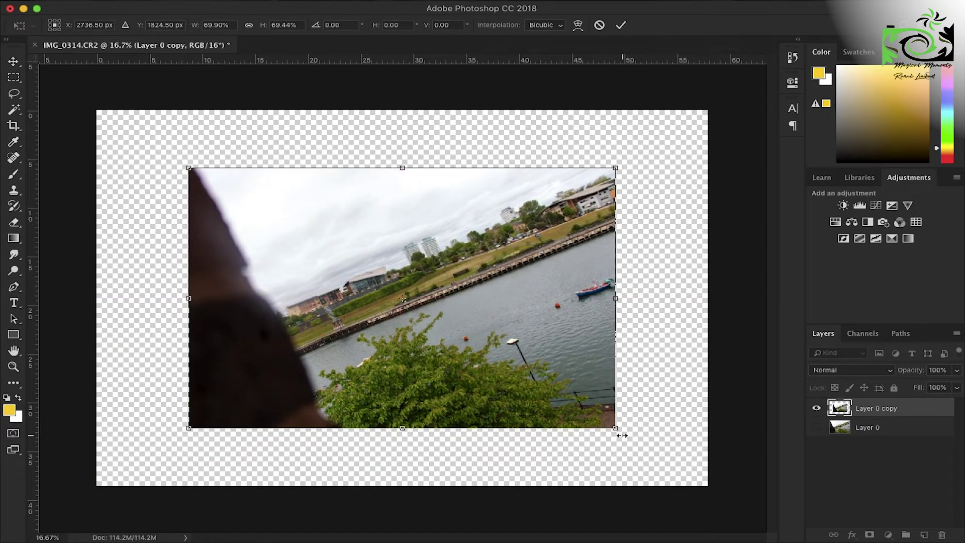
drag(623, 441, 554, 497)
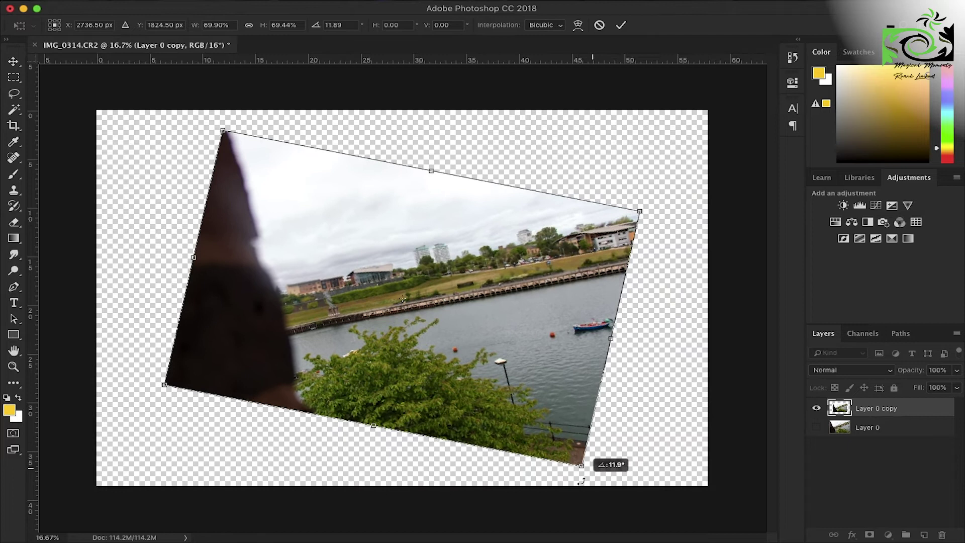
drag(555, 496, 532, 503)
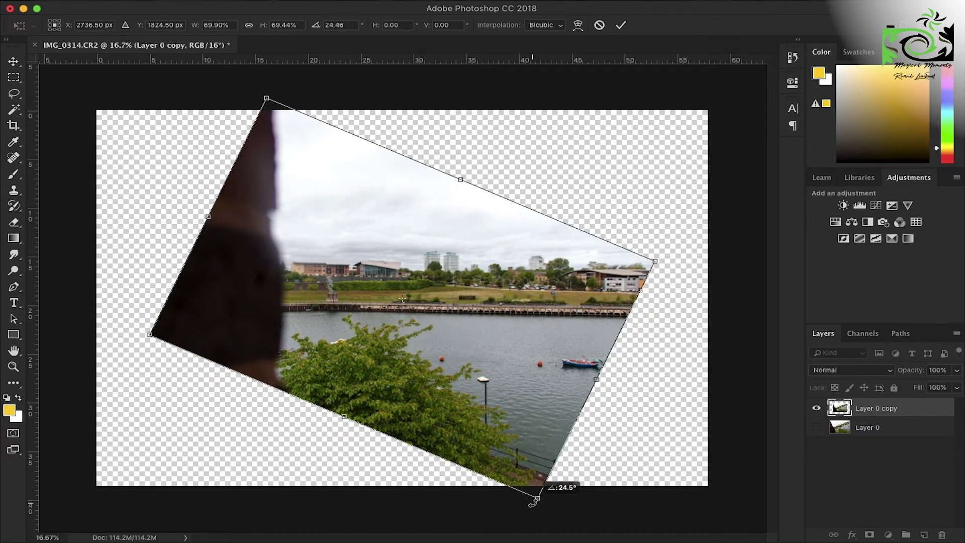
drag(533, 503, 531, 504)
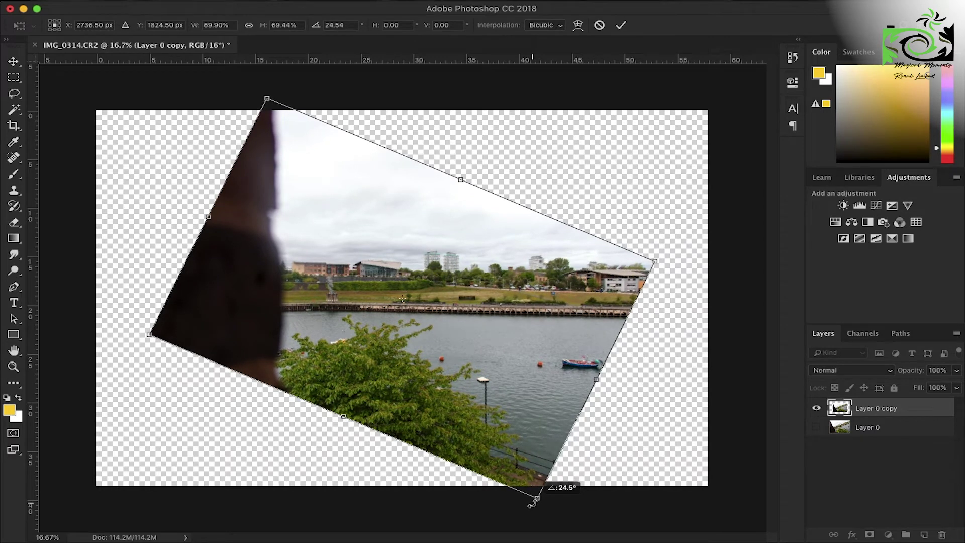
drag(531, 504, 532, 504)
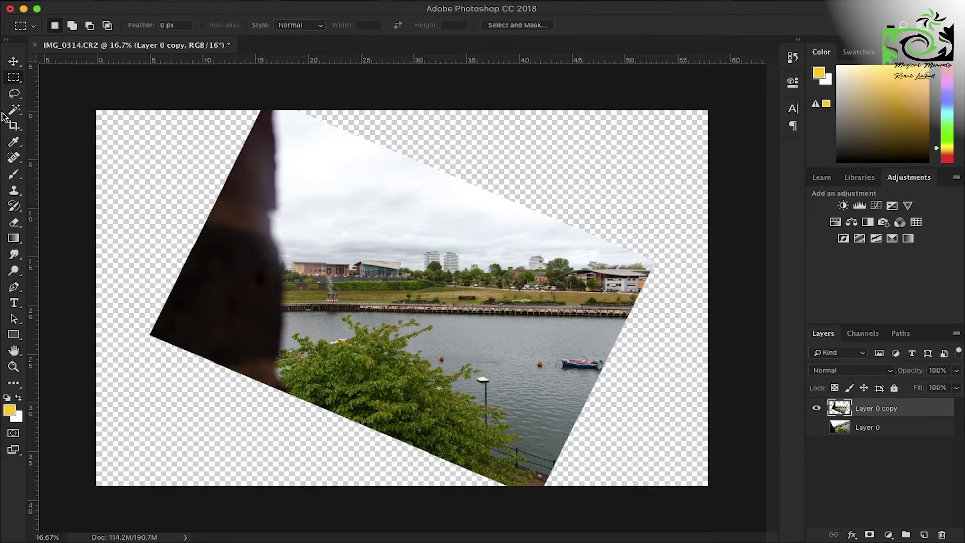
click(14, 126)
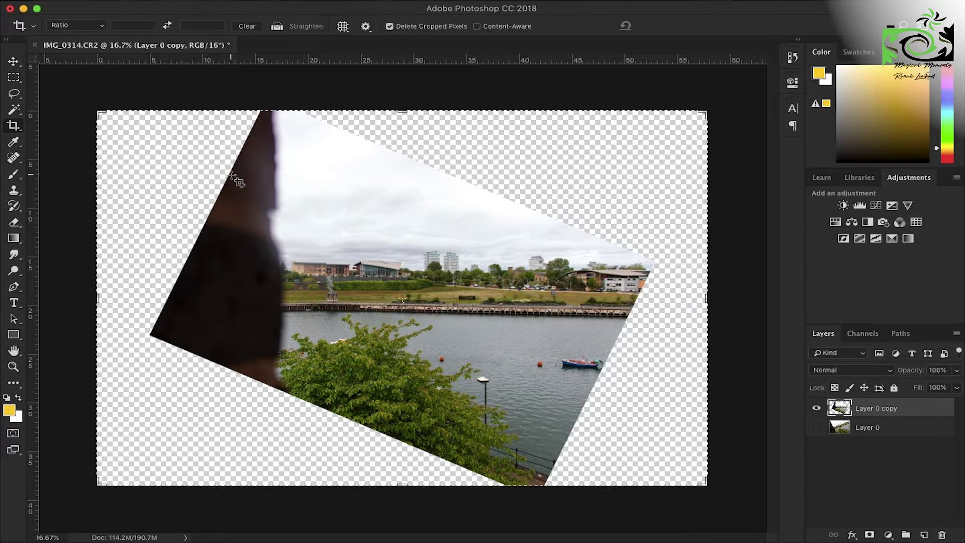
- Crop in the top-left corner, bottom and right edges around the level scene, then fit it on screen
mouse_move(99, 111)
mouse_down()
mouse_move(184, 114)
mouse_move(186, 148)
mouse_up()
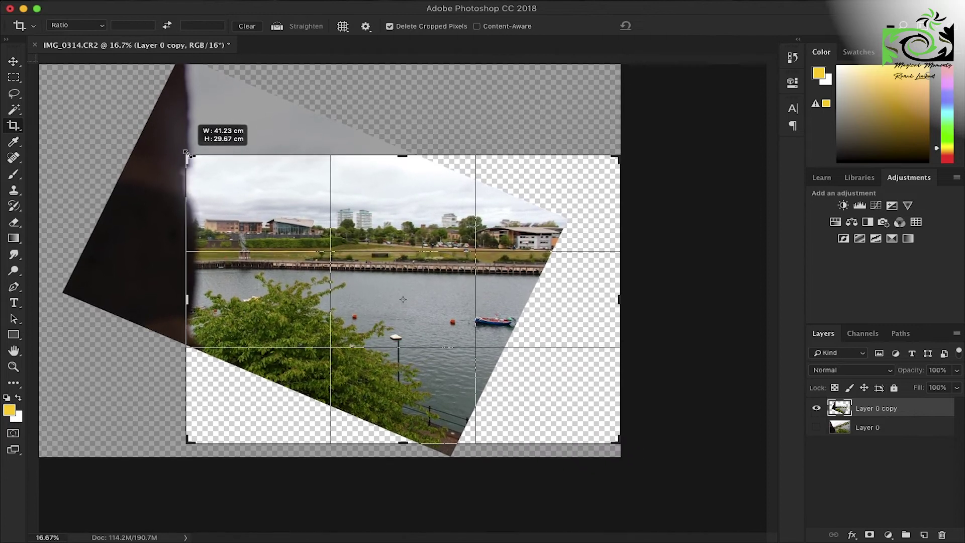
drag(185, 148, 188, 158)
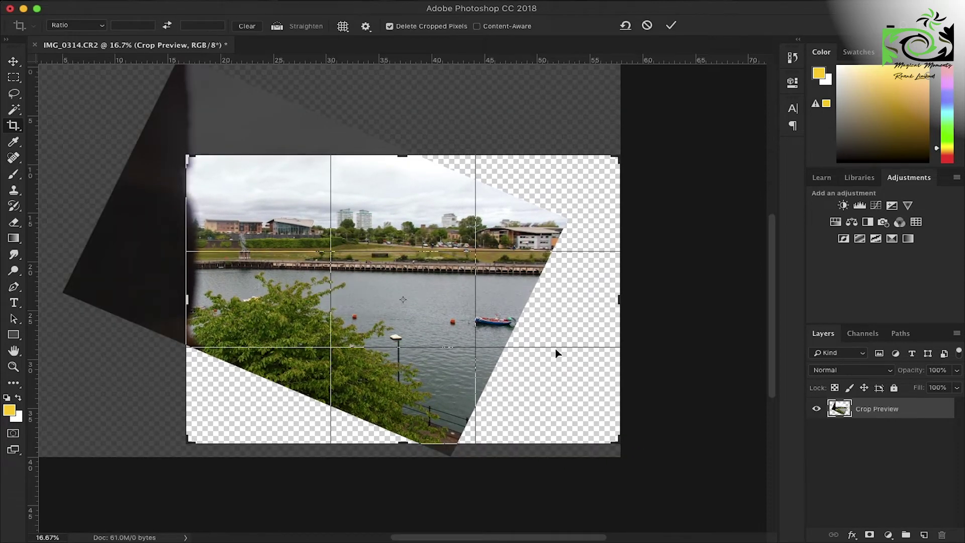
drag(402, 443, 400, 397)
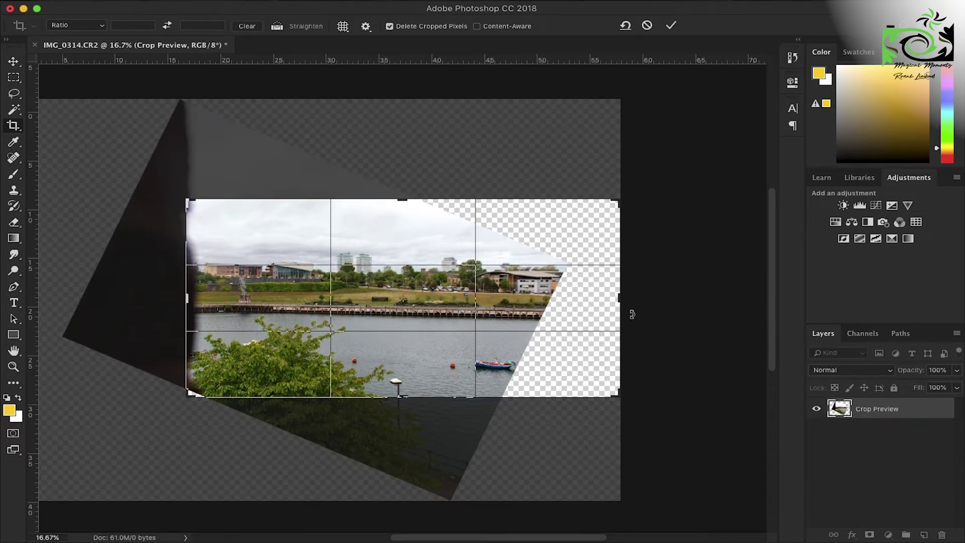
drag(616, 301, 580, 300)
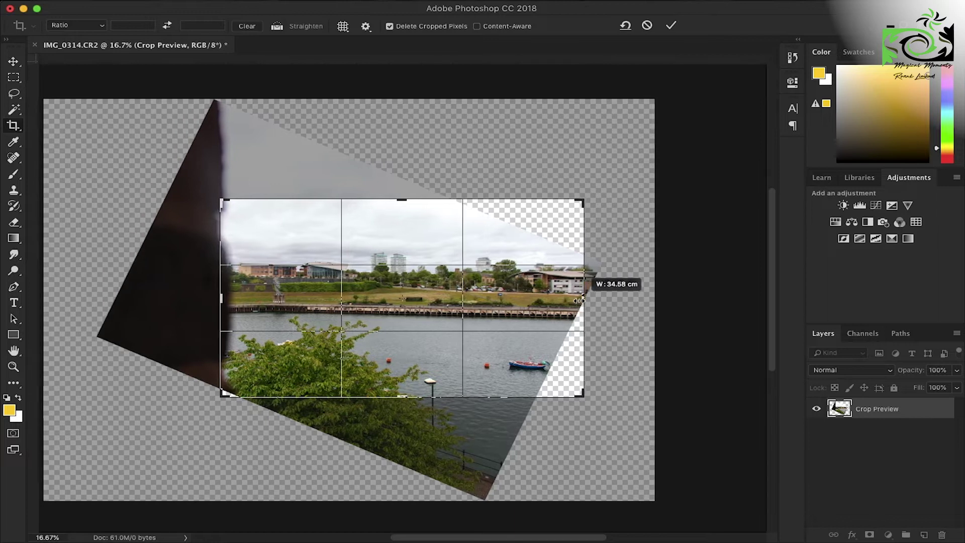
drag(581, 300, 580, 300)
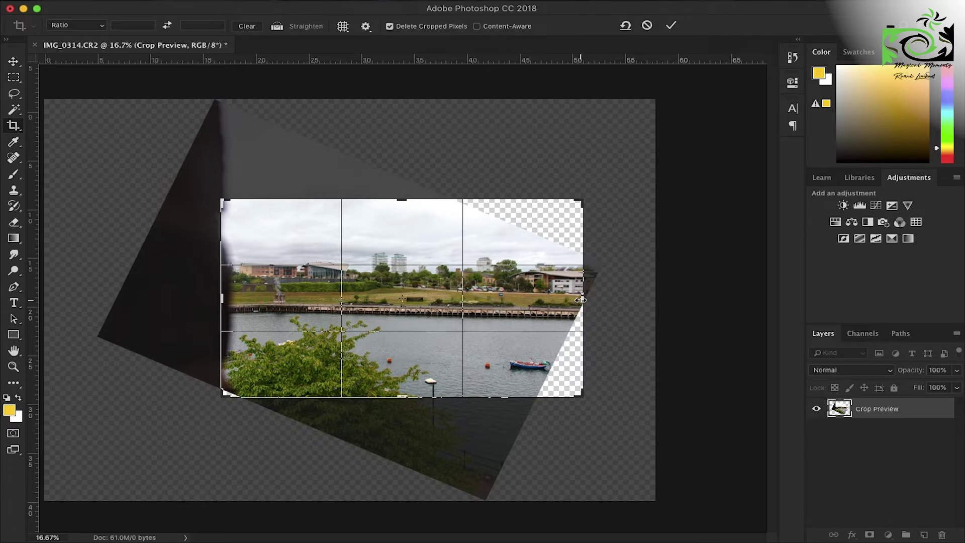
key(Return)
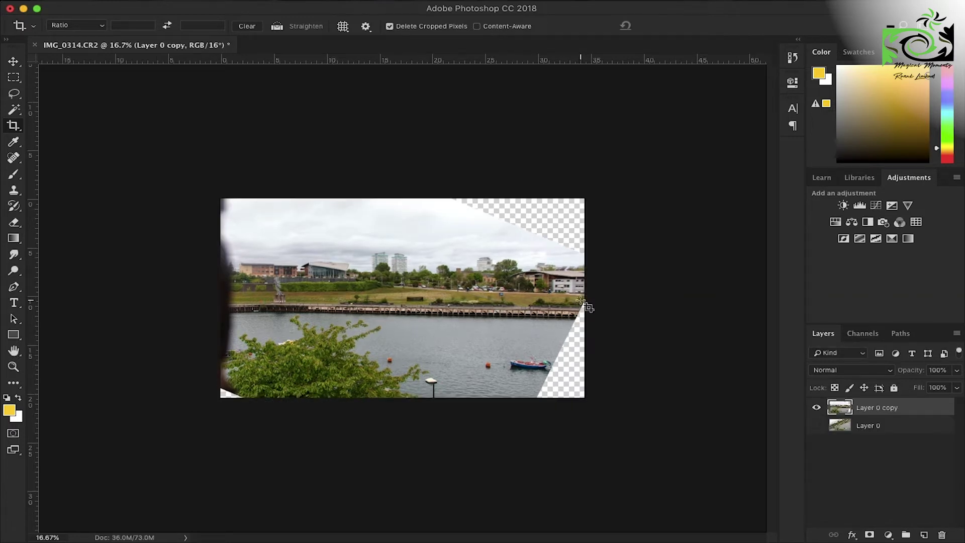
key(ctrl+0)
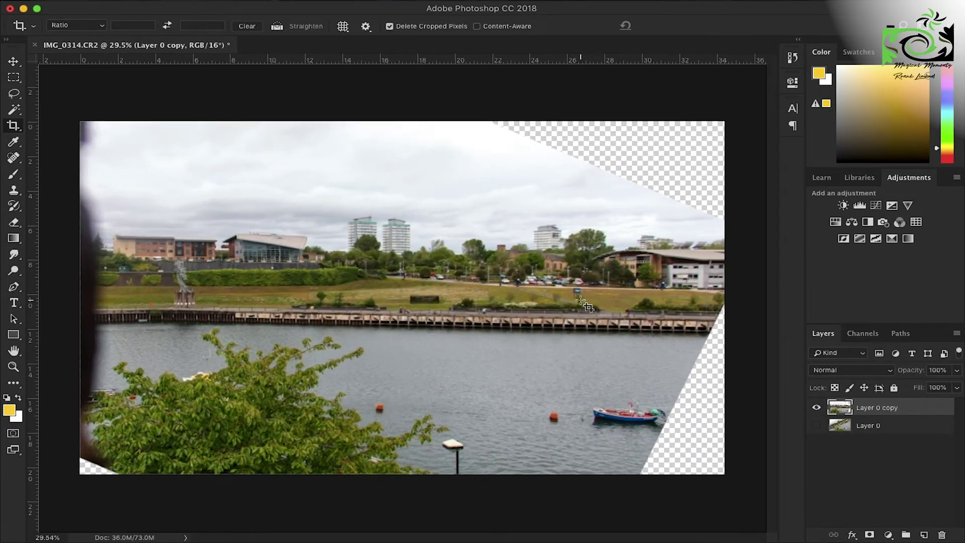
click(15, 77)
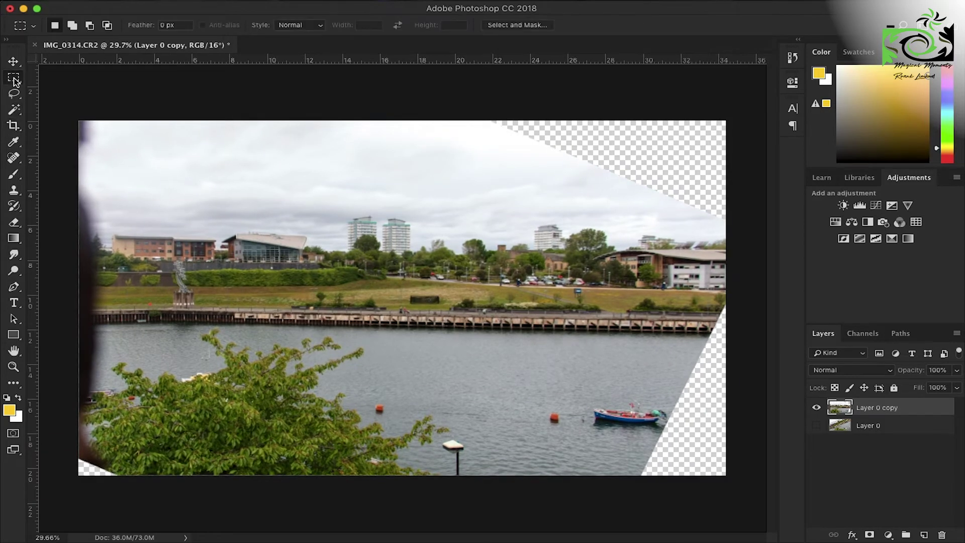
drag(471, 106, 767, 224)
click(635, 165)
drag(465, 113, 751, 222)
right_click(541, 175)
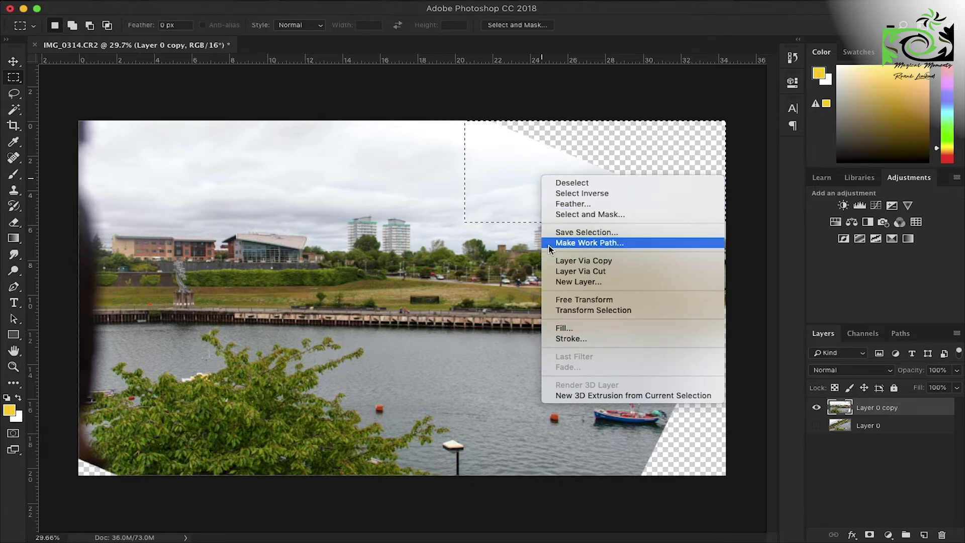
click(553, 301)
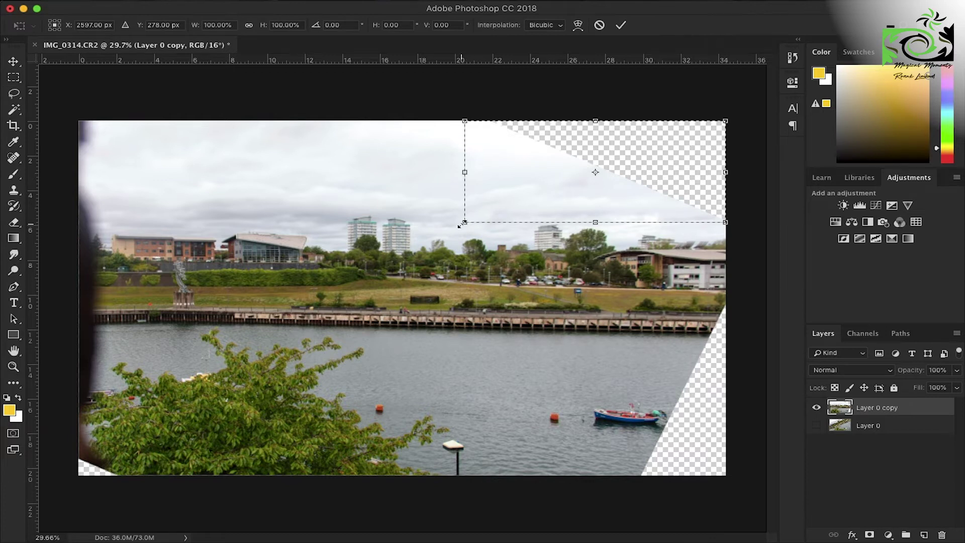
drag(459, 225, 520, 224)
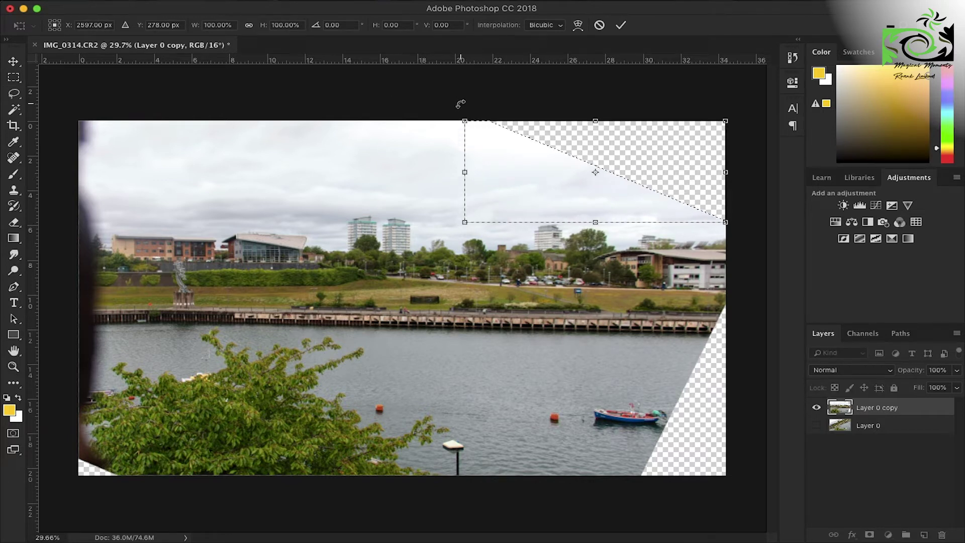
key(Return)
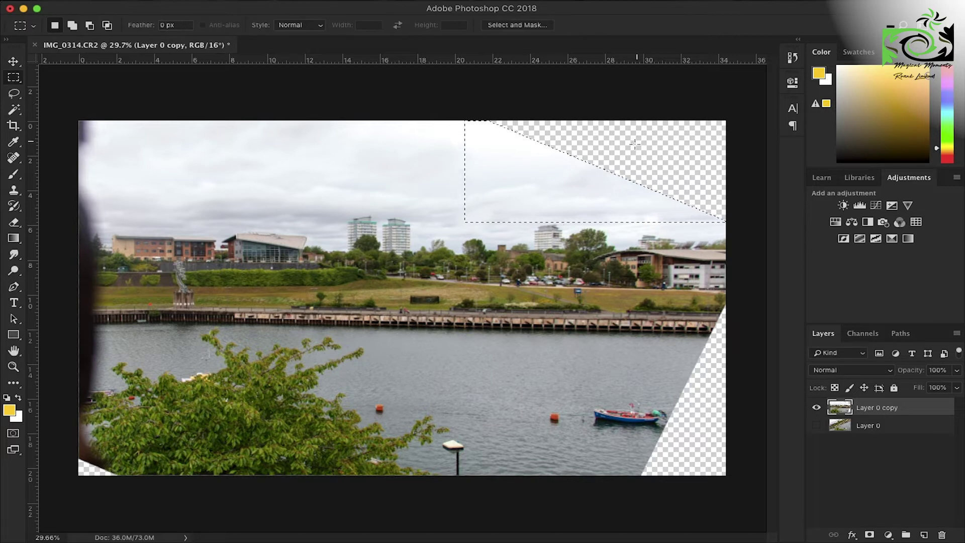
key(ctrl+d)
key(w)
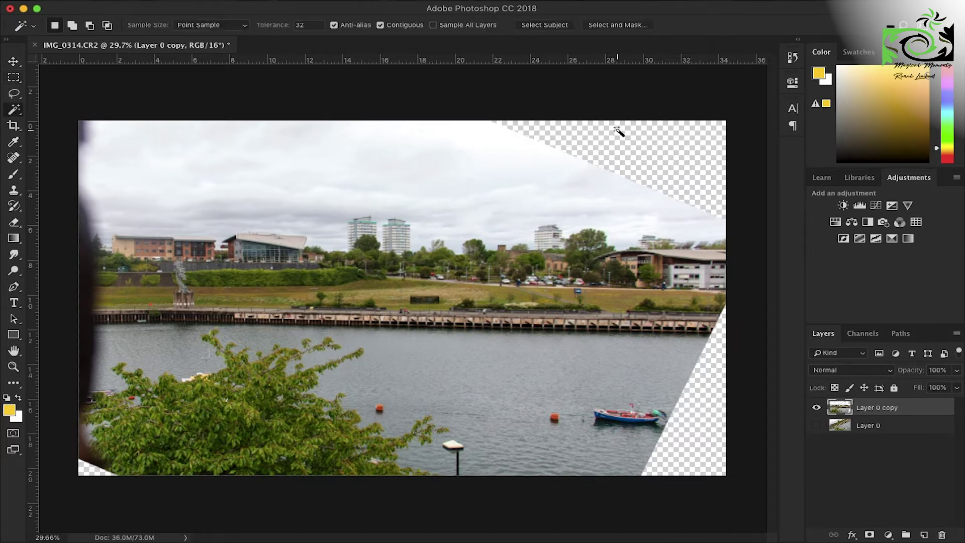
- Select the empty top-right and lower-right wedges and Content-Aware fill them, then deselect
click(642, 150)
right_click(644, 152)
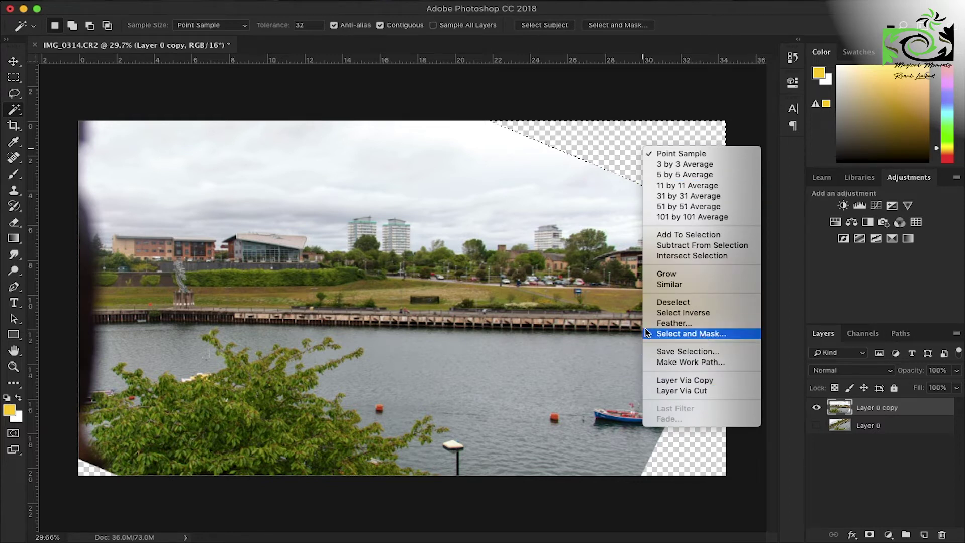
click(598, 170)
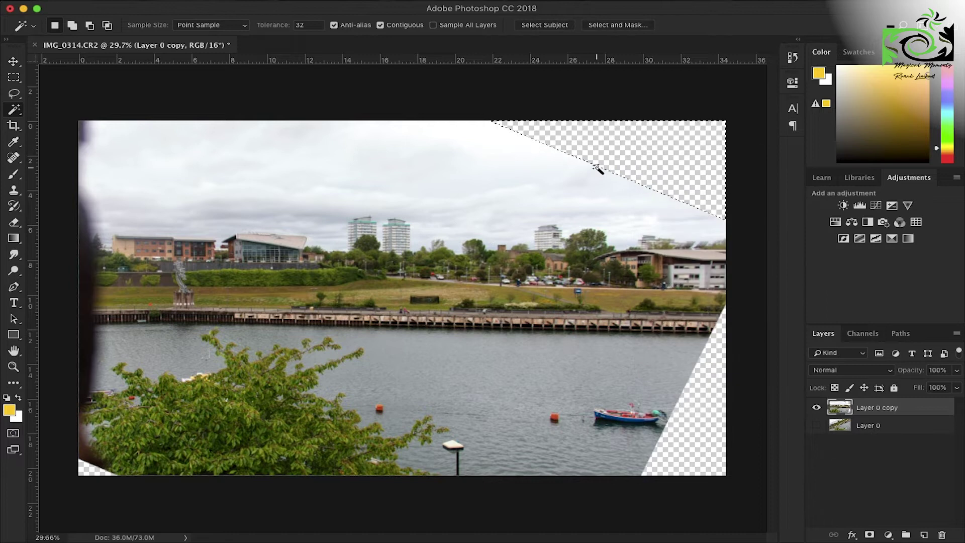
key(shift)
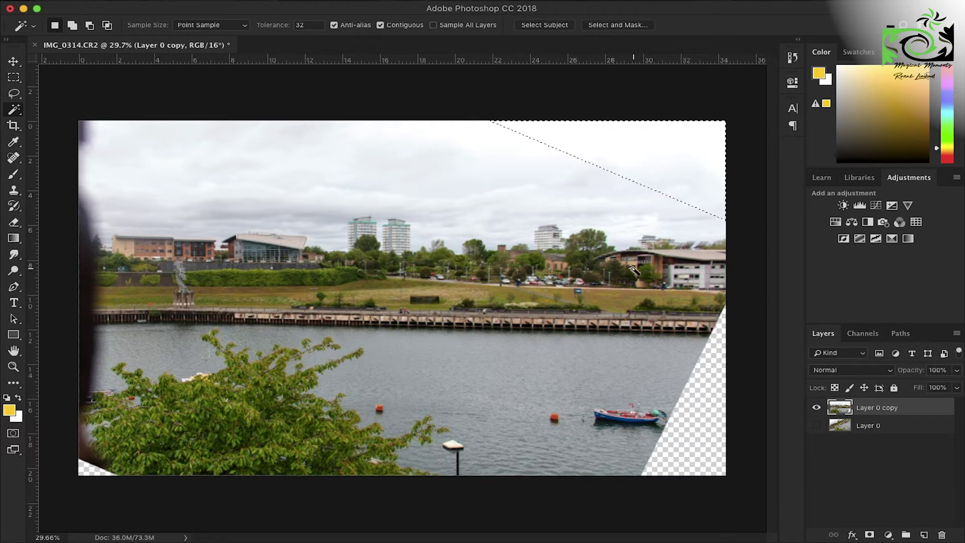
click(632, 363)
click(701, 417)
right_click(701, 417)
click(729, 396)
key(shift+BackSpace)
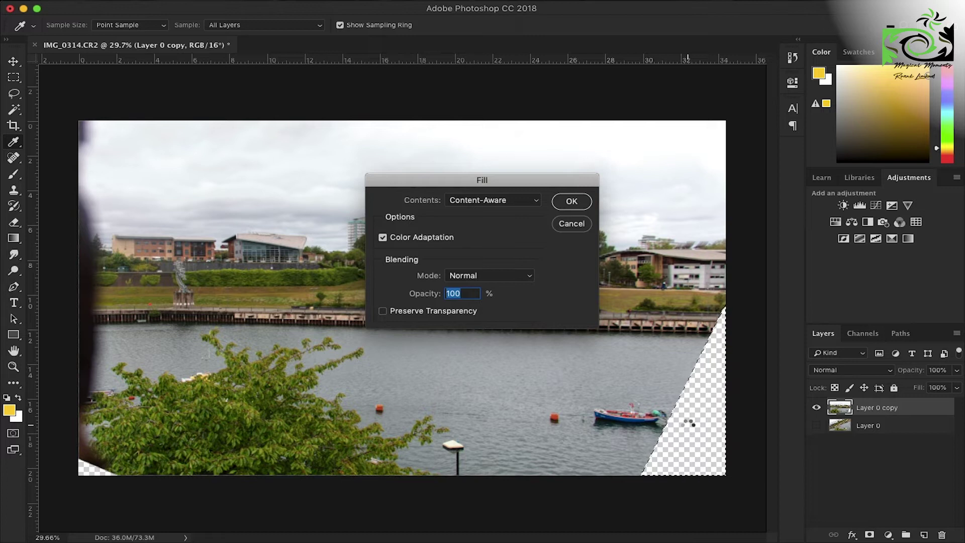
key(Return)
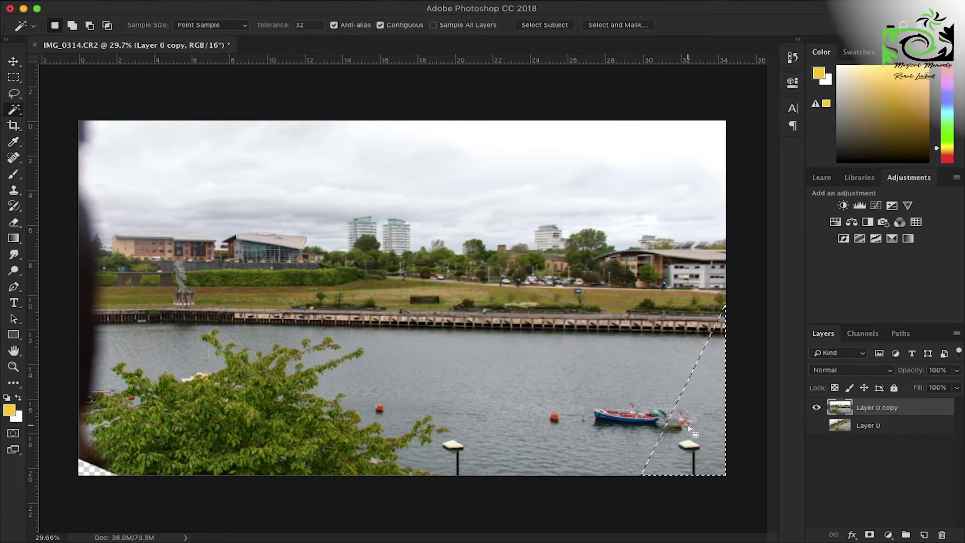
key(ctrl+d)
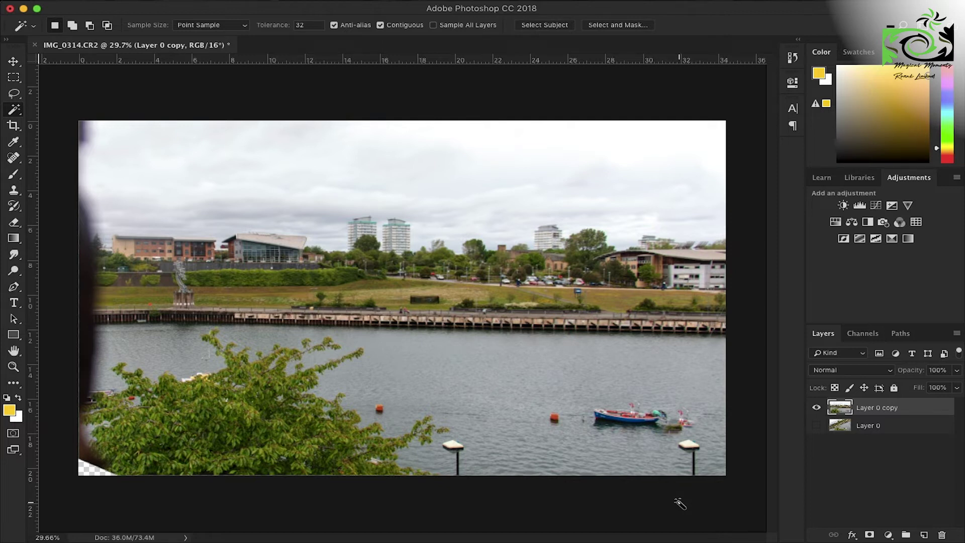
- Content-Aware fill the empty bottom-left corner
scroll(679, 503, up, 2)
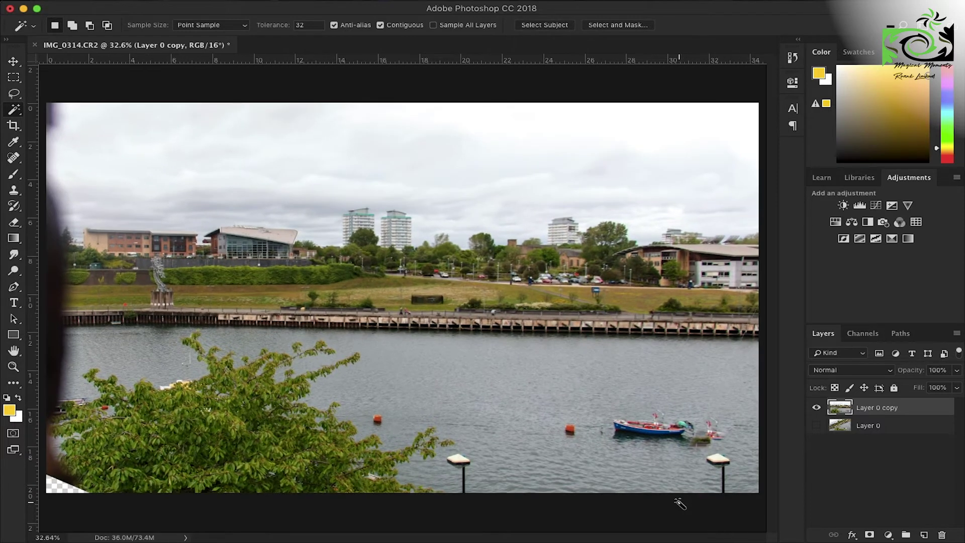
right_click(60, 490)
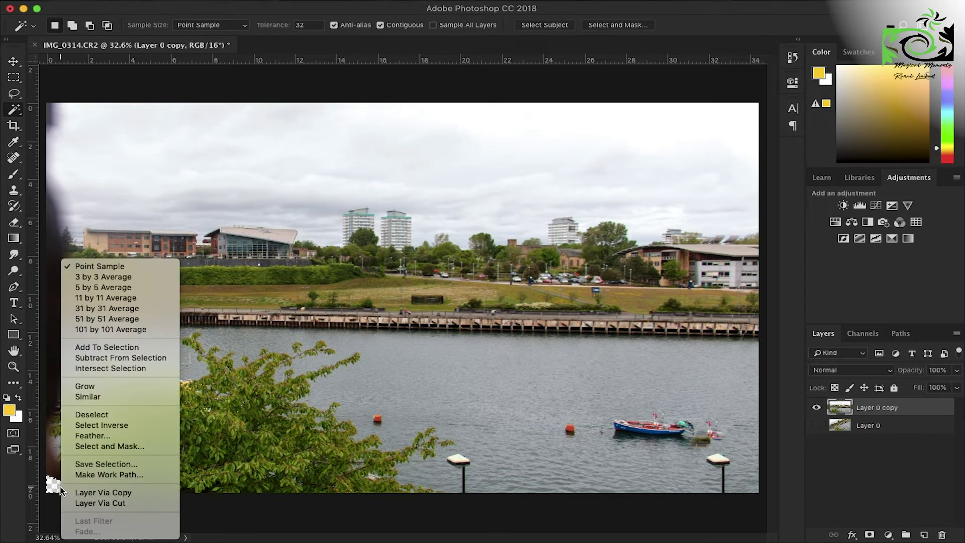
click(233, 517)
key(shift+BackSpace)
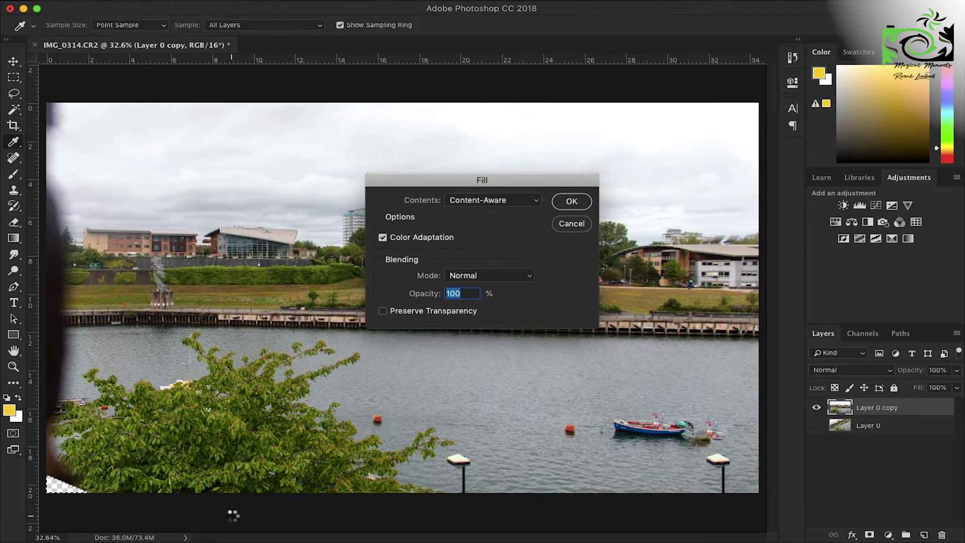
key(Return)
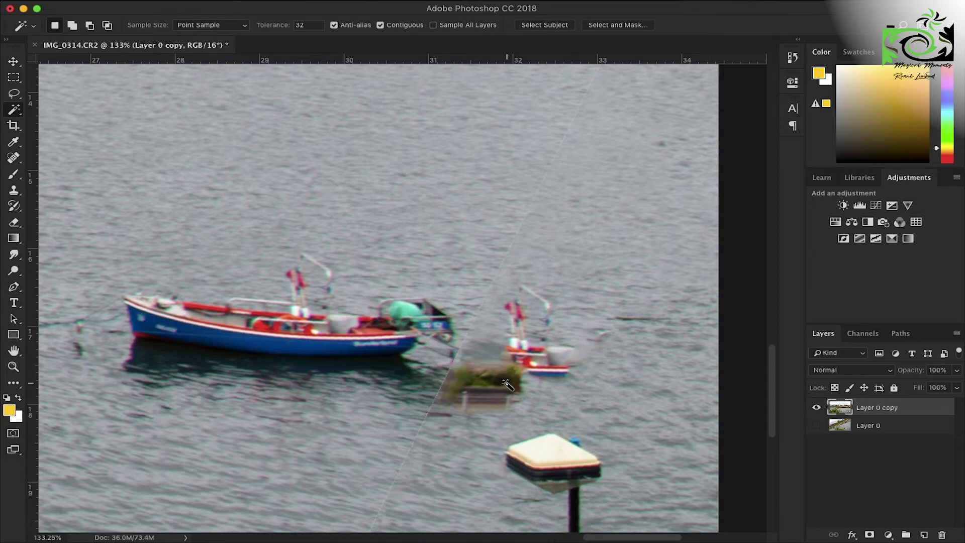
- Take the Clone Stamp and raise its brush hardness to about 74%
key(s)
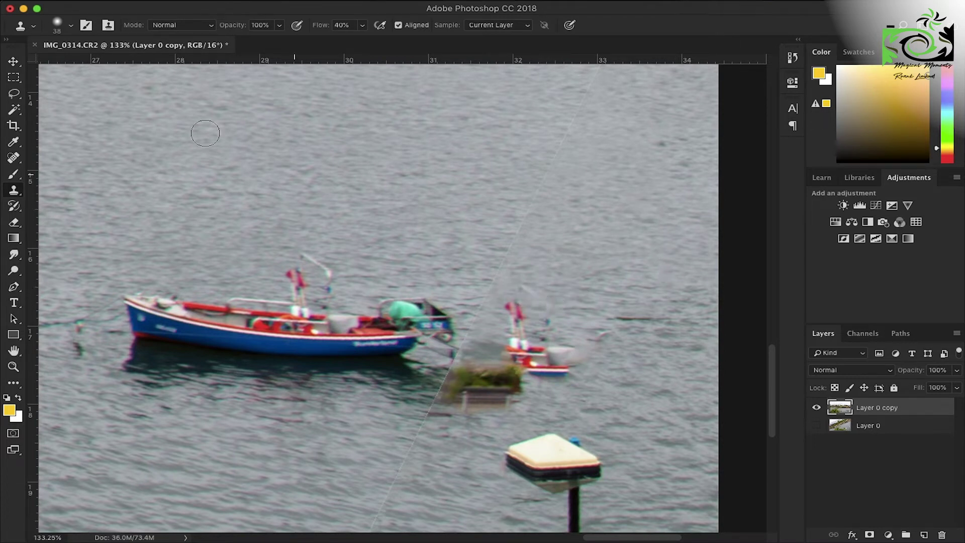
click(71, 26)
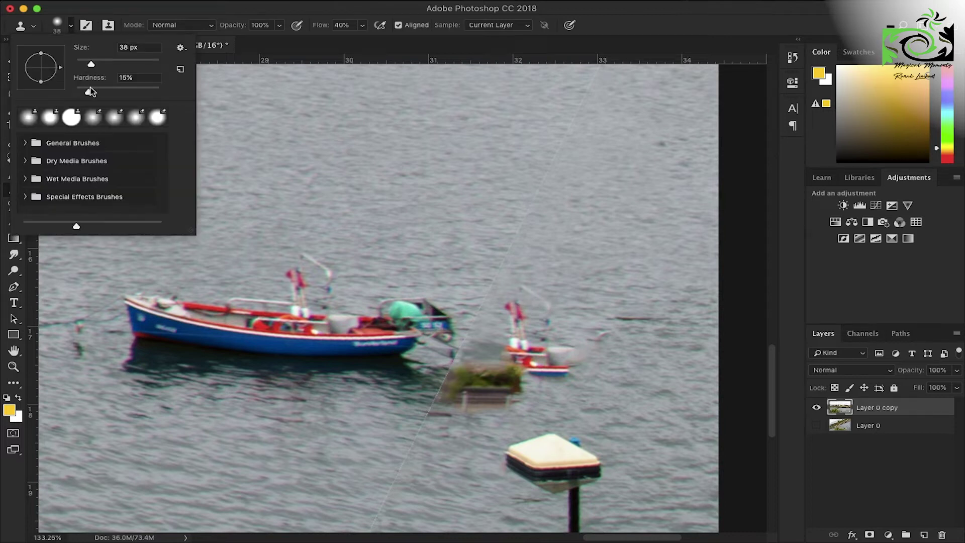
click(112, 90)
click(553, 314)
- Clone water over the small boat, the green planter and the grass patch near the stern
mouse_move(540, 302)
mouse_down()
mouse_move(528, 317)
mouse_move(559, 355)
mouse_move(526, 375)
mouse_up()
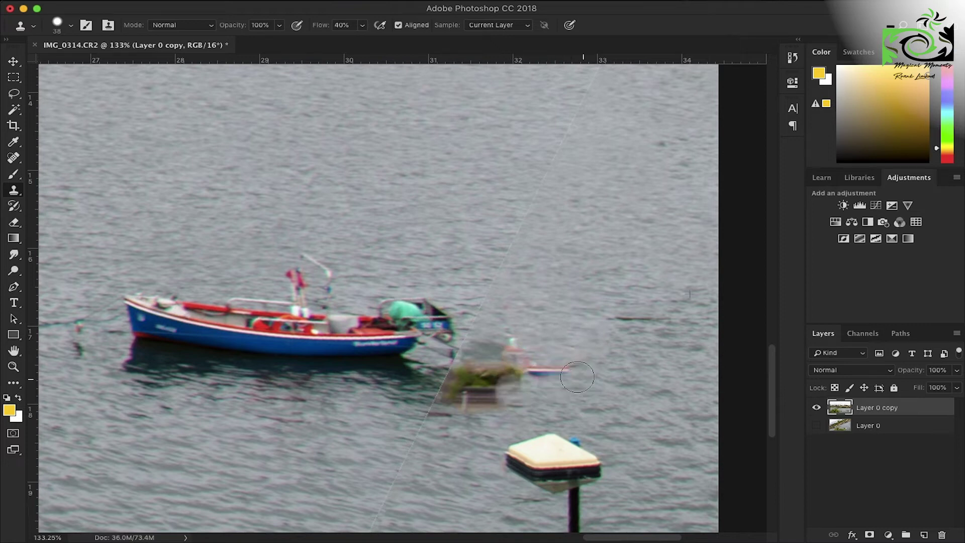
drag(550, 367, 400, 429)
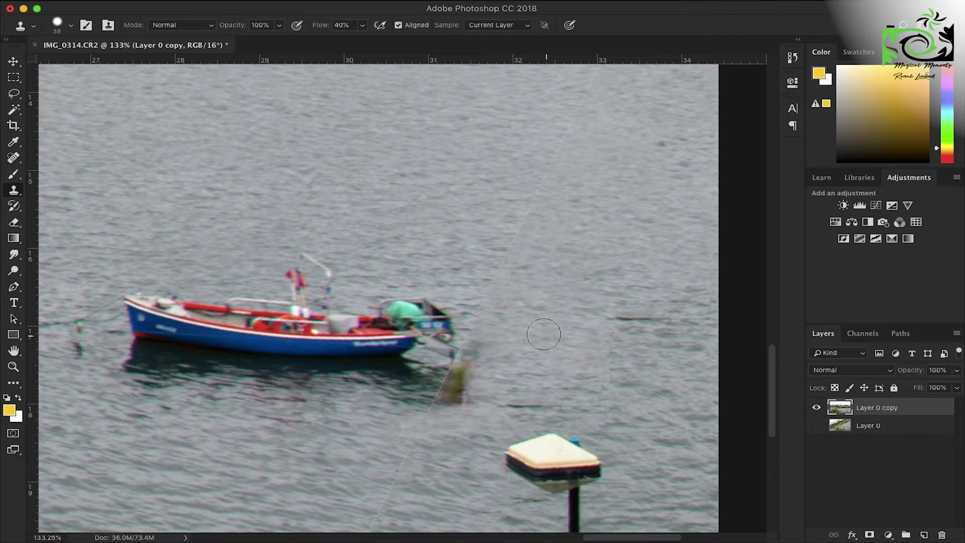
drag(483, 357, 477, 375)
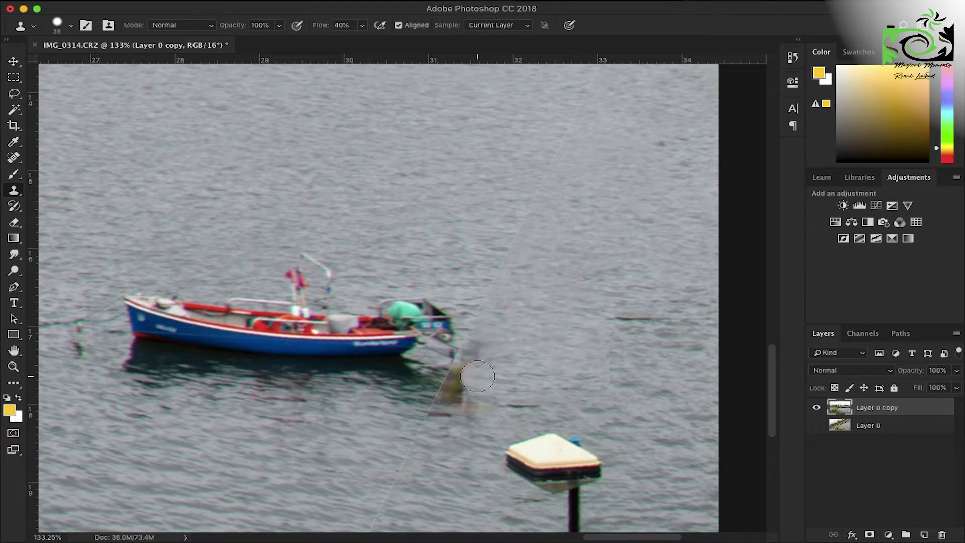
alt+click(592, 290)
mouse_move(475, 432)
mouse_down()
mouse_move(513, 407)
mouse_move(412, 417)
mouse_move(463, 407)
mouse_move(480, 389)
mouse_move(492, 336)
mouse_up()
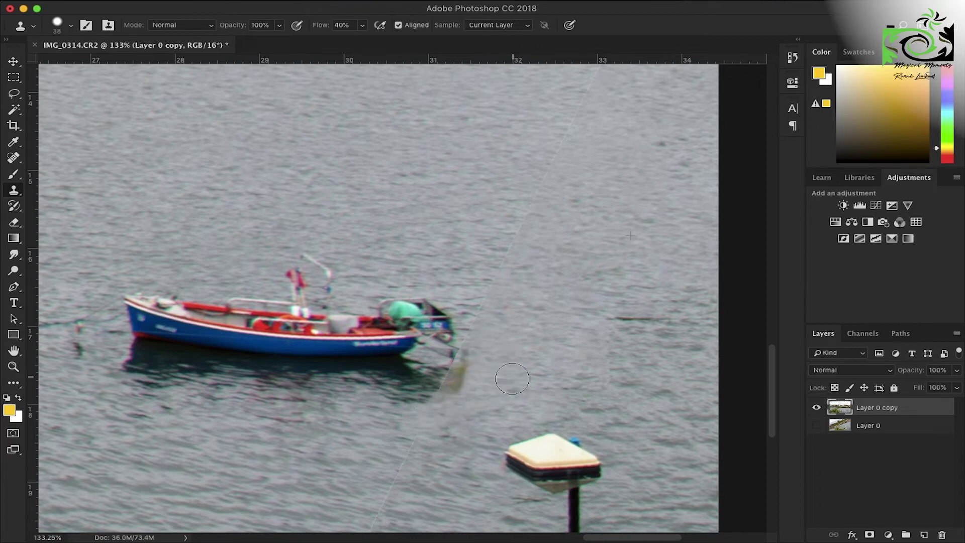
scroll(236, 433, left, 5)
- Clone leaf texture over the brown smudge in the lower-left foliage at the photo's left edge
scroll(236, 433, left, 5)
scroll(237, 433, left, 8)
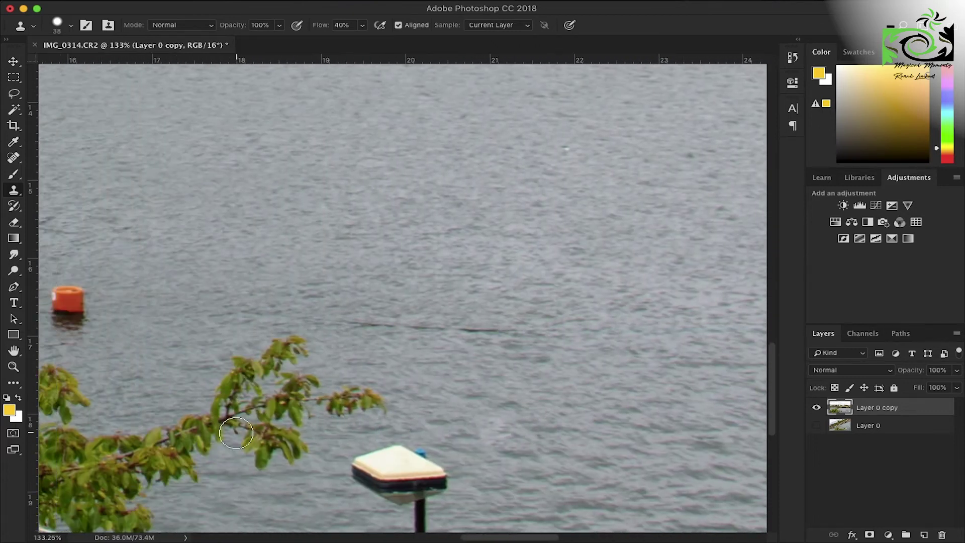
scroll(236, 433, left, 3)
scroll(236, 433, left, 8)
scroll(236, 433, left, 8)
scroll(236, 433, down, 3)
scroll(236, 433, left, 5)
scroll(236, 433, right, 8)
scroll(236, 433, left, 8)
scroll(237, 433, down, 2)
scroll(236, 433, left, 5)
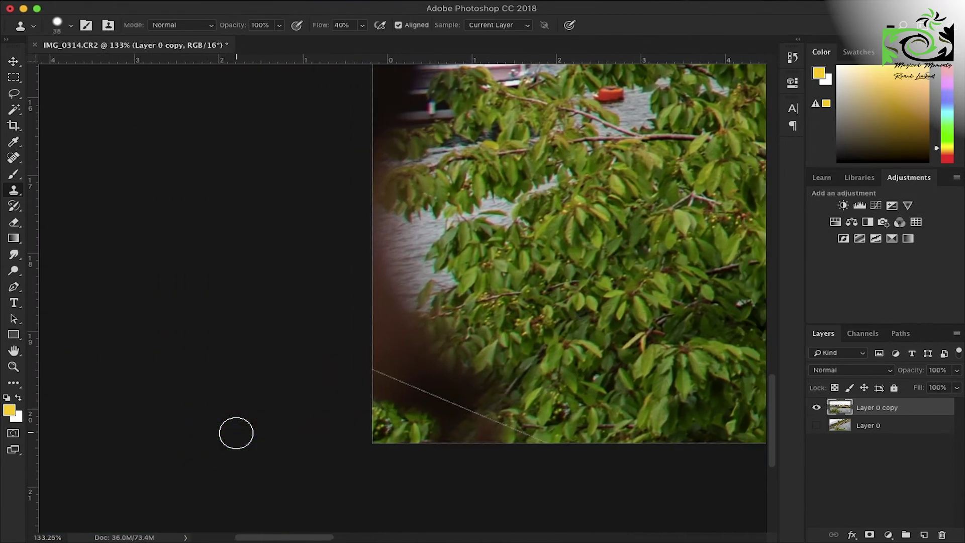
scroll(236, 433, right, 5)
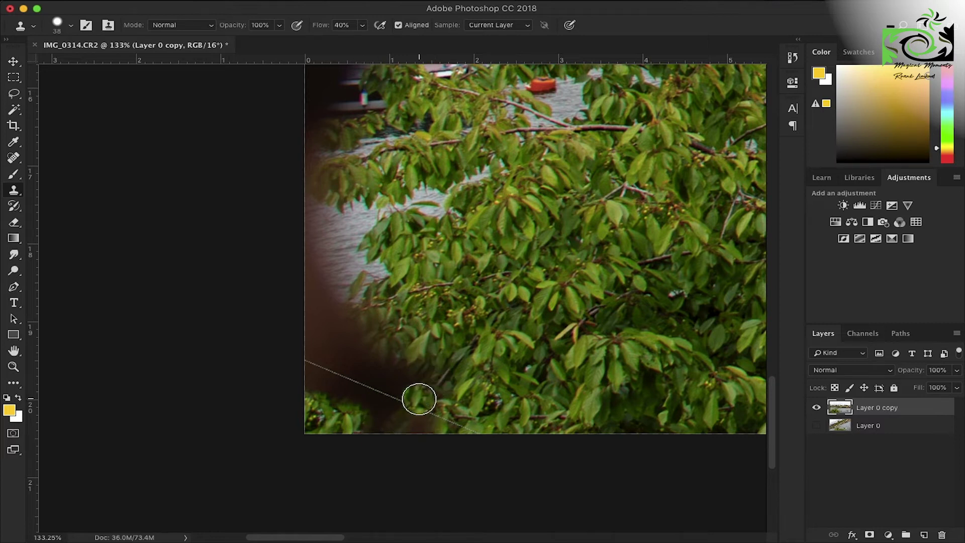
scroll(417, 398, down, 2)
scroll(415, 398, down, 2)
scroll(413, 398, down, 1)
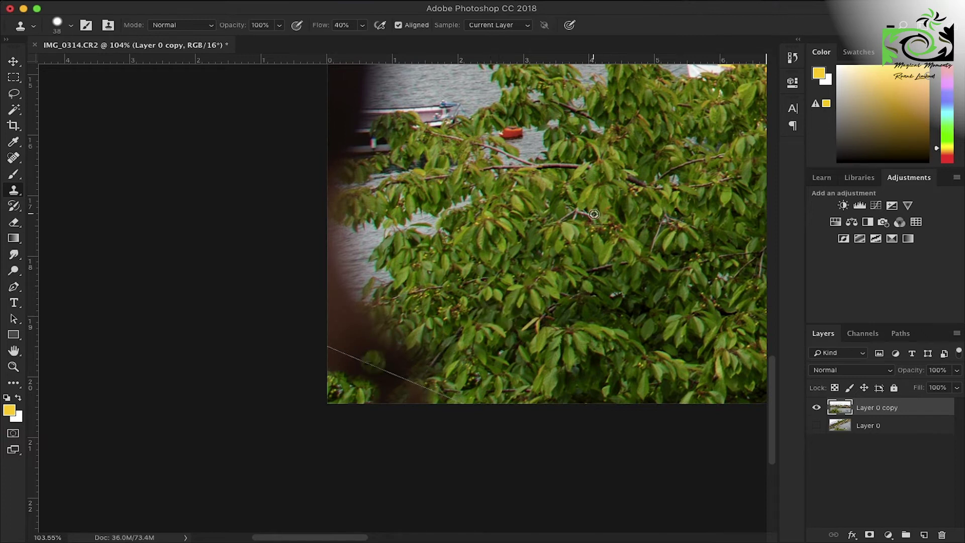
click(370, 357)
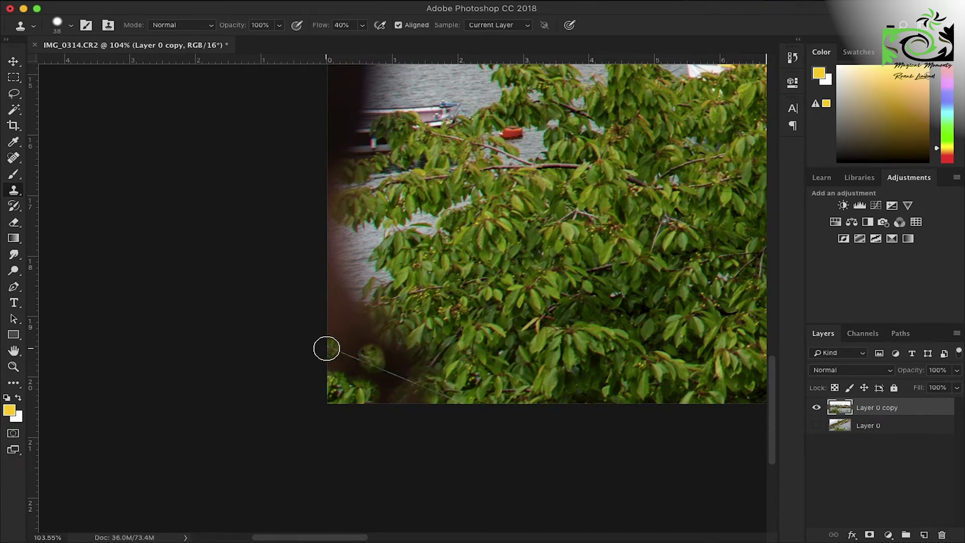
mouse_move(339, 355)
mouse_down()
mouse_move(417, 367)
mouse_move(442, 355)
mouse_move(335, 321)
mouse_move(323, 351)
mouse_move(368, 392)
mouse_move(361, 369)
mouse_move(435, 382)
mouse_move(347, 396)
mouse_move(411, 398)
mouse_up()
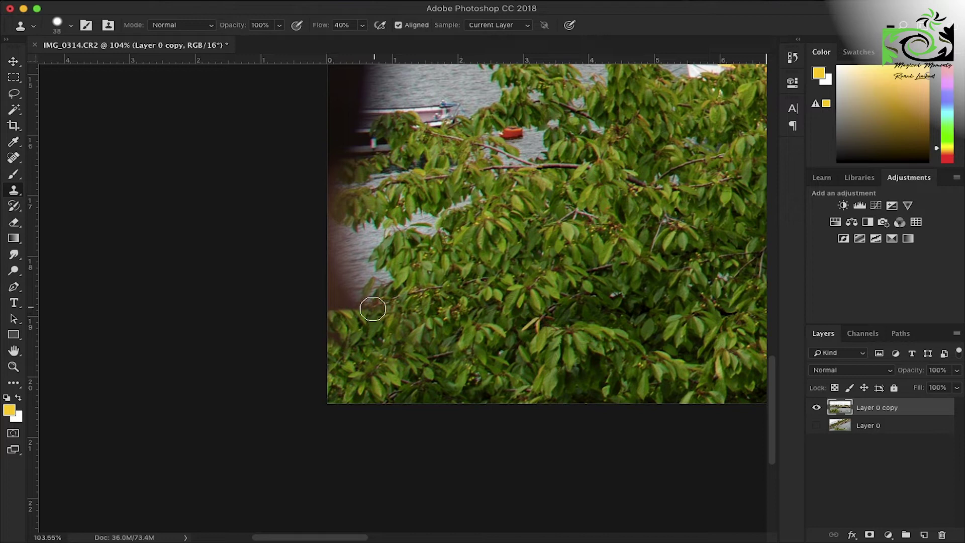
mouse_move(376, 306)
mouse_down()
mouse_move(339, 301)
mouse_move(327, 323)
mouse_move(344, 347)
mouse_move(325, 276)
mouse_move(422, 277)
mouse_up()
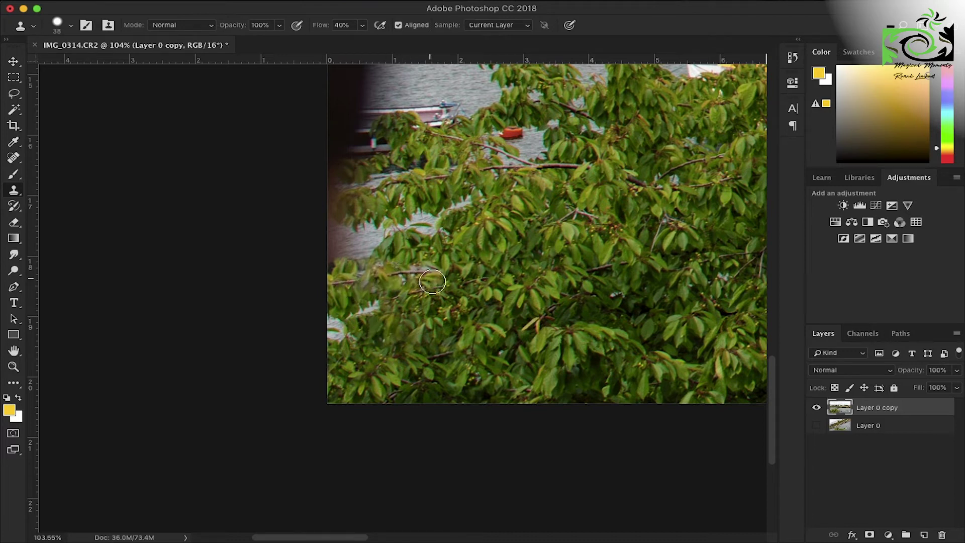
scroll(441, 303, down, 2)
scroll(442, 303, down, 2)
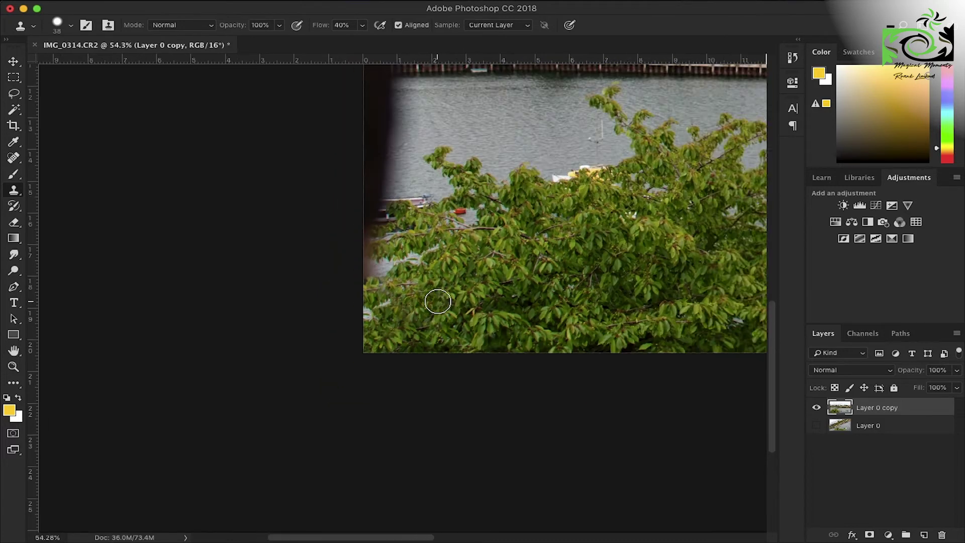
scroll(440, 302, down, 3)
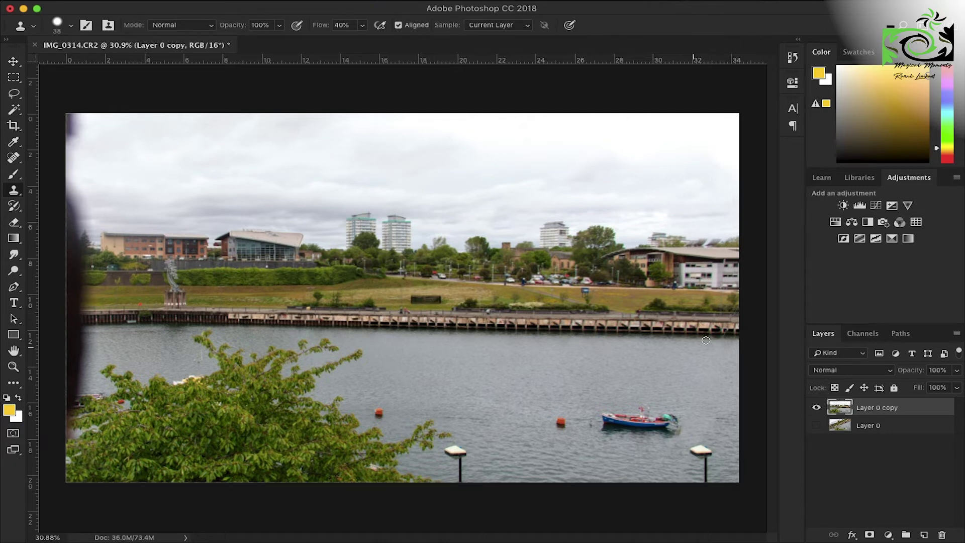
- Clone water over the thin diagonal wire crossing the river toward the upper right
scroll(723, 339, up, 1)
scroll(723, 339, up, 1)
scroll(726, 340, up, 2)
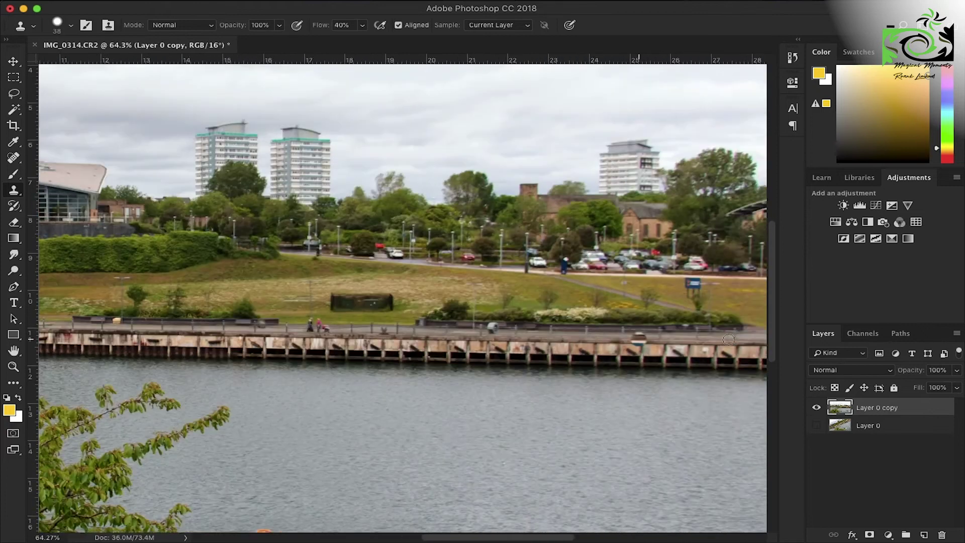
scroll(729, 339, up, 2)
scroll(517, 366, up, 2)
scroll(515, 366, up, 1)
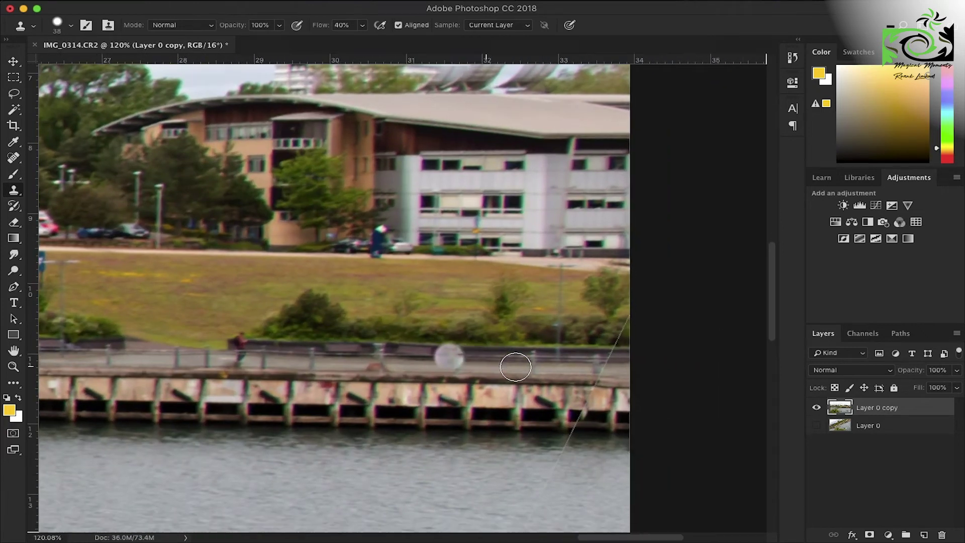
scroll(515, 367, up, 1)
scroll(515, 366, down, 2)
scroll(515, 367, down, 5)
scroll(515, 367, down, 1)
scroll(515, 367, down, 5)
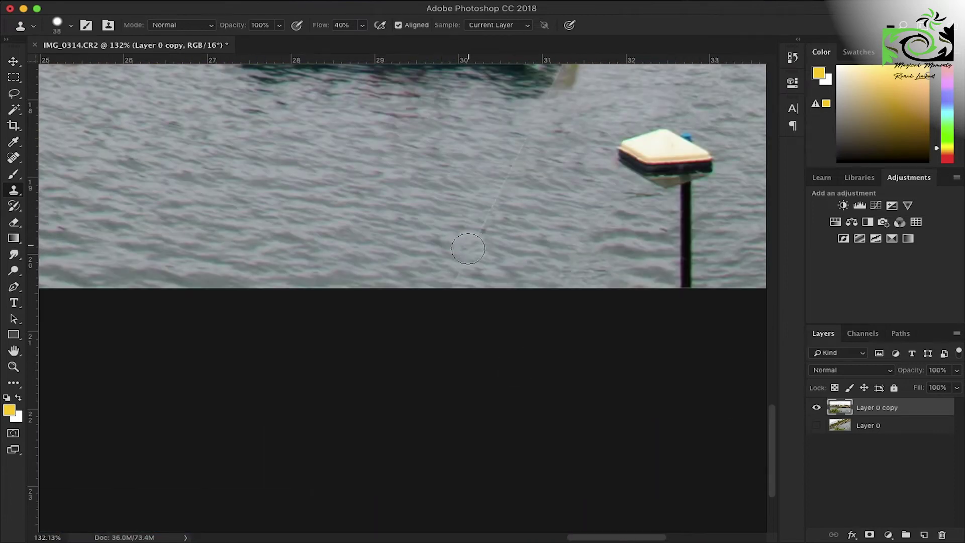
drag(460, 275, 514, 135)
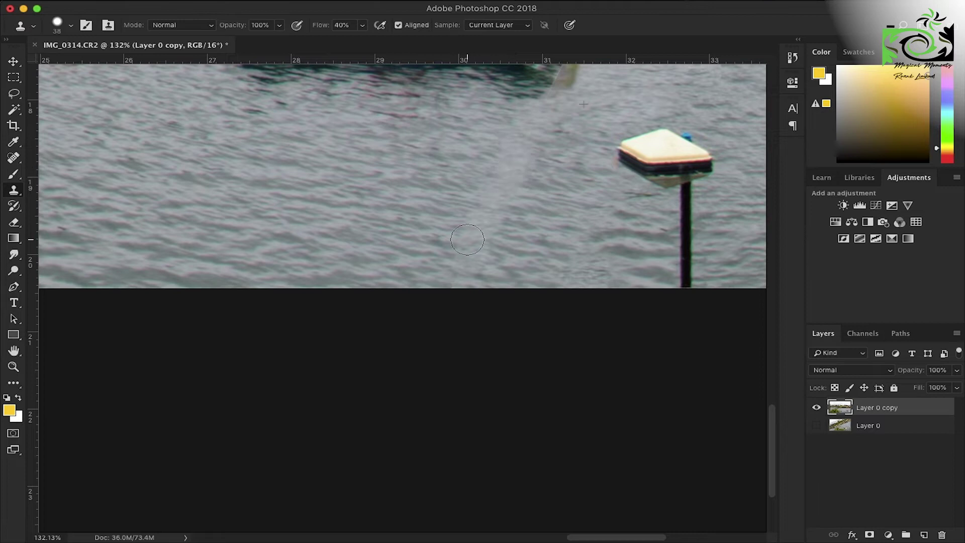
drag(454, 282, 506, 216)
scroll(506, 216, up, 10)
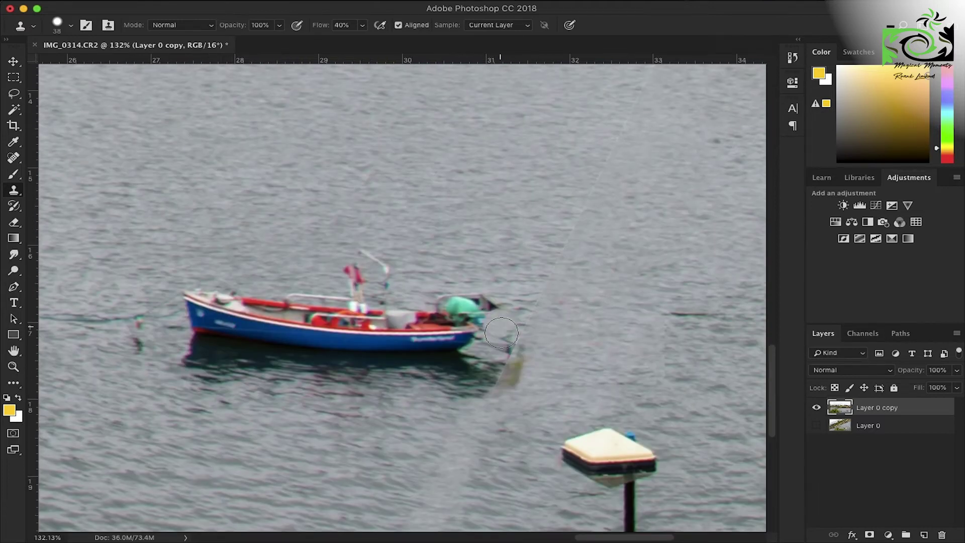
mouse_move(536, 326)
mouse_down()
mouse_move(570, 280)
mouse_move(549, 282)
mouse_move(592, 191)
mouse_up()
drag(554, 252, 578, 229)
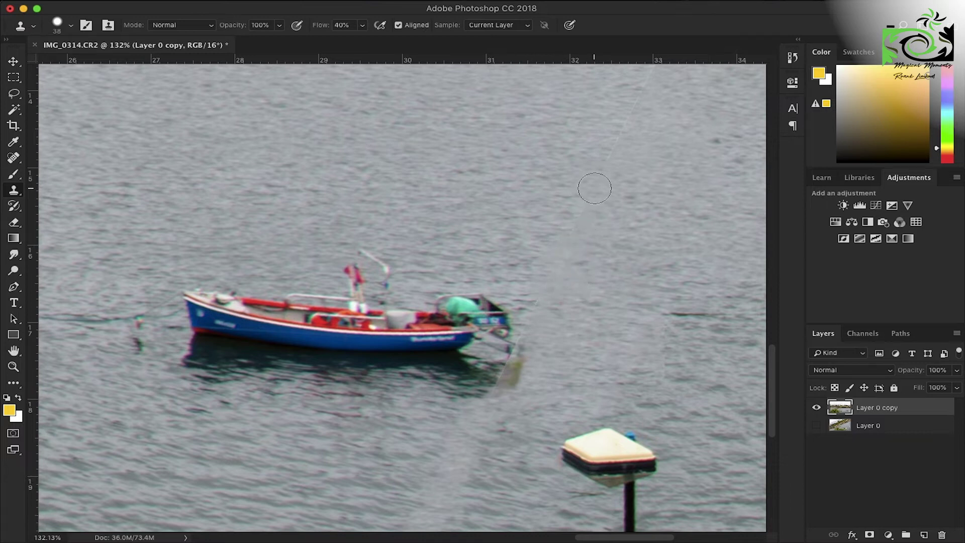
scroll(571, 246, up, 10)
- Clone sampled water over the small dark buoy and its top mark
click(562, 348)
drag(610, 238, 594, 298)
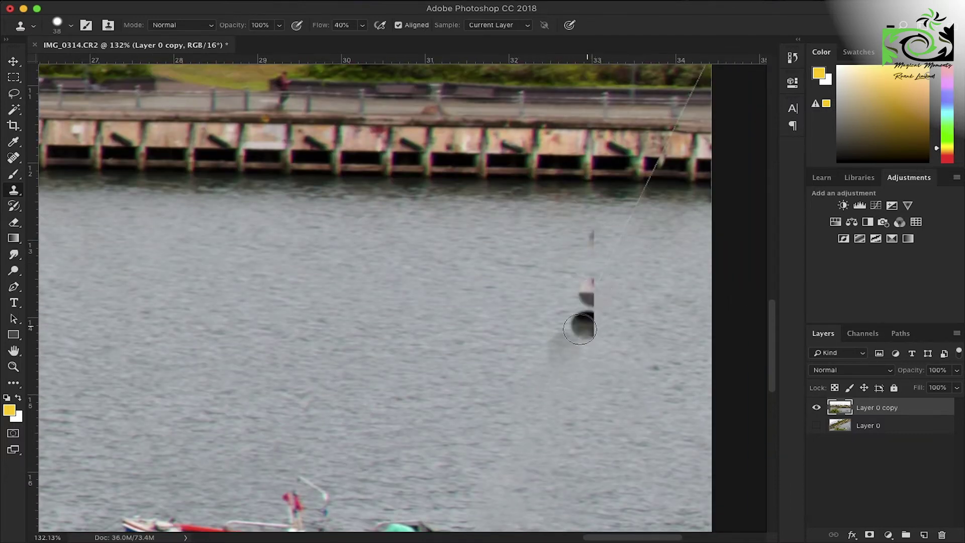
click(584, 326)
click(603, 240)
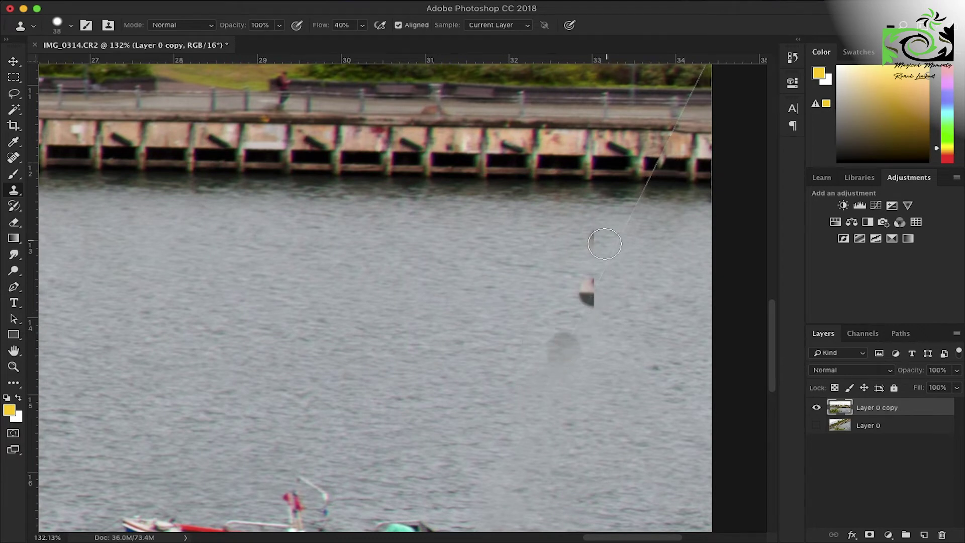
drag(605, 242, 591, 266)
drag(591, 267, 591, 271)
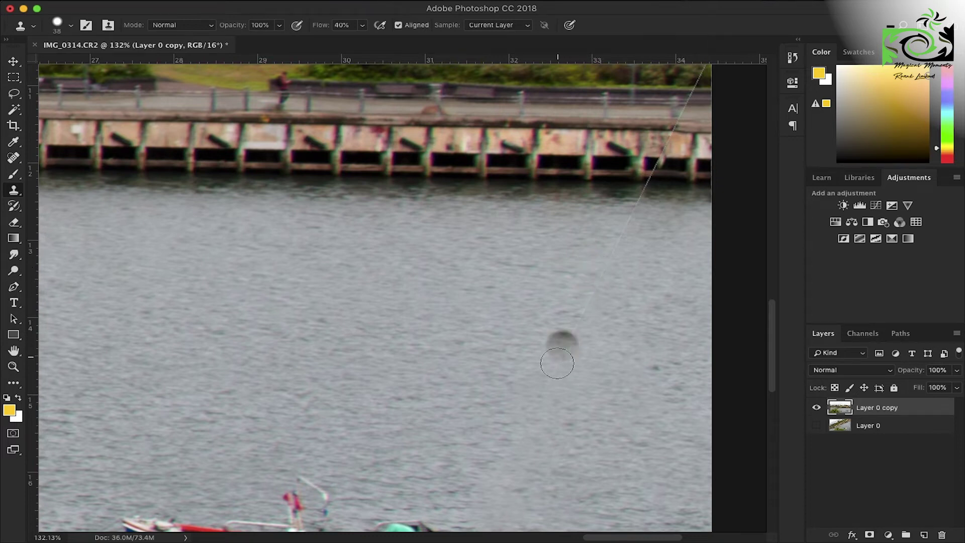
- Clean the leftover smudges with fresh water samples and remove the wire up to the pier's waterline
alt+click(341, 348)
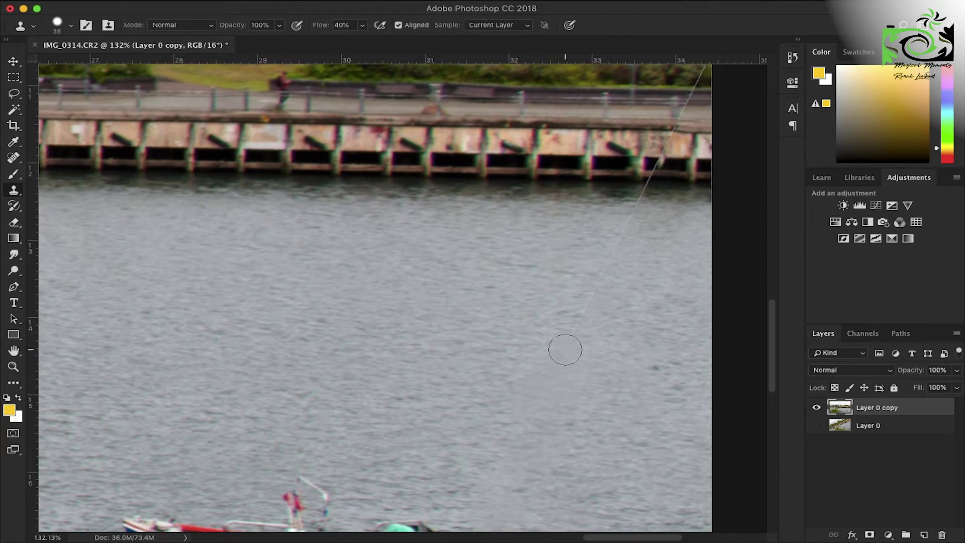
drag(564, 344, 591, 283)
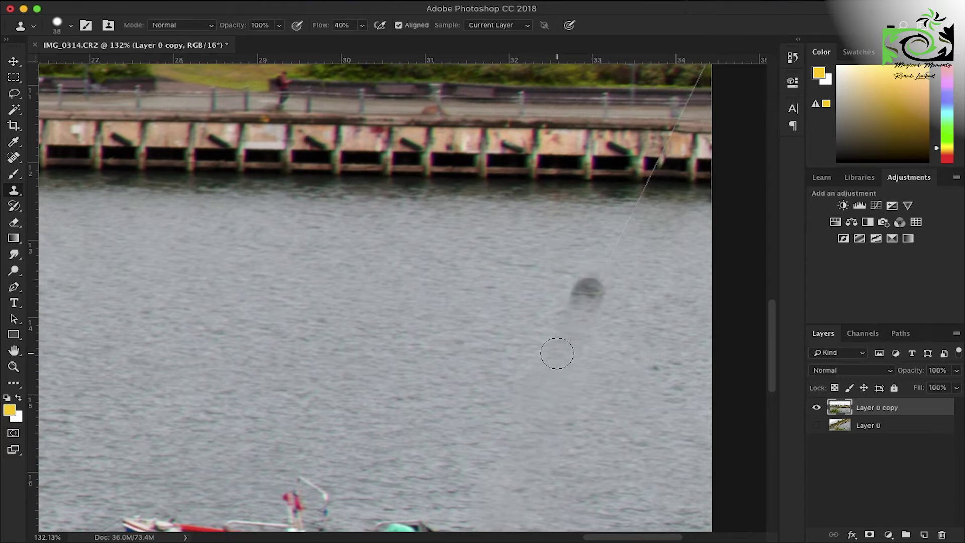
key(ctrl+z)
alt+click(365, 352)
drag(556, 371, 569, 323)
alt+click(407, 380)
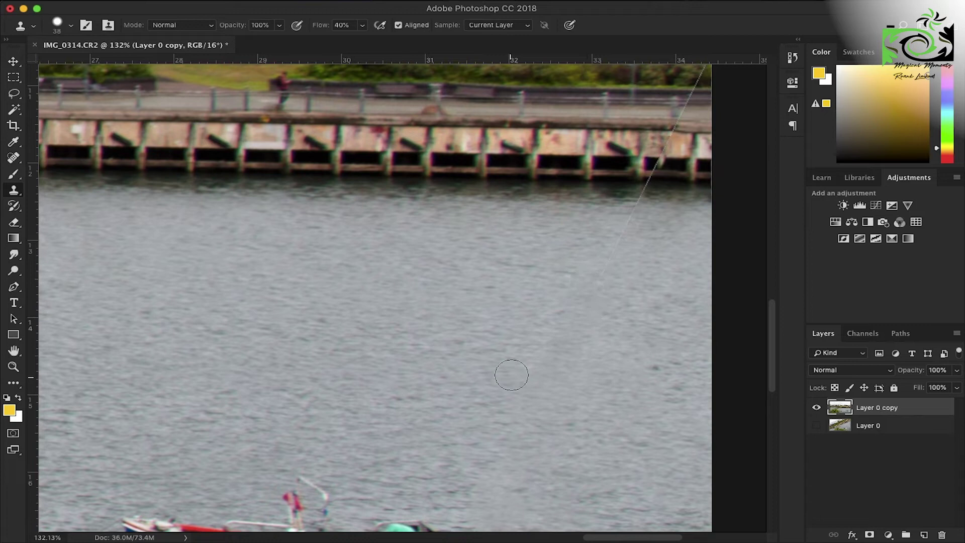
mouse_move(603, 268)
mouse_down()
mouse_move(624, 237)
mouse_move(606, 211)
mouse_up()
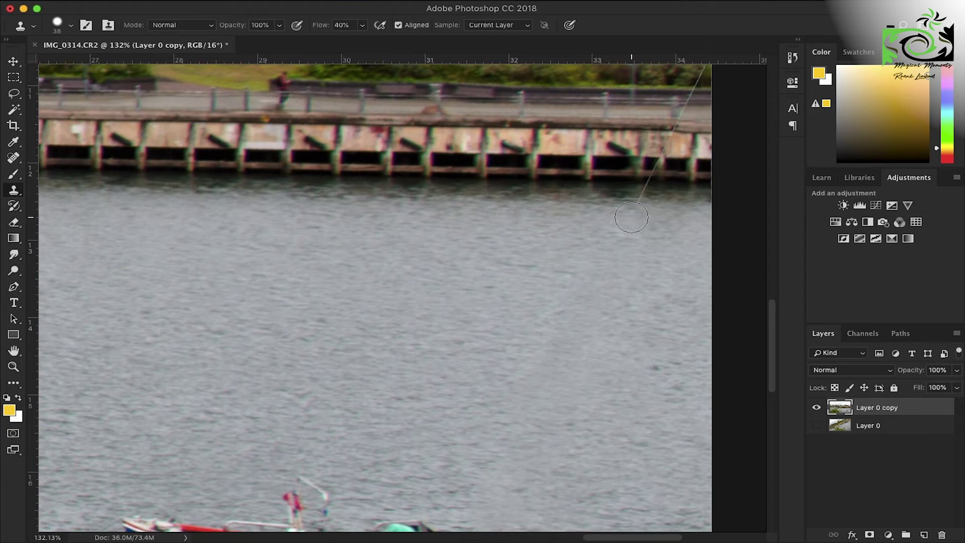
mouse_move(645, 206)
mouse_down()
mouse_move(644, 197)
mouse_move(601, 272)
mouse_up()
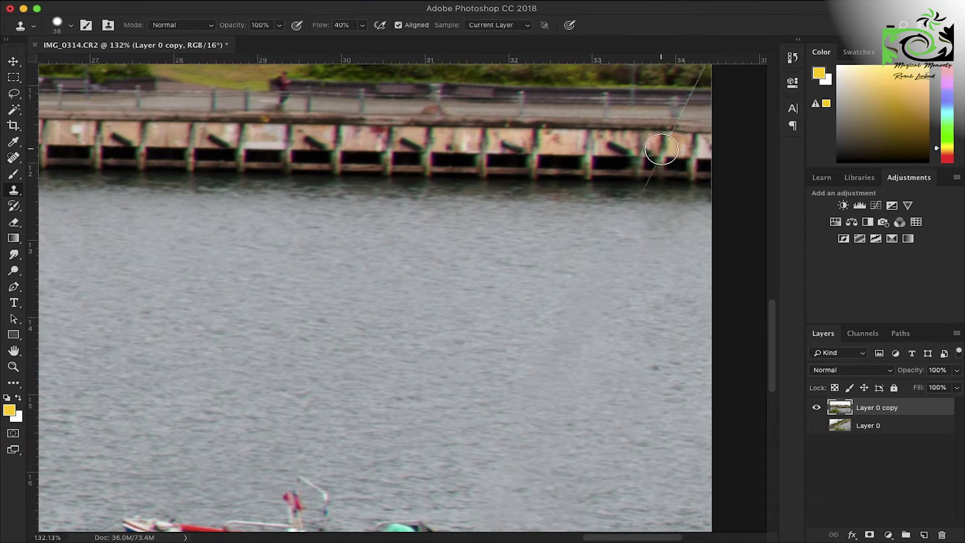
- Clone out the diagonal line where it crosses the pier face and railing
click(667, 148)
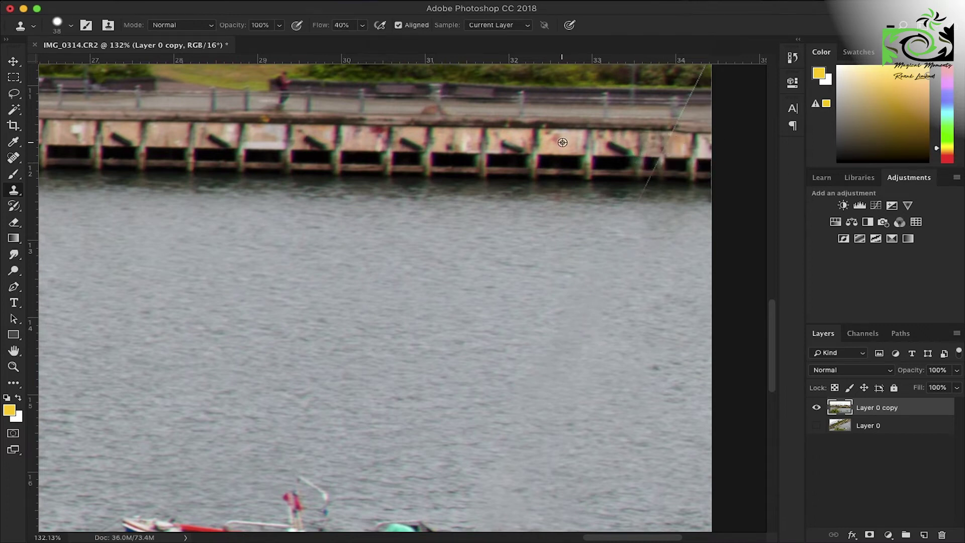
click(672, 145)
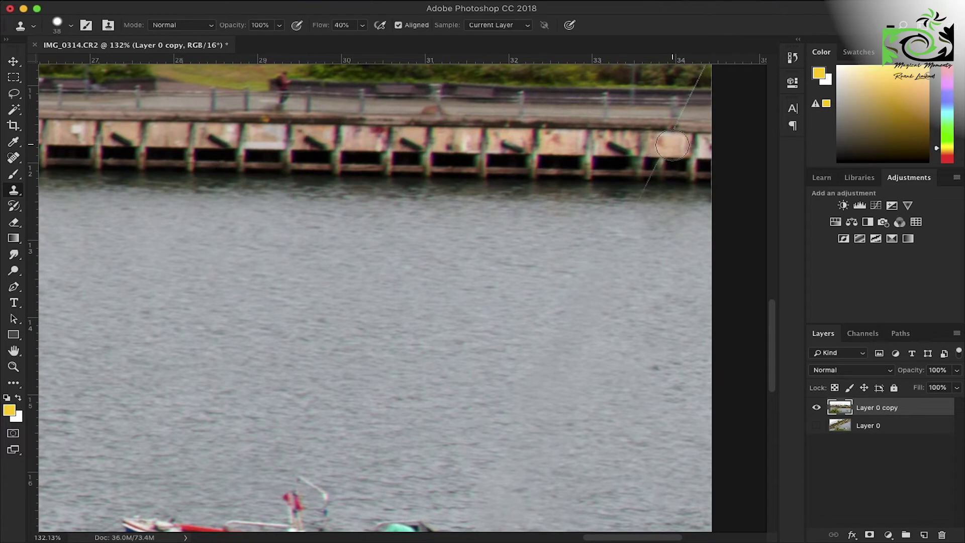
mouse_move(668, 144)
mouse_down()
mouse_move(653, 187)
mouse_move(682, 116)
mouse_up()
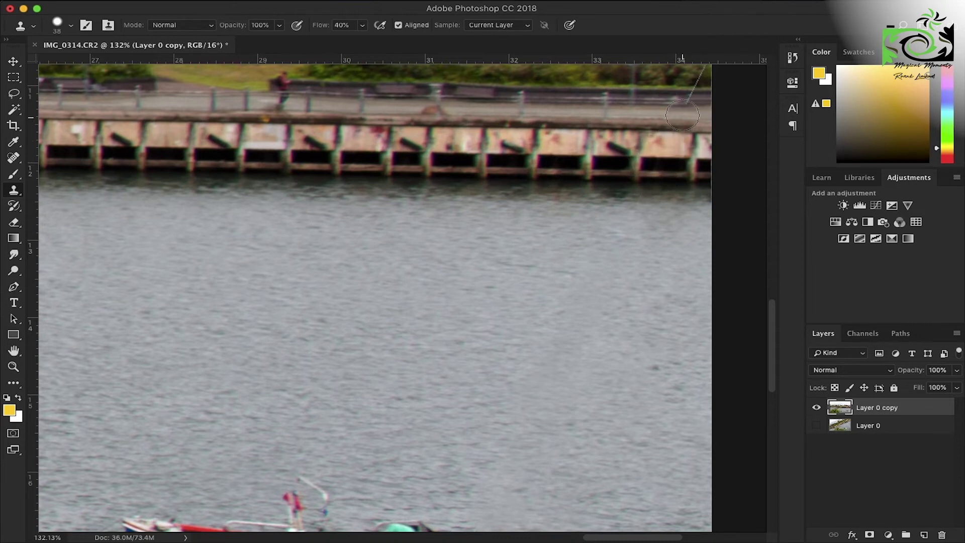
alt+click(606, 115)
click(675, 113)
mouse_move(675, 114)
mouse_down()
mouse_move(684, 111)
mouse_move(667, 125)
mouse_up()
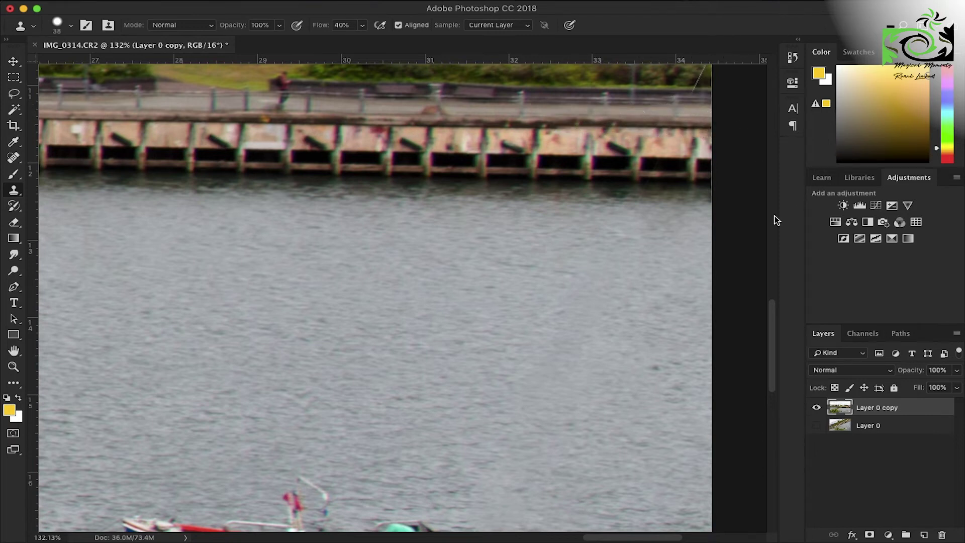
- Clone the line away among the bushes at the right edge, then zoom out
scroll(773, 215, up, 3)
scroll(773, 215, up, 2)
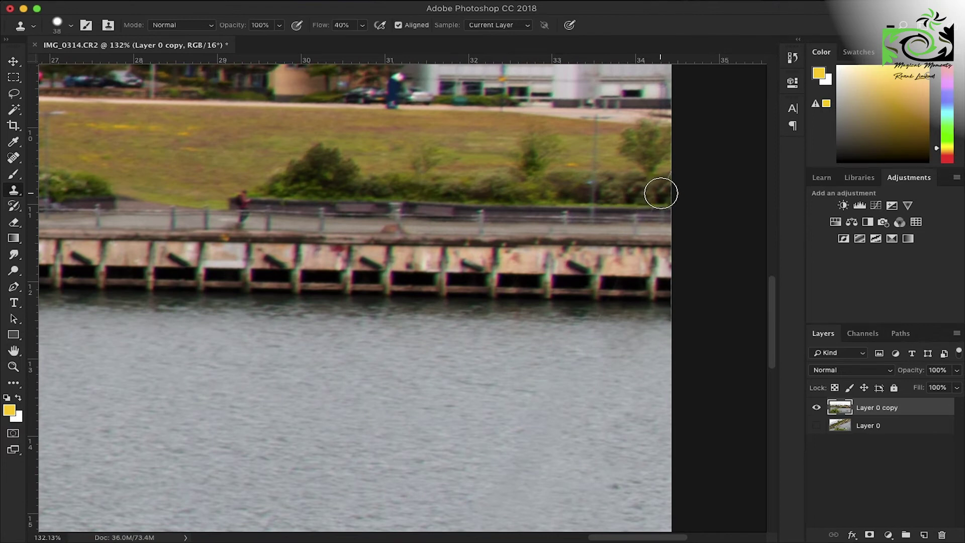
mouse_move(661, 189)
mouse_down()
mouse_move(672, 173)
mouse_move(646, 198)
mouse_up()
scroll(646, 198, down, 2)
scroll(643, 198, down, 1)
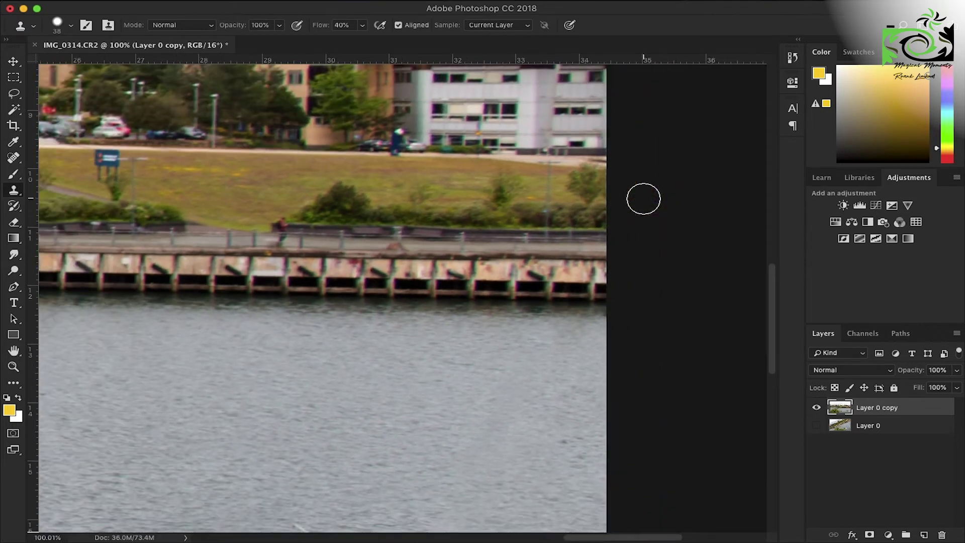
scroll(644, 199, down, 1)
scroll(644, 200, down, 1)
scroll(645, 200, down, 2)
scroll(645, 200, down, 1)
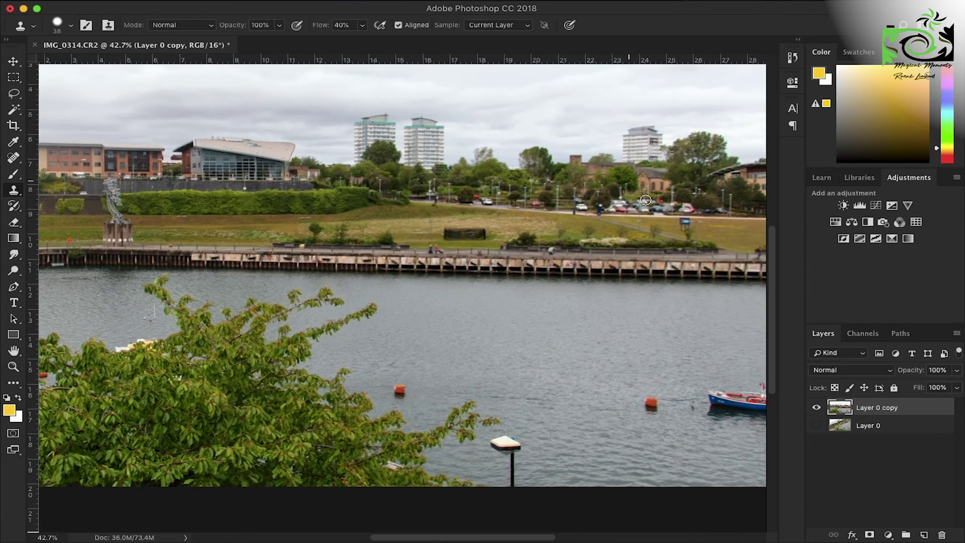
scroll(645, 200, down, 1)
scroll(645, 201, down, 1)
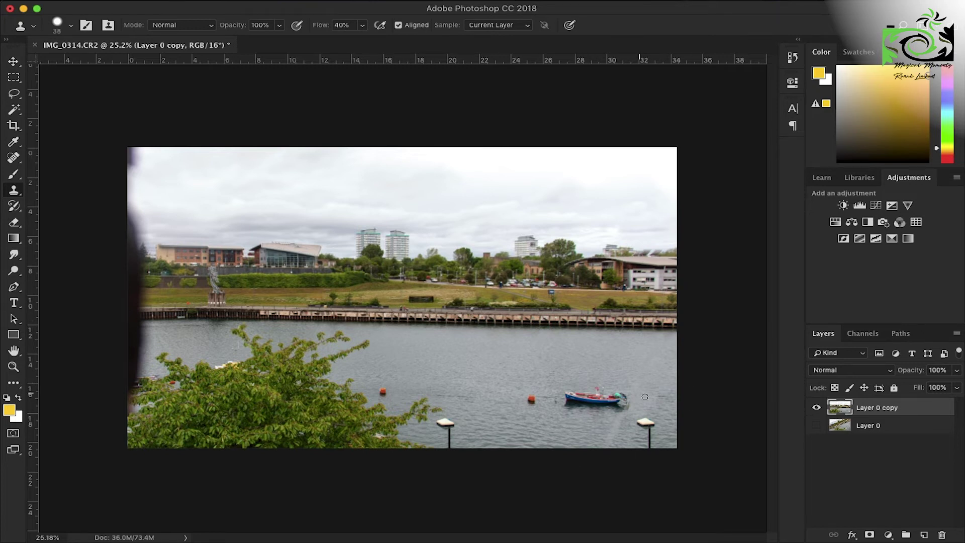
scroll(503, 359, up, 2)
- Draw a rectangular selection around the two walkers and the stroller on the quayside path
scroll(499, 356, up, 3)
scroll(495, 352, up, 3)
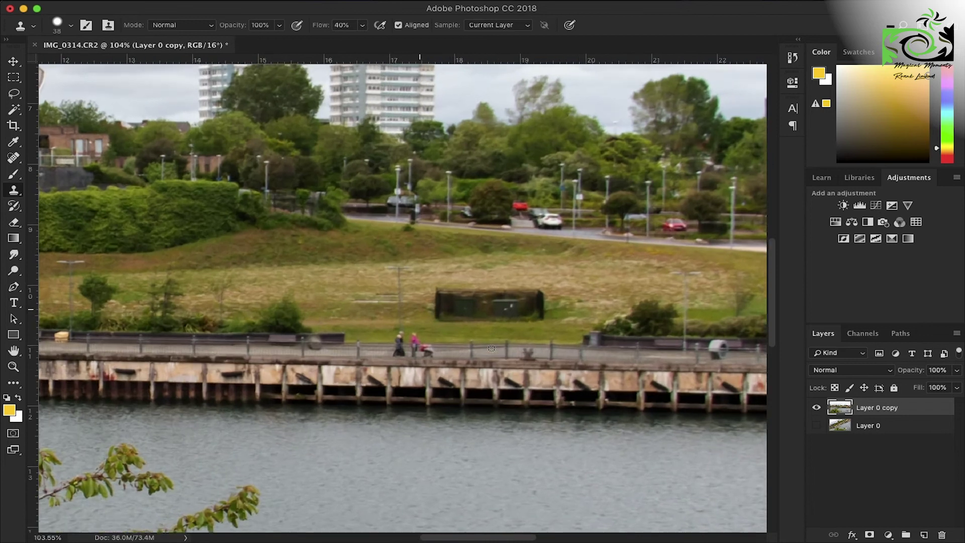
scroll(491, 348, up, 3)
scroll(490, 349, up, 1)
scroll(491, 348, up, 2)
scroll(491, 348, up, 2)
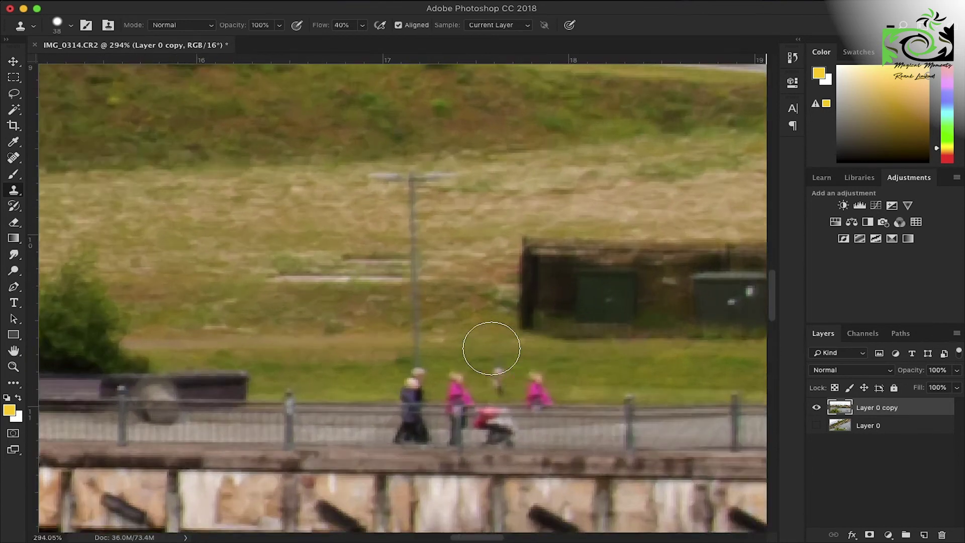
scroll(490, 348, up, 1)
scroll(483, 348, down, 4)
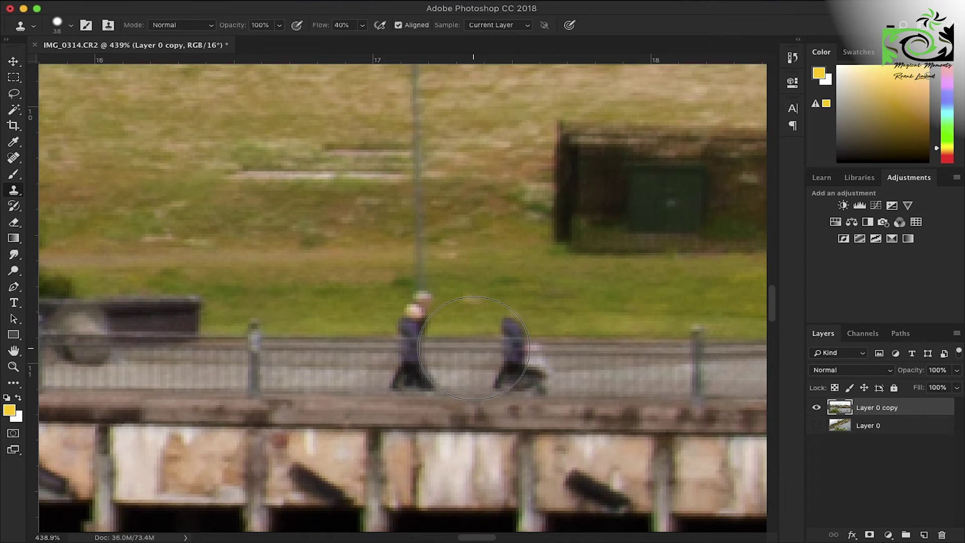
key(m)
drag(393, 280, 551, 406)
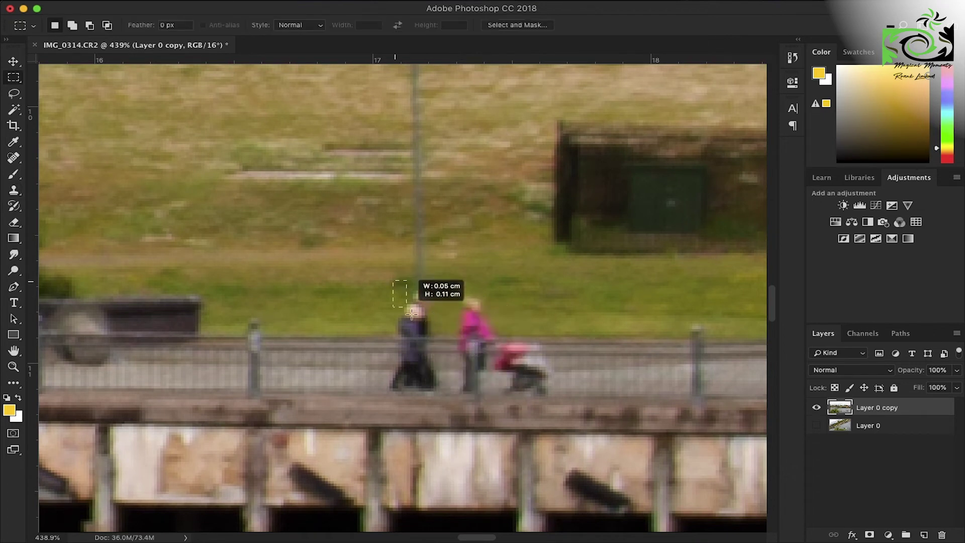
click(367, 295)
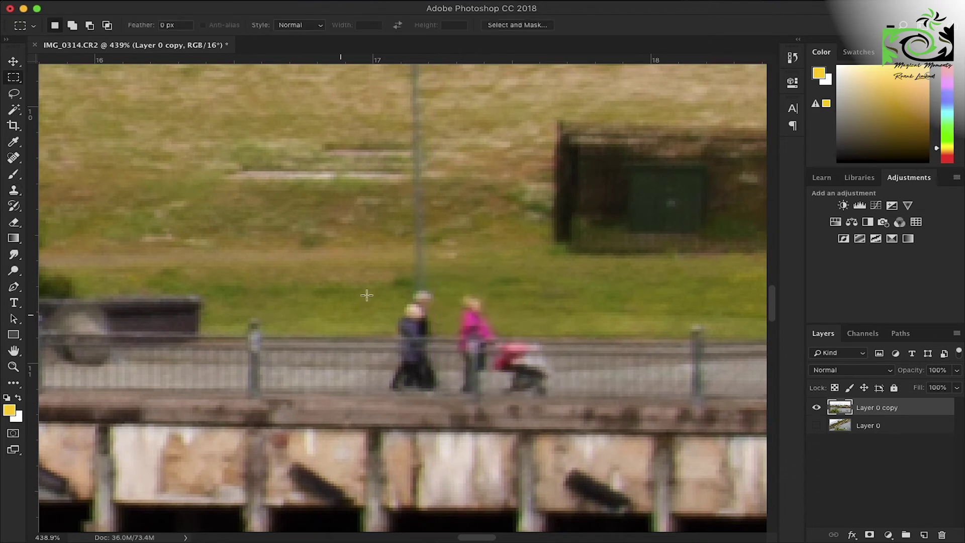
drag(369, 272, 566, 408)
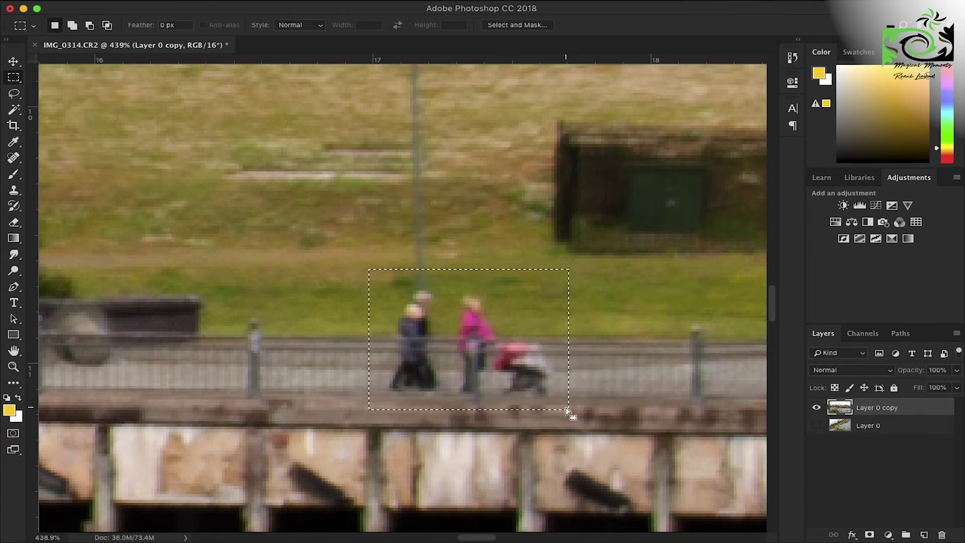
- Content-Aware fill the selection to leave grass and railing, then deselect
key(shift+BackSpace)
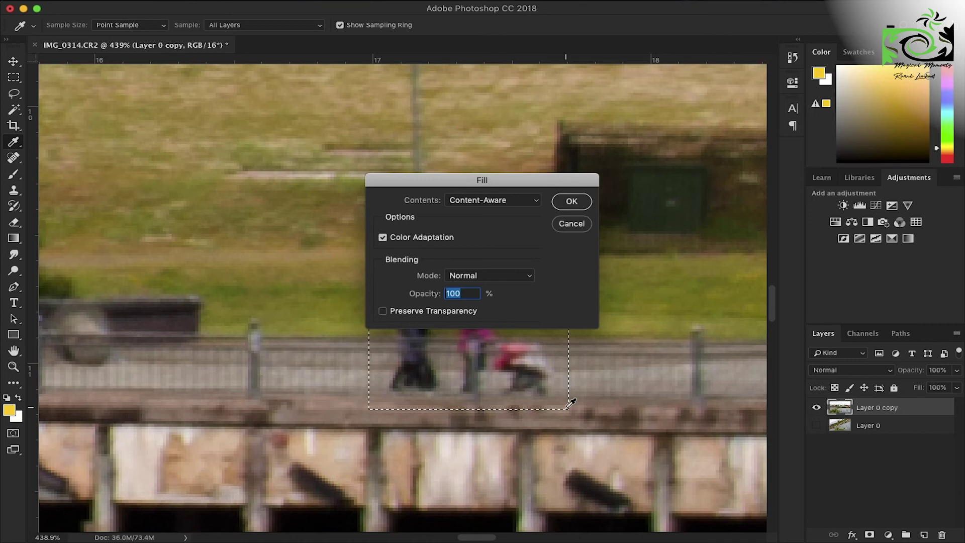
key(Return)
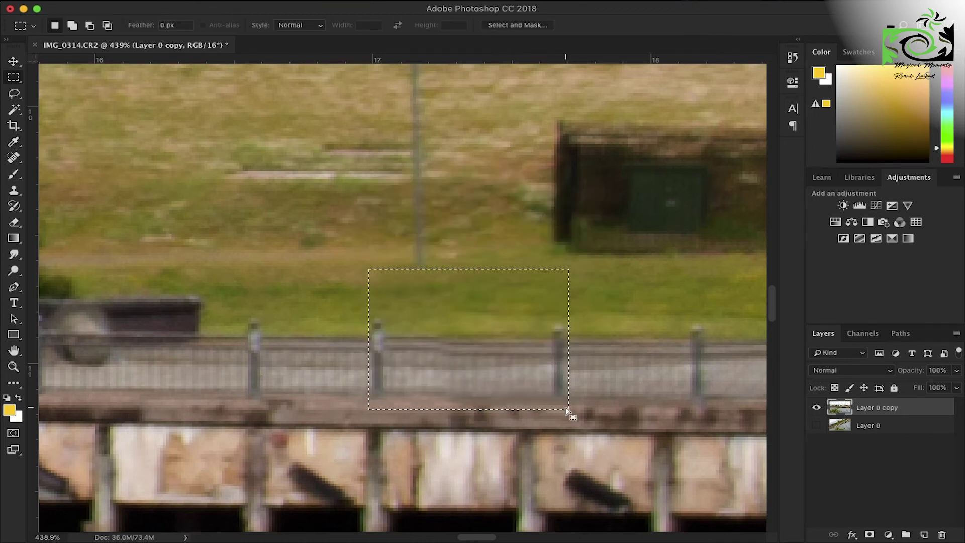
key(ctrl+d)
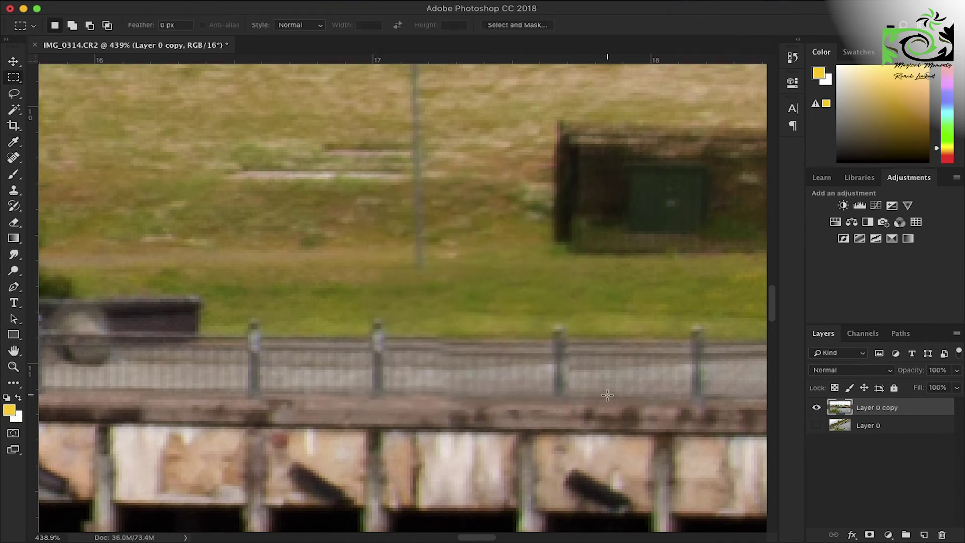
scroll(529, 473, down, 3)
- Erase the blue sign on the grass below the car park with a Content-Aware fill
scroll(529, 473, down, 3)
scroll(529, 473, down, 3)
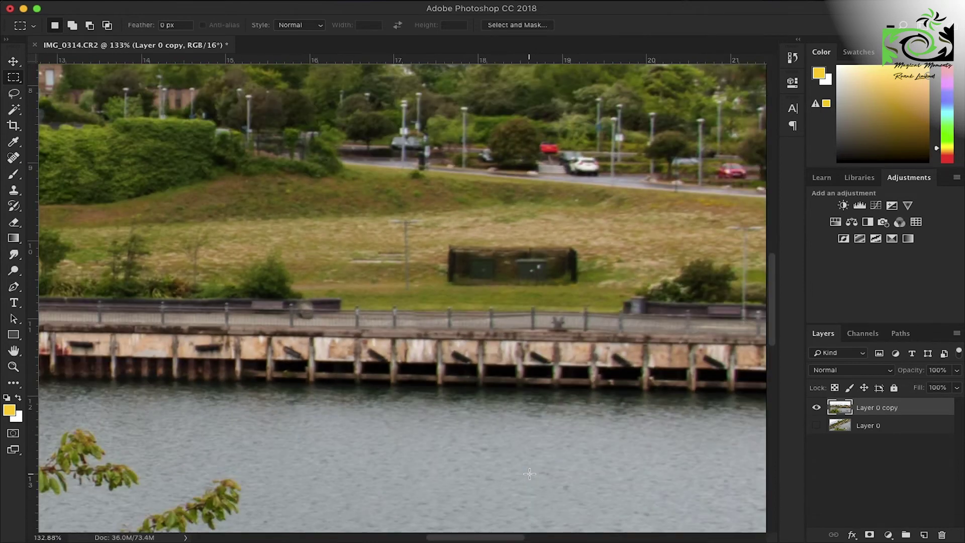
scroll(529, 473, down, 2)
scroll(529, 473, down, 2)
scroll(529, 473, down, 2)
scroll(529, 473, down, 1)
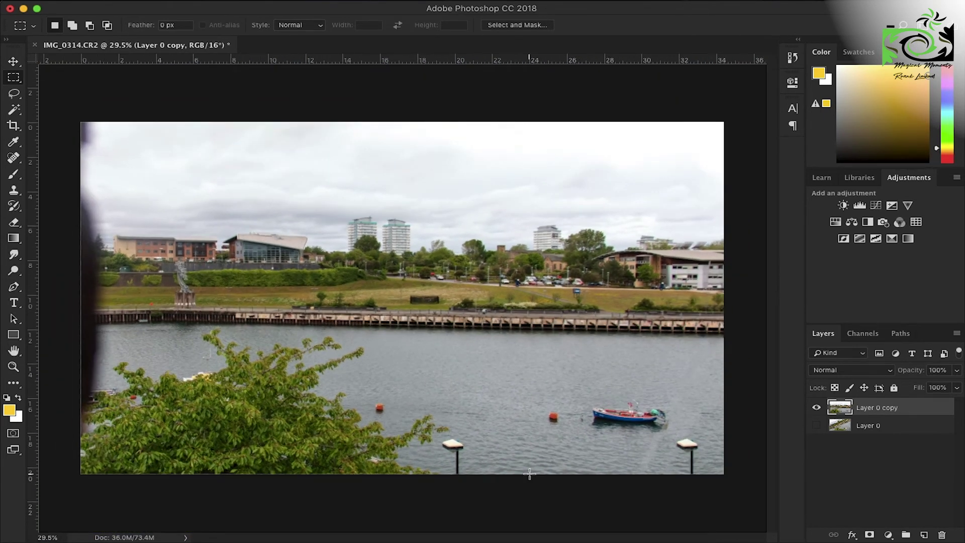
scroll(530, 473, up, 2)
scroll(530, 473, up, 2)
scroll(530, 473, up, 2)
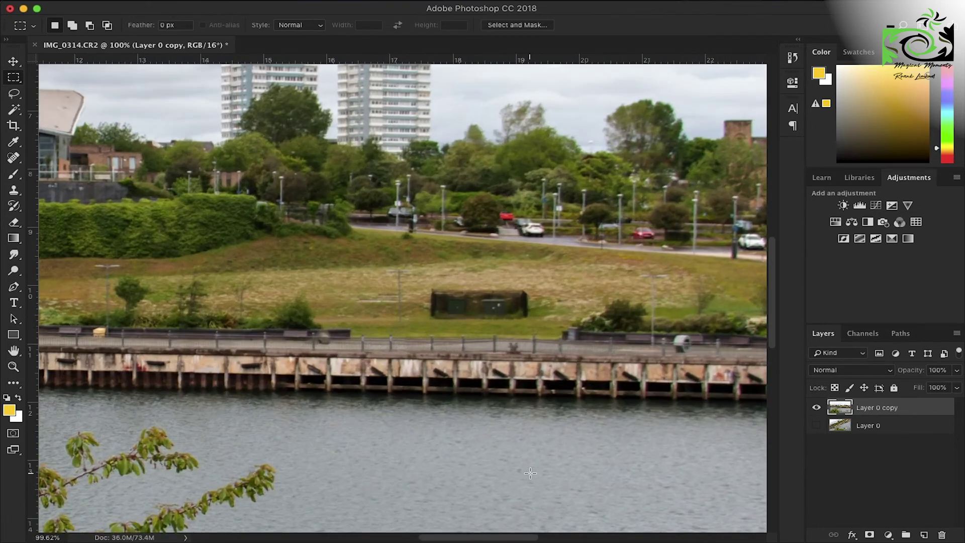
scroll(530, 472, up, 2)
scroll(531, 473, up, 2)
scroll(530, 473, up, 2)
scroll(530, 472, up, 2)
scroll(531, 472, up, 2)
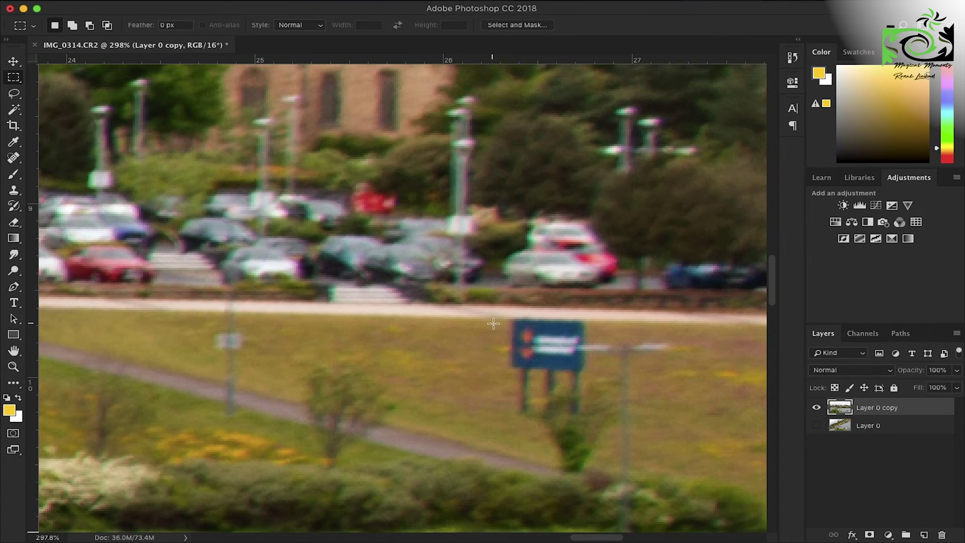
drag(501, 319, 595, 423)
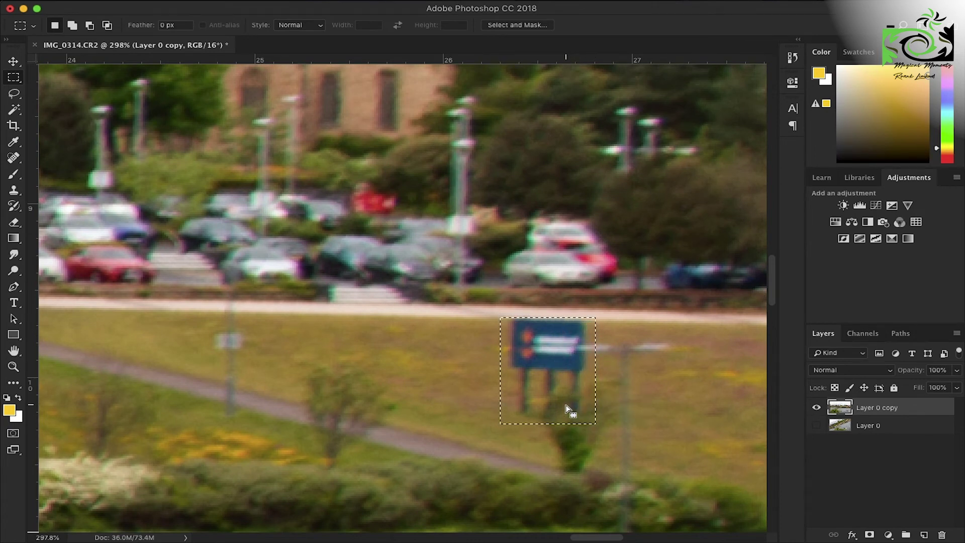
key(shift+BackSpace)
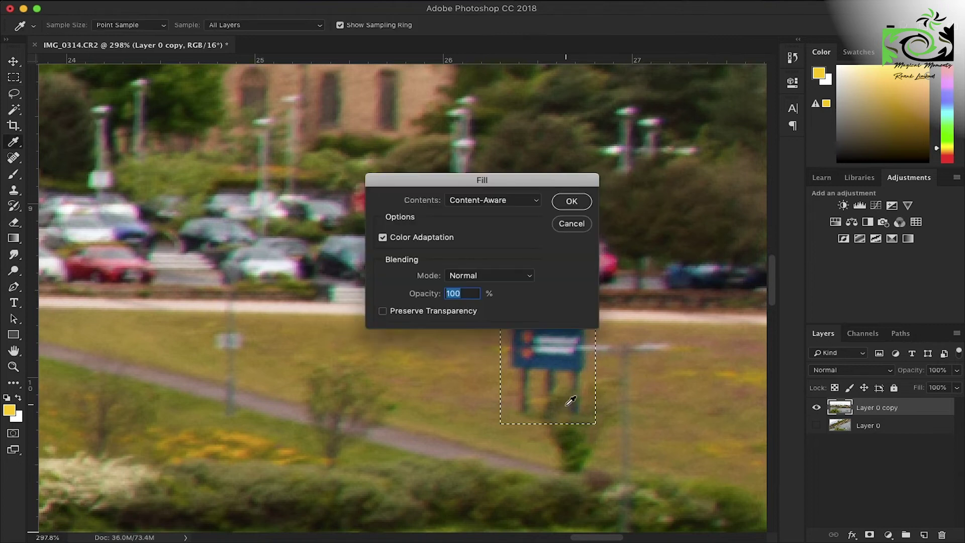
key(Return)
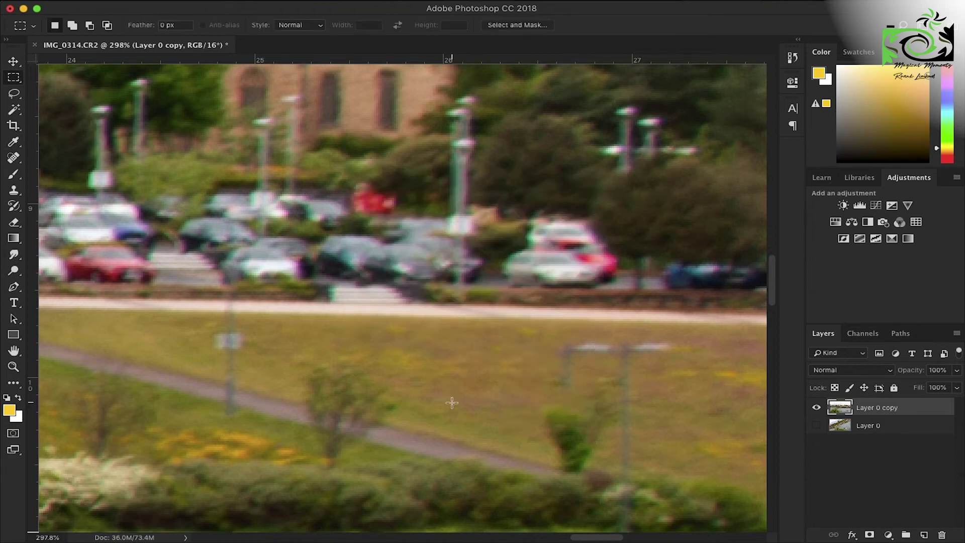
scroll(452, 402, down, 3)
scroll(451, 402, down, 3)
- Content-Aware fill the water strip below the boat, deselect, and fit the photo on screen
scroll(452, 402, down, 2)
scroll(452, 402, down, 4)
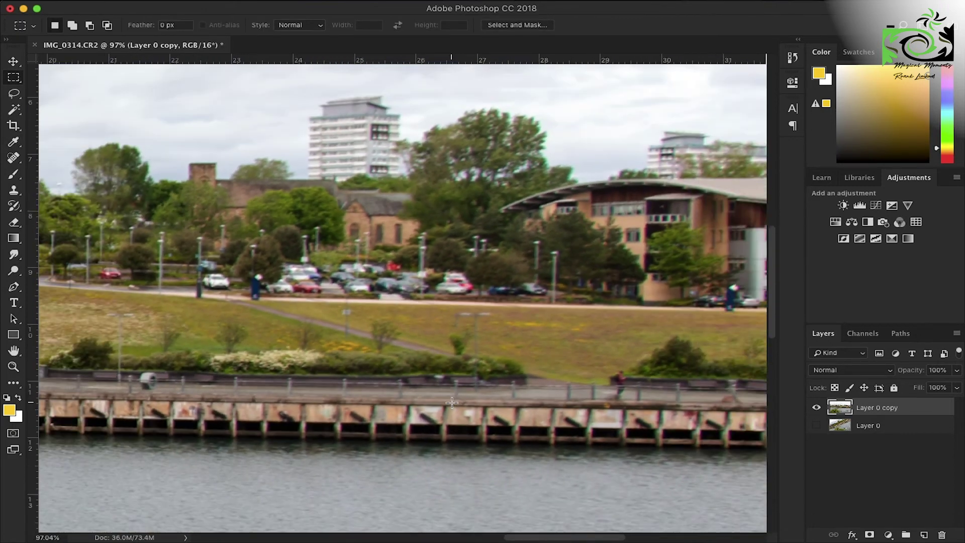
scroll(451, 402, down, 3)
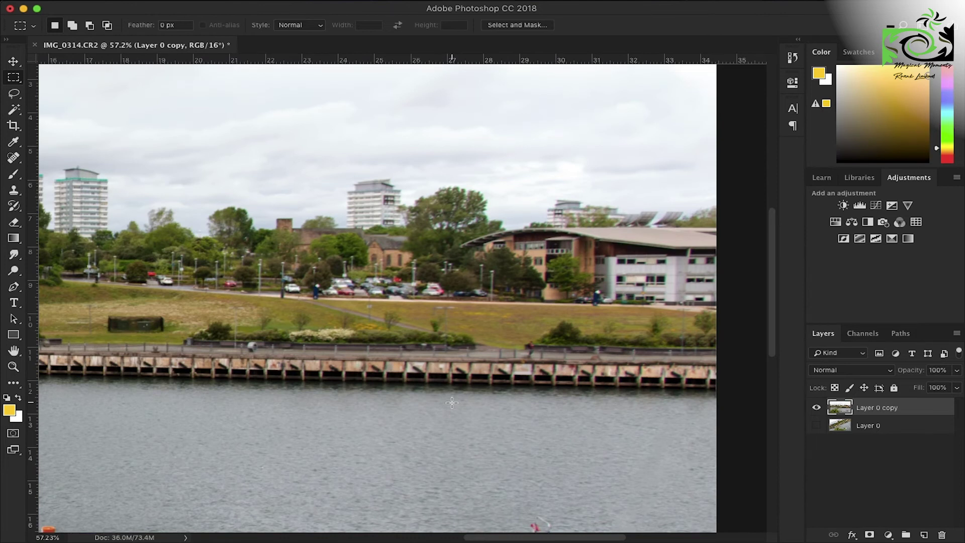
scroll(452, 402, down, 2)
scroll(451, 402, up, 1)
scroll(451, 402, down, 1)
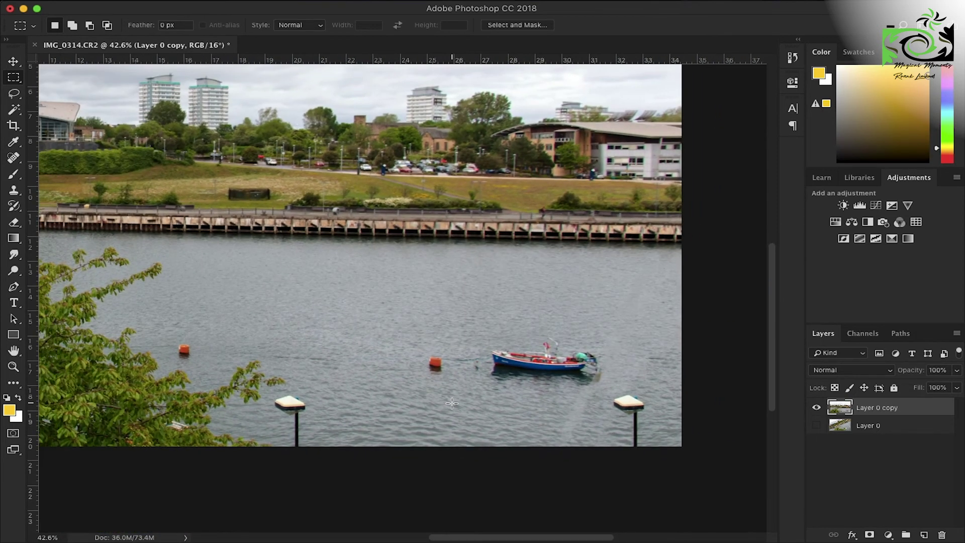
scroll(452, 402, down, 1)
drag(546, 381, 581, 439)
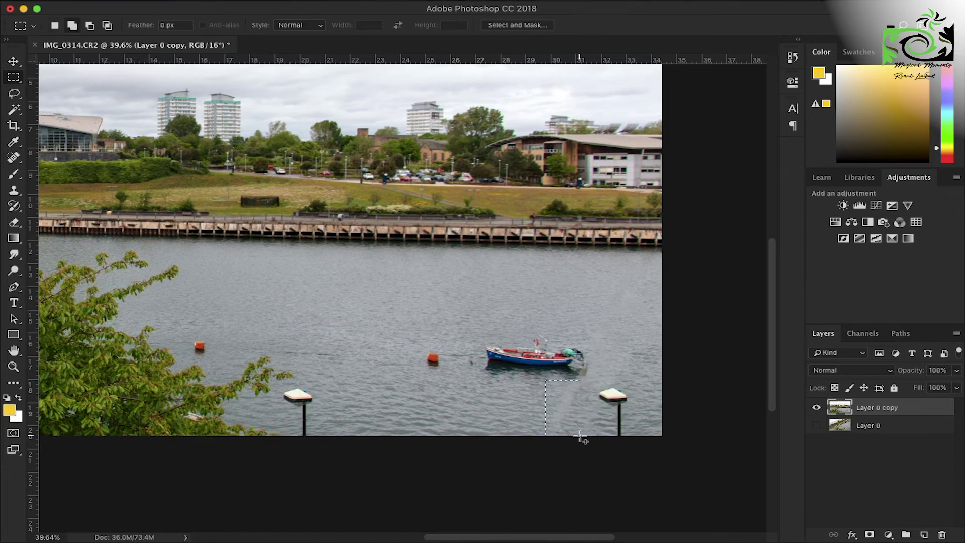
key(shift+BackSpace)
key(Return)
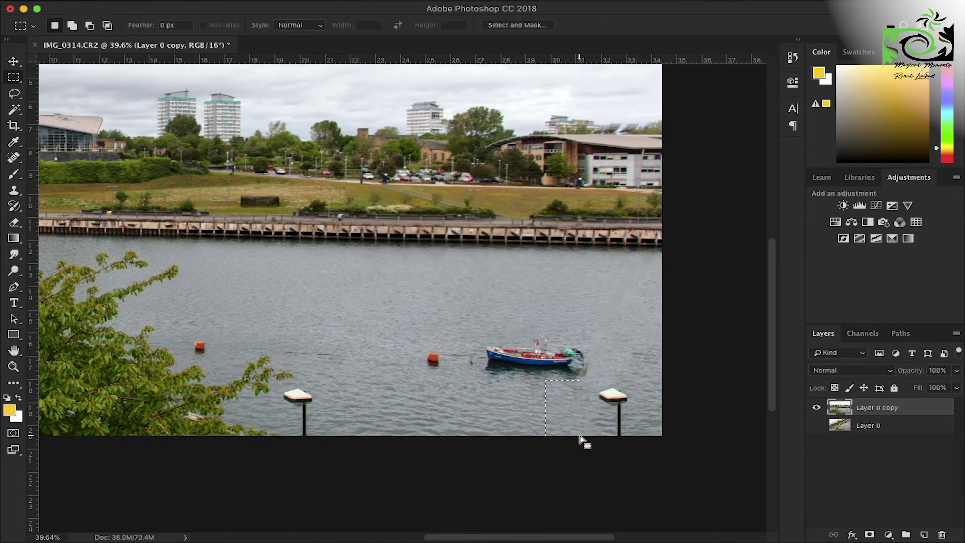
click(605, 362)
key(ctrl+0)
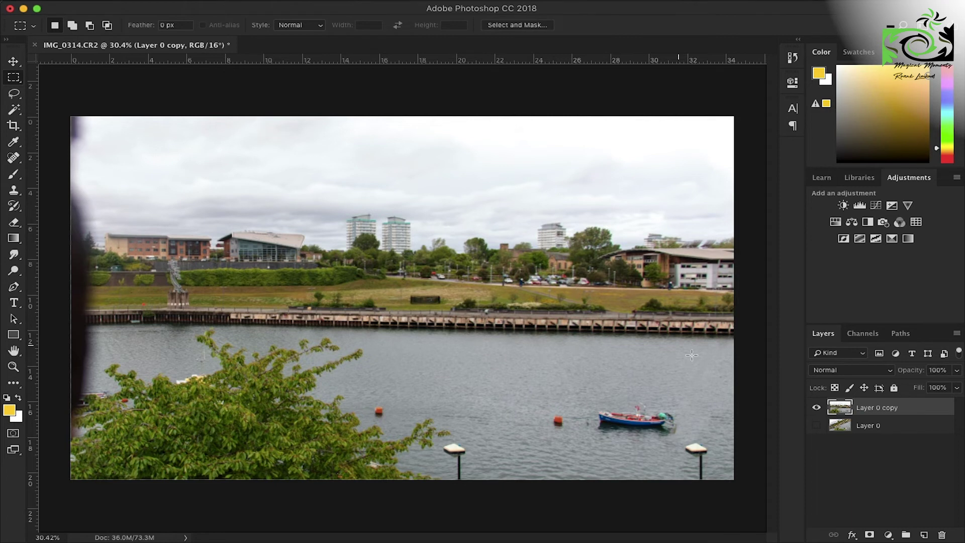
- Compare the layers, keeping Layer 0 copy visible, then minimise Photoshop without closing the document
click(817, 408)
click(817, 425)
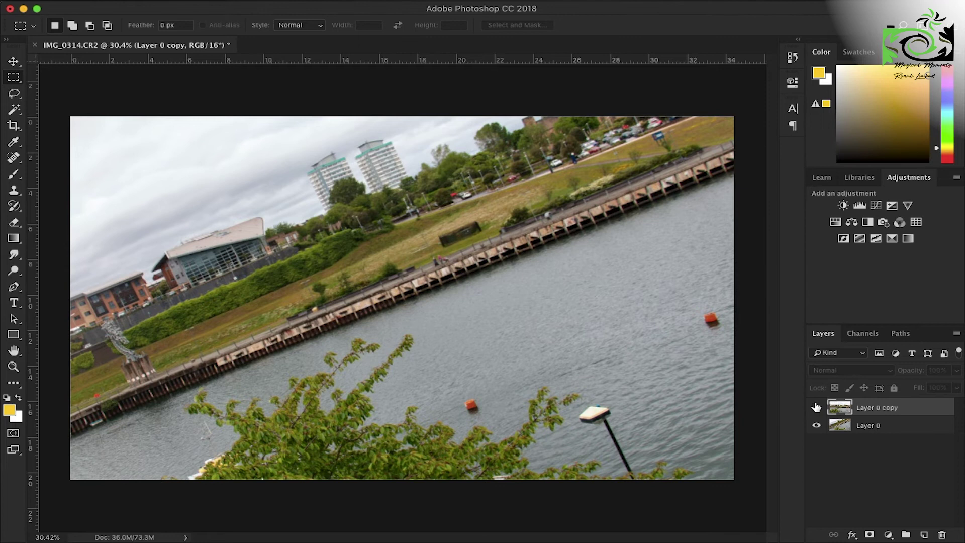
click(816, 407)
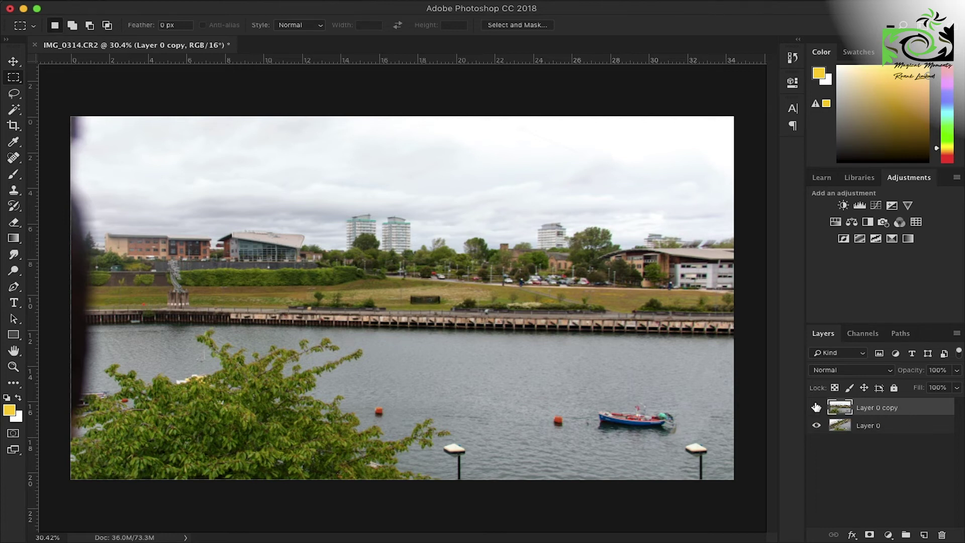
click(10, 9)
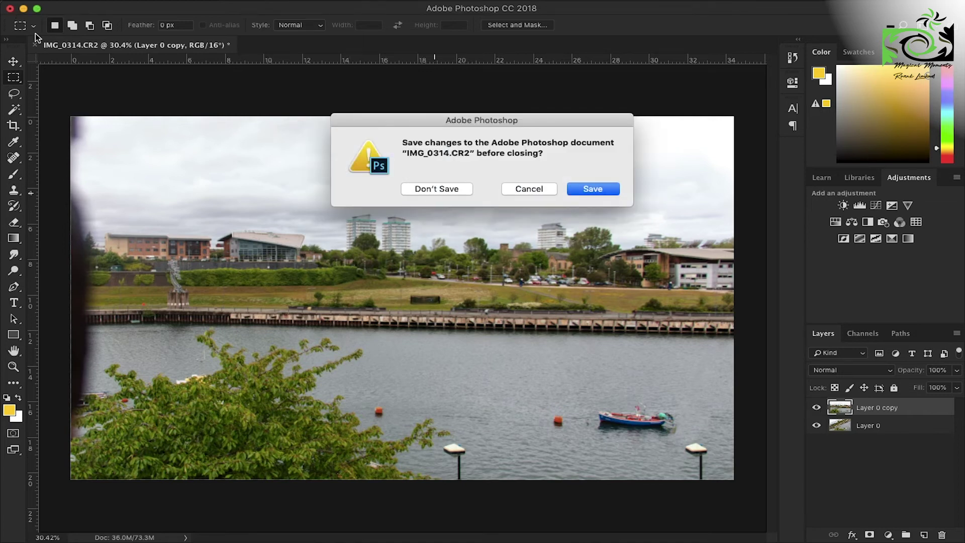
click(515, 188)
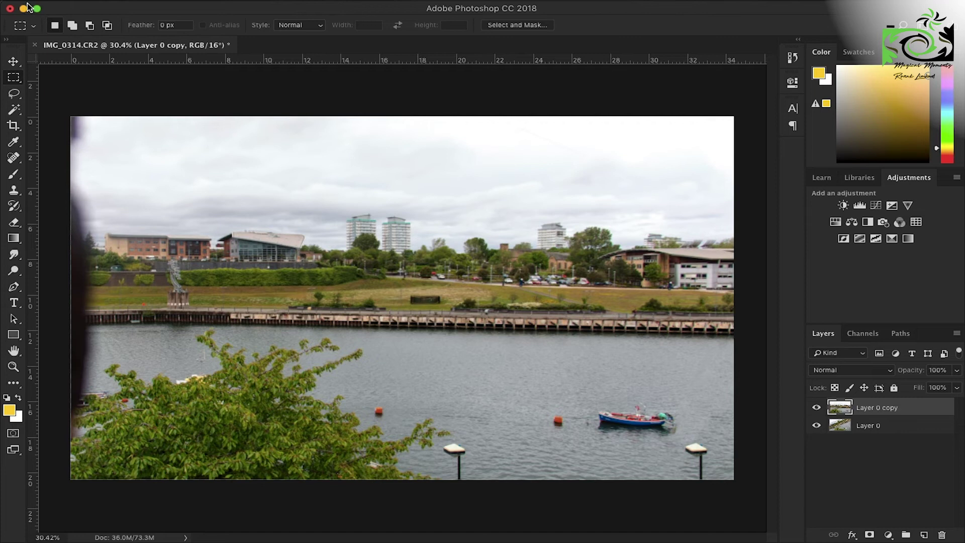
click(23, 8)
- In Lightroom, send IMG_0315 to Edit in Adobe Photoshop CC 2018
click(175, 503)
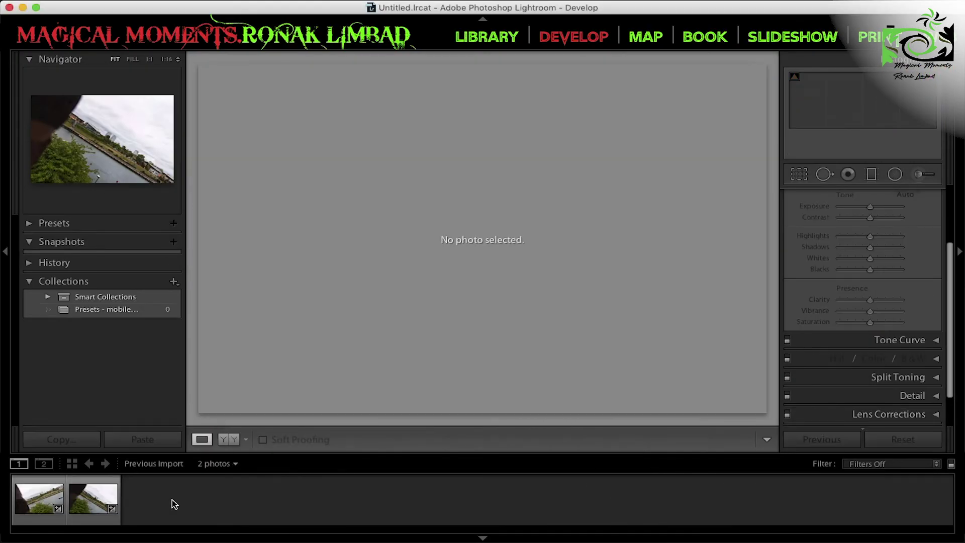
click(41, 500)
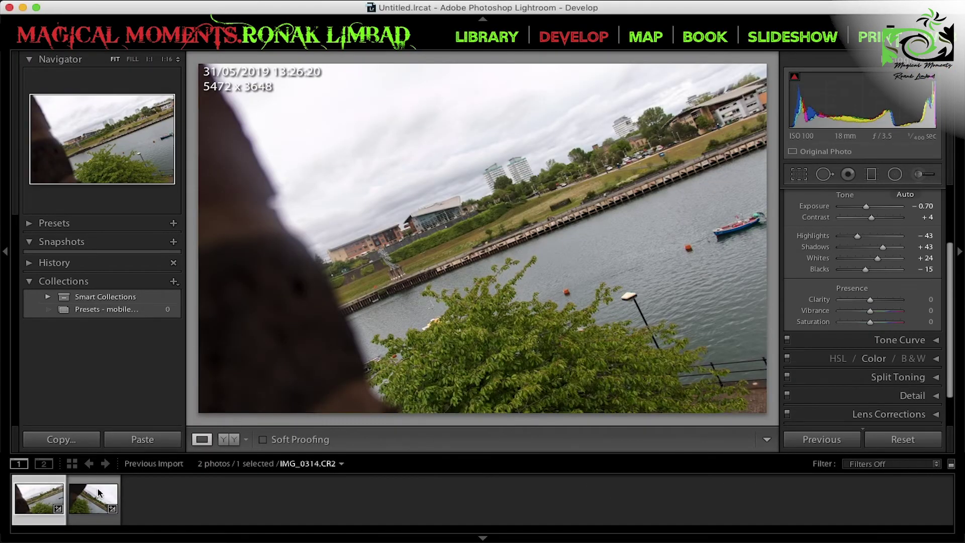
click(90, 498)
right_click(91, 498)
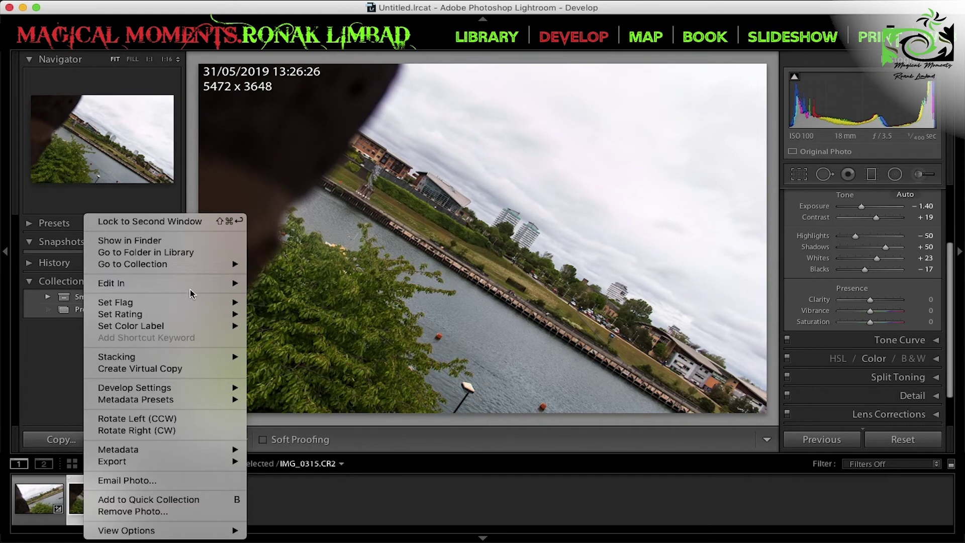
mouse_move(111, 282)
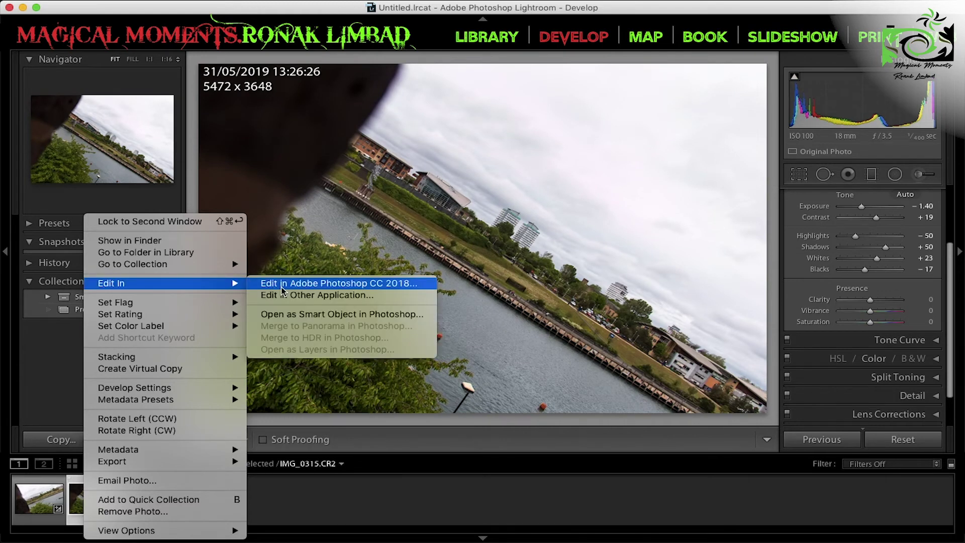
click(282, 289)
- Rotate IMG_0315 by -33.74° to level the river bank
key(ctrl+t)
drag(644, 501, 715, 333)
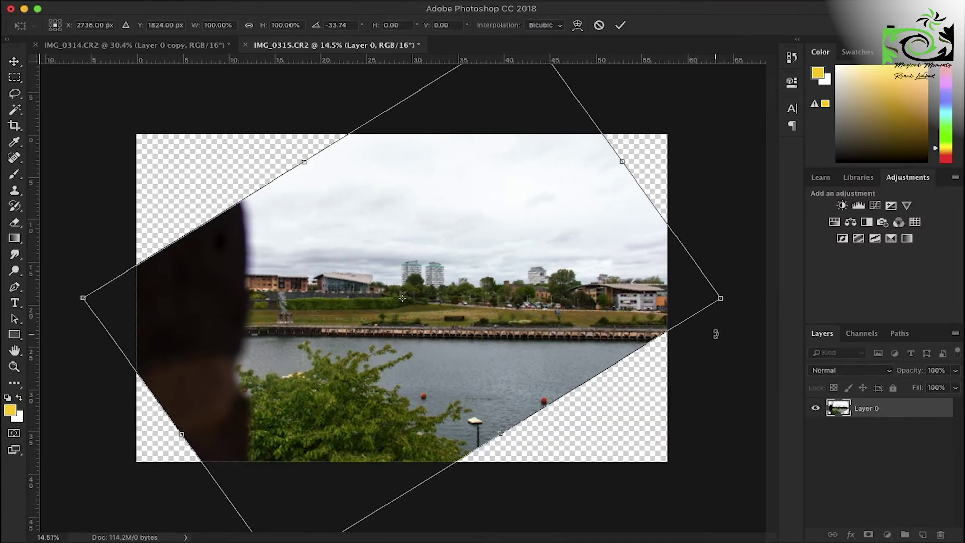
key(Return)
drag(136, 134, 236, 463)
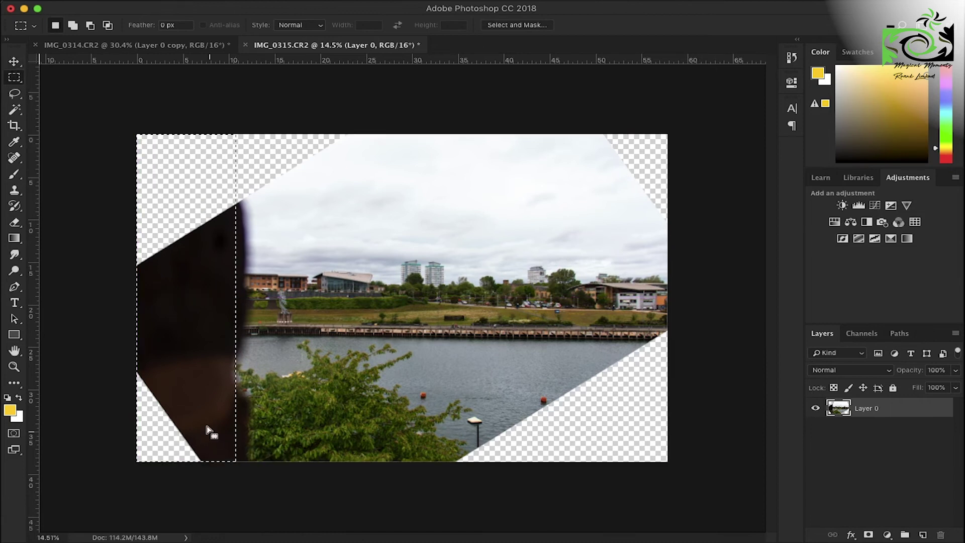
key(shift+BackSpace)
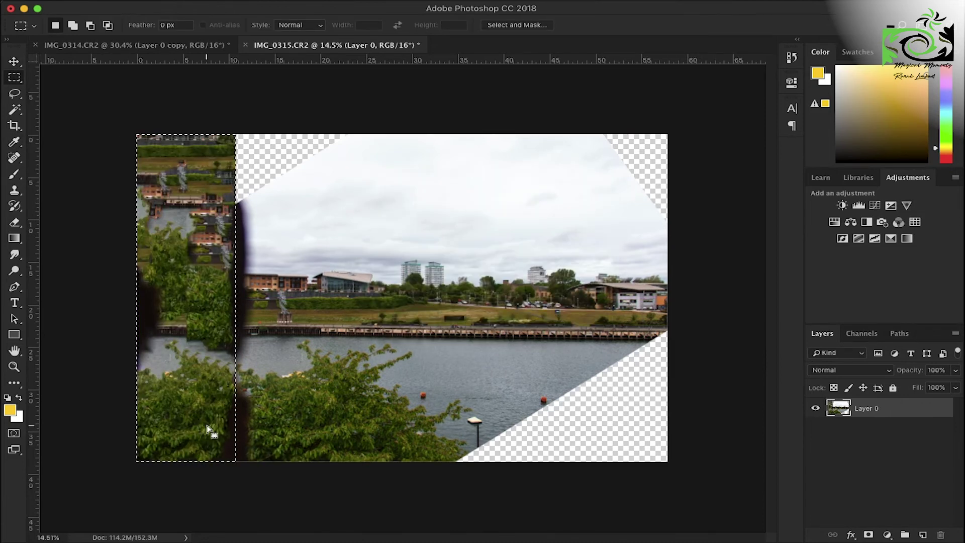
key(ctrl+z)
key(ctrl+d)
- Copy patches of the left area onto new layers and move them up into the top-left gap
drag(136, 263, 237, 366)
key(ctrl+j)
key(ctrl+t)
drag(191, 322, 191, 255)
key(Return)
key(e)
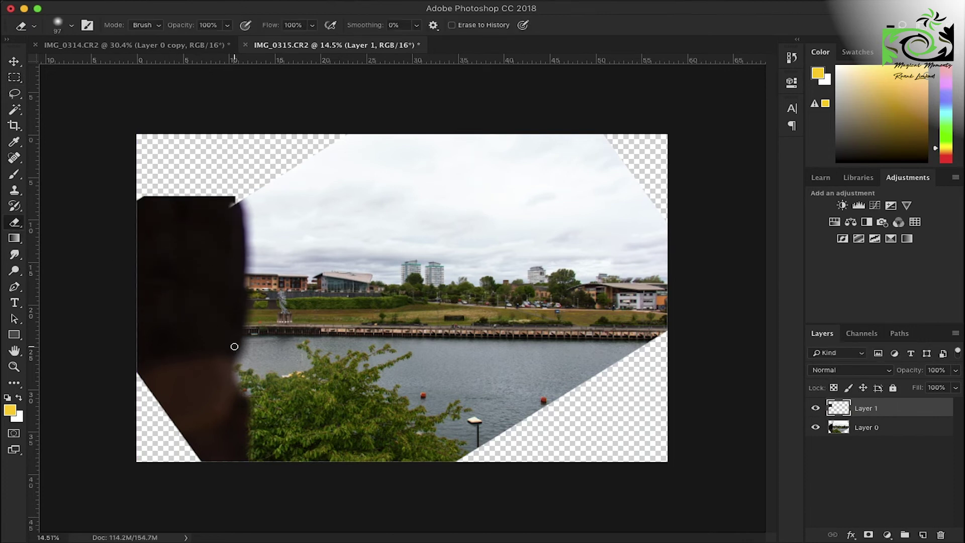
key(ctrl+j)
key(ctrl+t)
drag(226, 405, 226, 194)
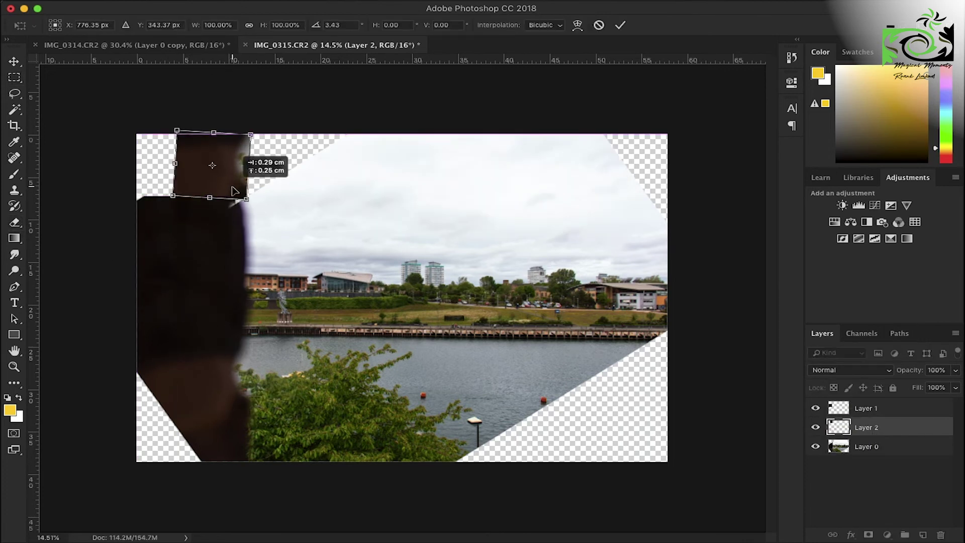
key(Return)
- Copy more patches from Layer 0 into the top-left corner and merge the patch layers
click(865, 447)
mouse_move(172, 371)
mouse_down()
mouse_move(209, 419)
mouse_move(156, 166)
mouse_up()
key(ctrl+j)
key(ctrl+t)
key(Return)
key(ctrl+j)
key(ctrl+t)
key(Return)
key(m)
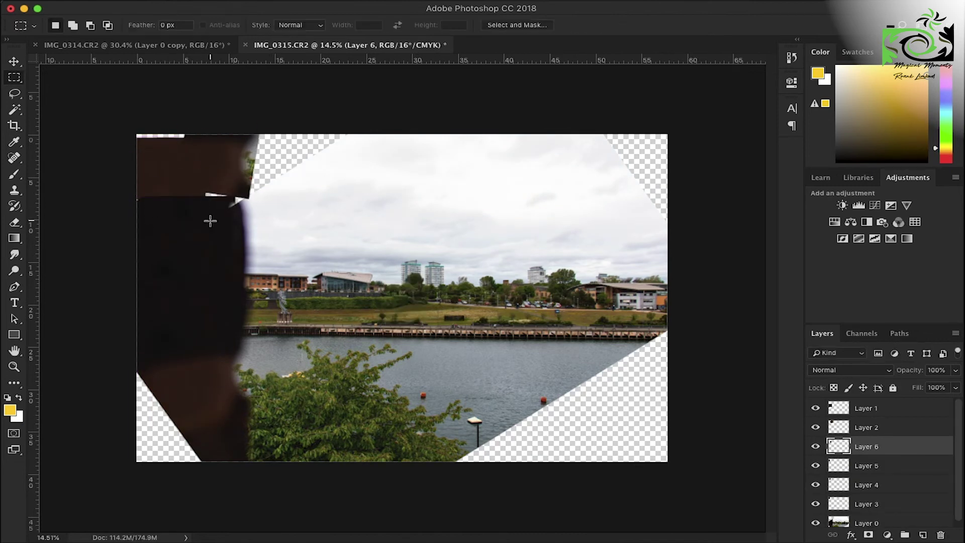
shift+click(865, 408)
right_click(866, 407)
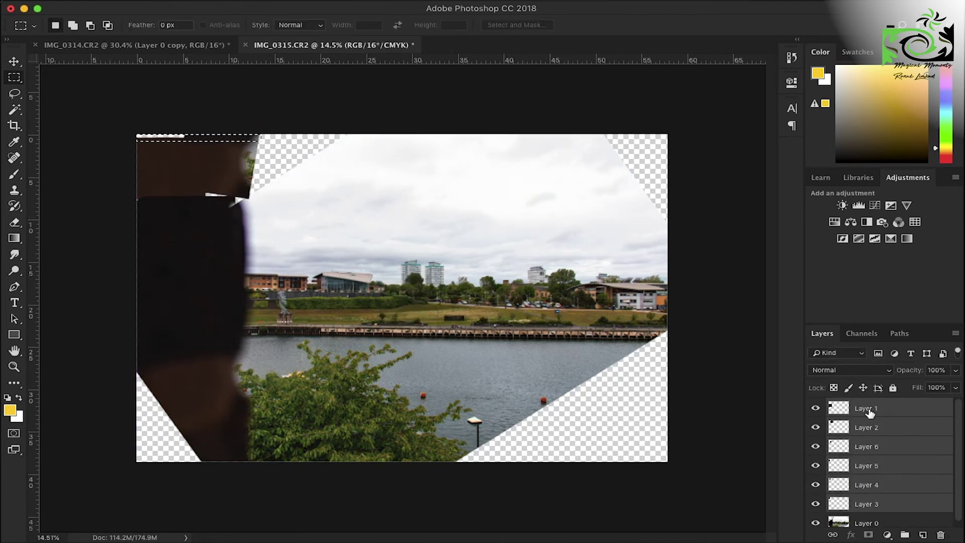
click(722, 372)
- Cover the thin white strip at the top-left edge and smudge the sky seam
drag(82, 133, 216, 142)
key(Delete)
key(ctrl+j)
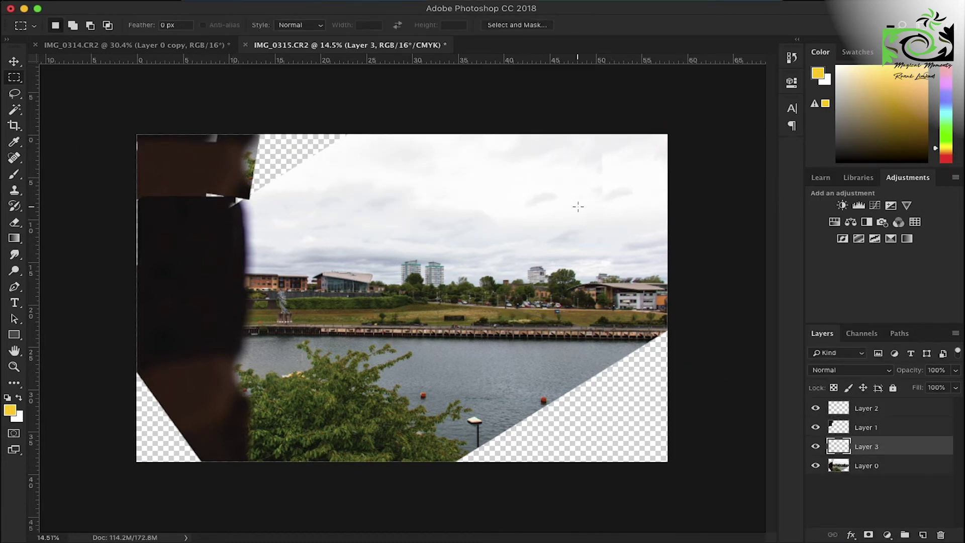
scroll(577, 397, up, 3)
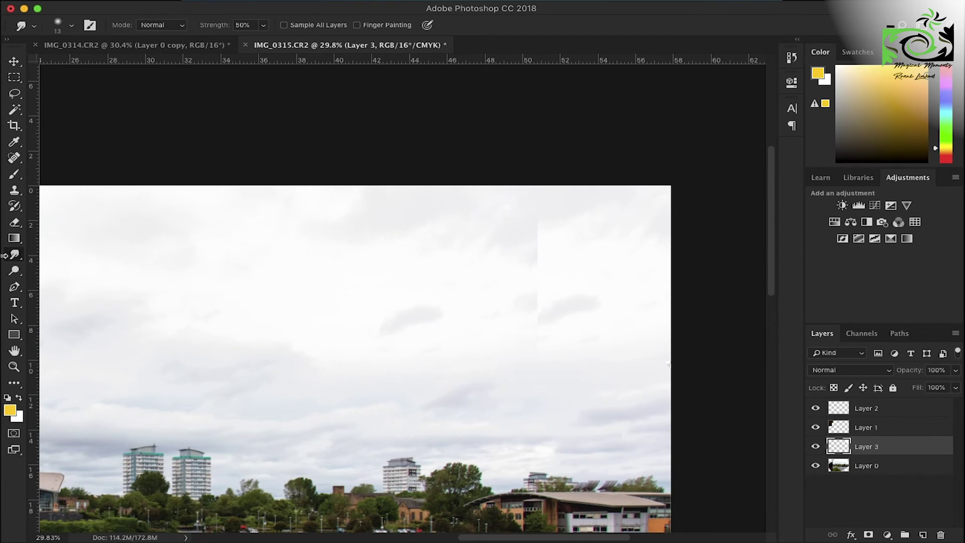
drag(536, 228, 539, 264)
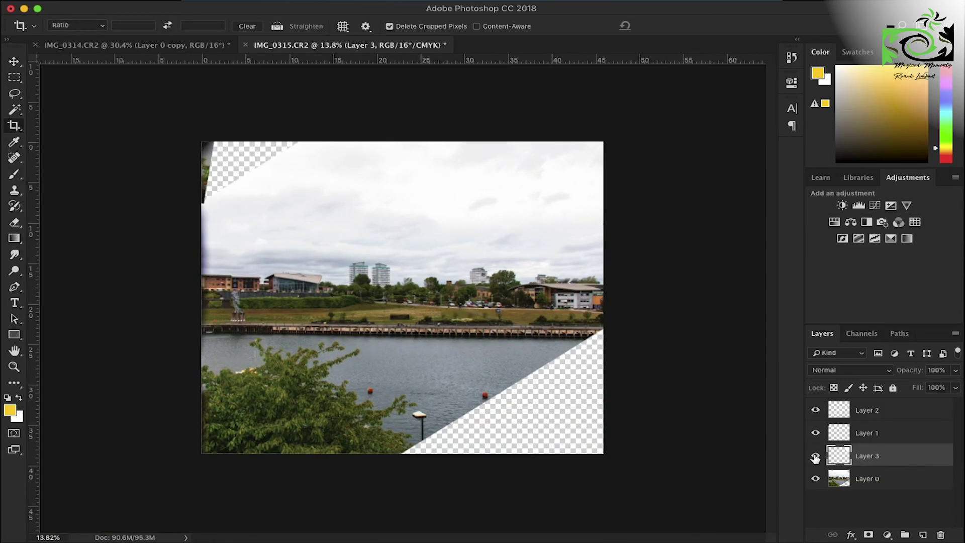
key(ctrl+z)
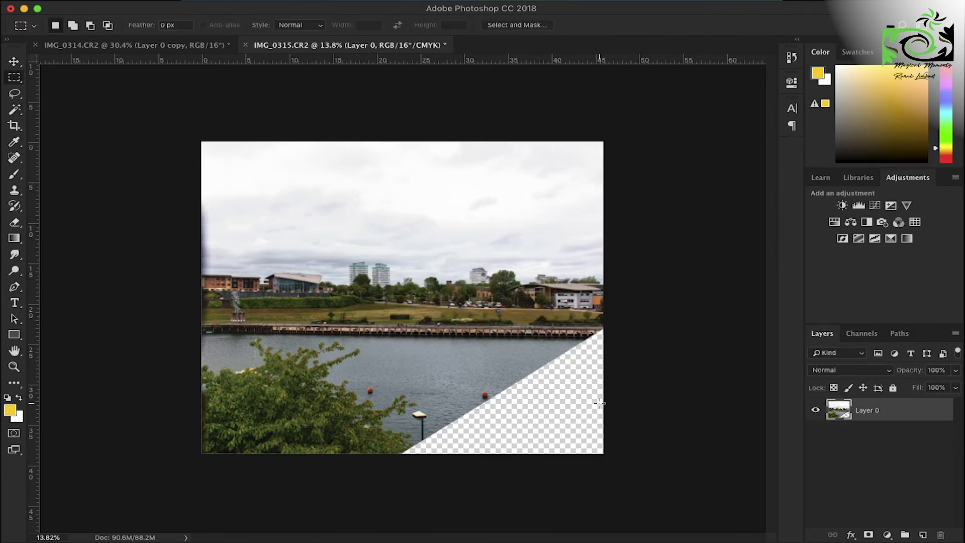
- Fill the empty bottom-right corner with water using a Content-Aware fill
key(w)
click(508, 438)
key(shift+F5)
key(Return)
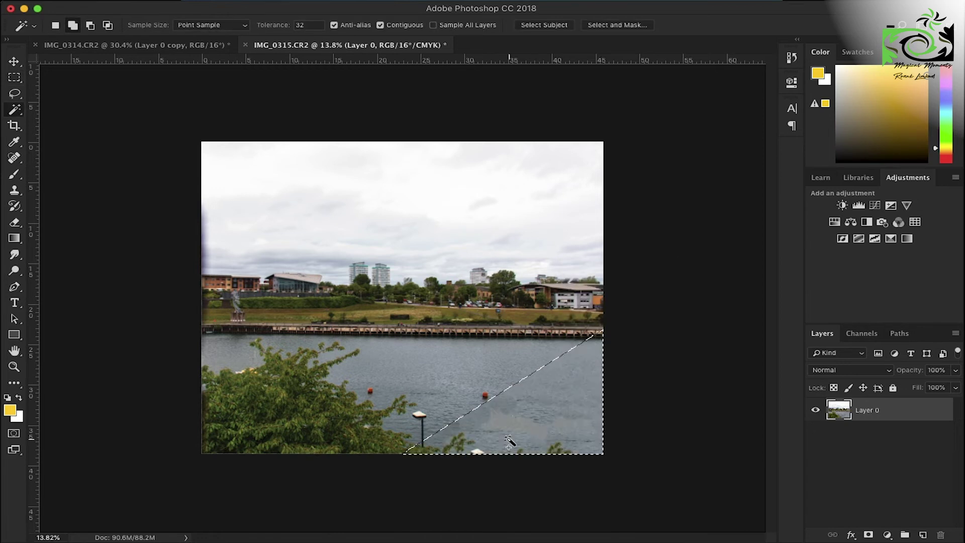
key(ctrl+d)
- Clear the buoys and extra lamp post from the river with an enlarged Clone Stamp brush
alt+scroll(603, 432, up, 5)
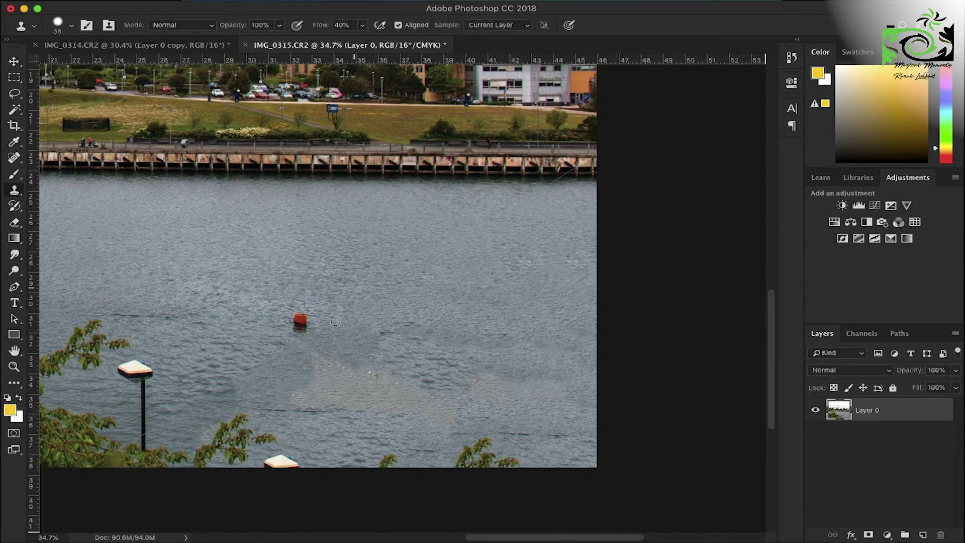
alt+scroll(541, 171, up, 5)
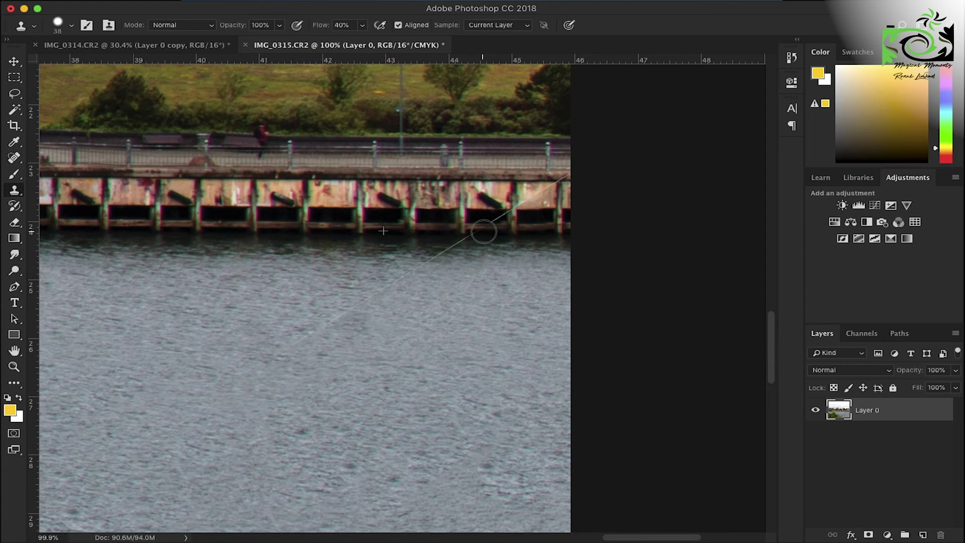
alt+scroll(449, 277, down, 3)
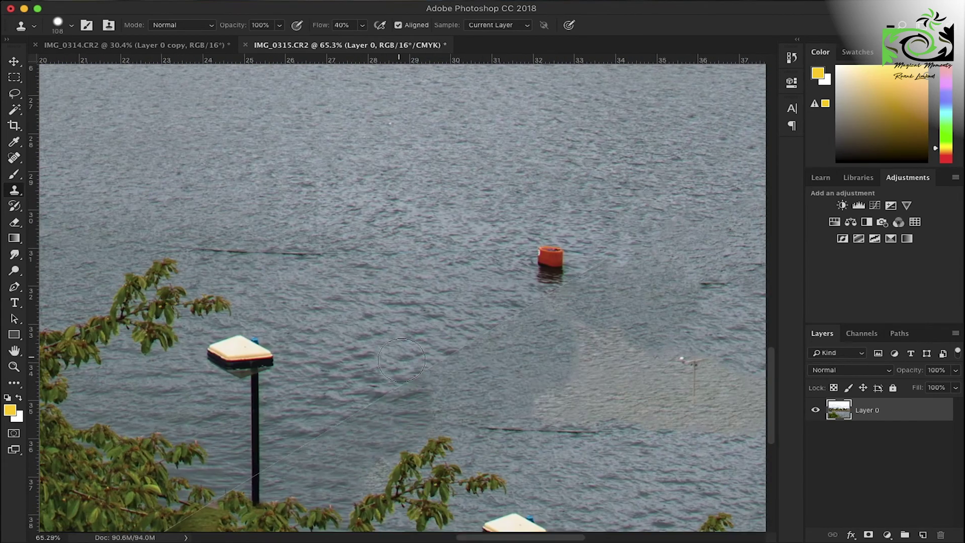
key(bracketright)
key(bracketright)
key(bracketright)
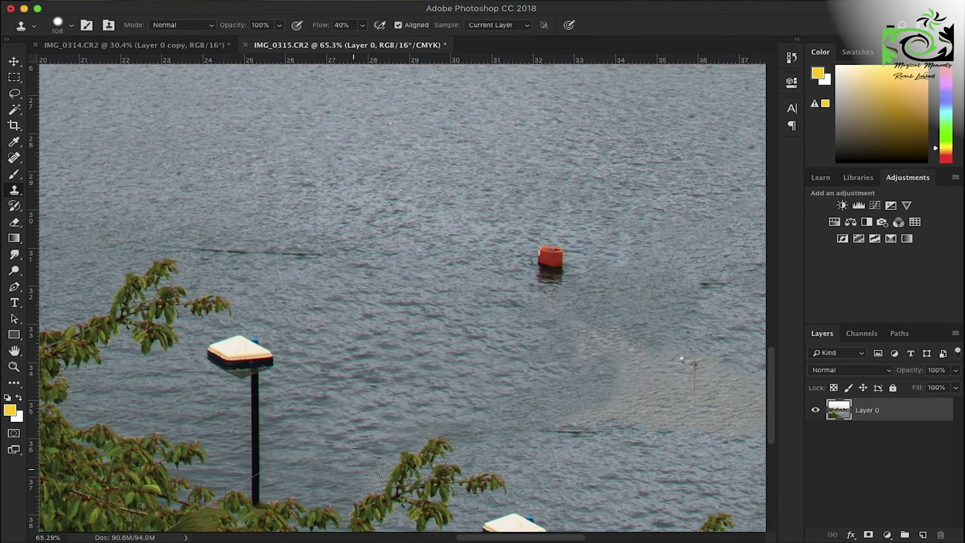
scroll(315, 440, right, 5)
scroll(315, 441, down, 1)
alt+scroll(670, 501, down, 1)
alt+scroll(670, 501, down, 8)
key(bracketright)
key(bracketright)
key(bracketright)
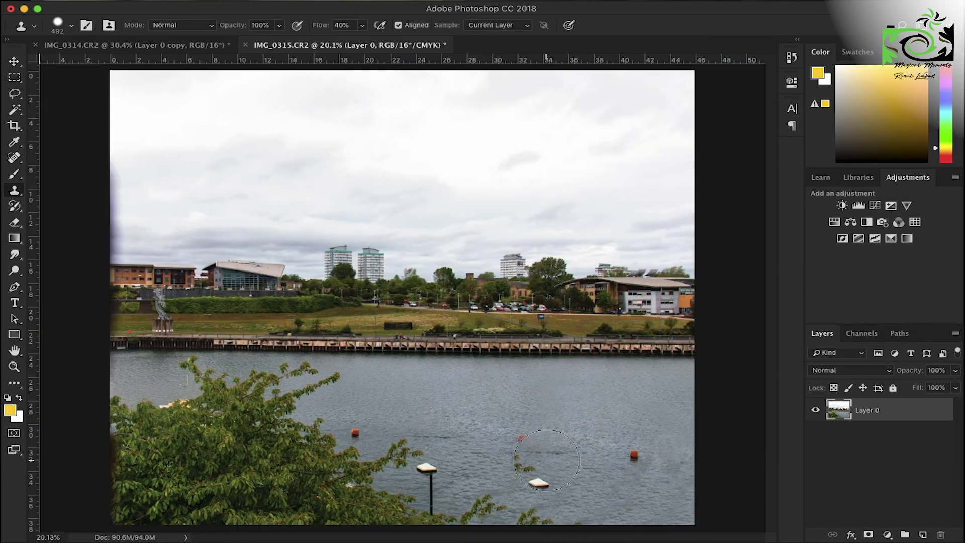
alt+scroll(694, 476, up, 4)
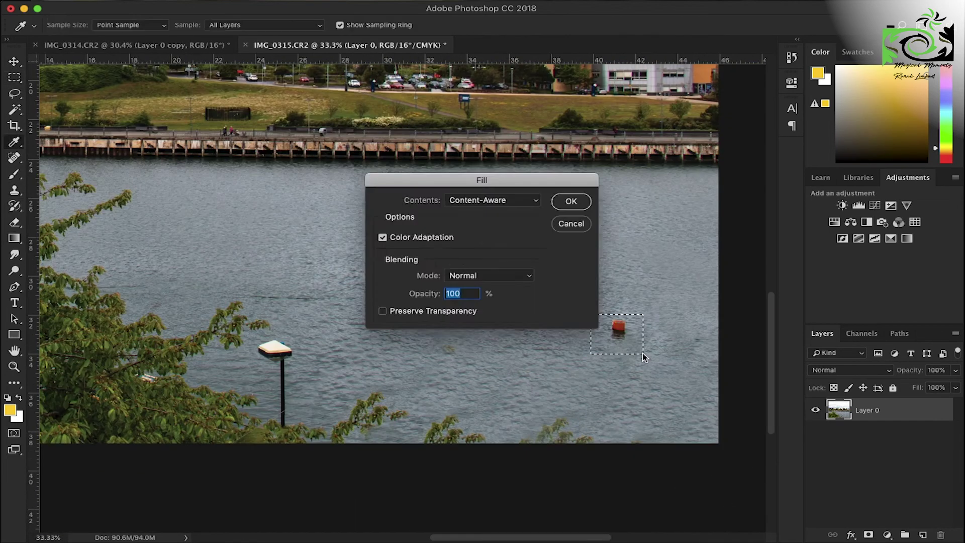
alt+scroll(345, 262, down, 3)
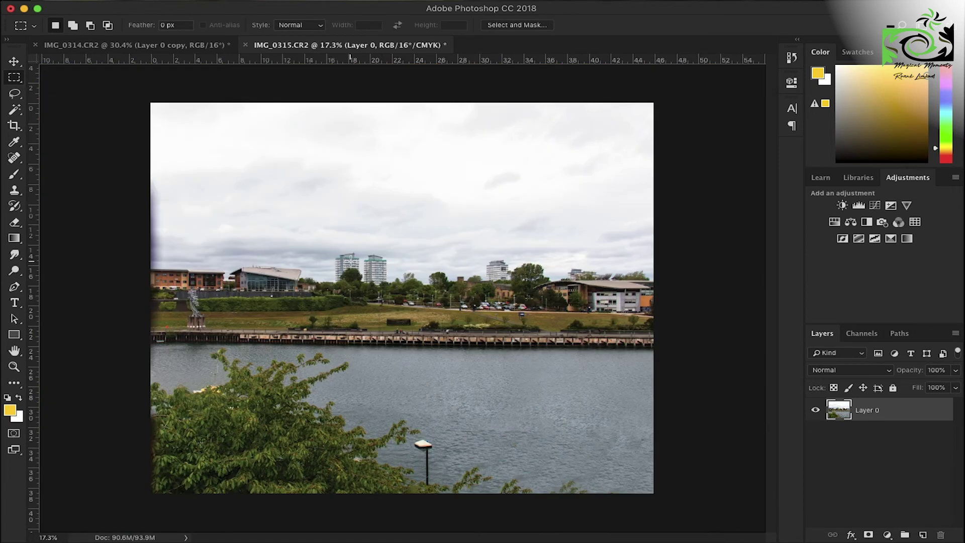
click(201, 526)
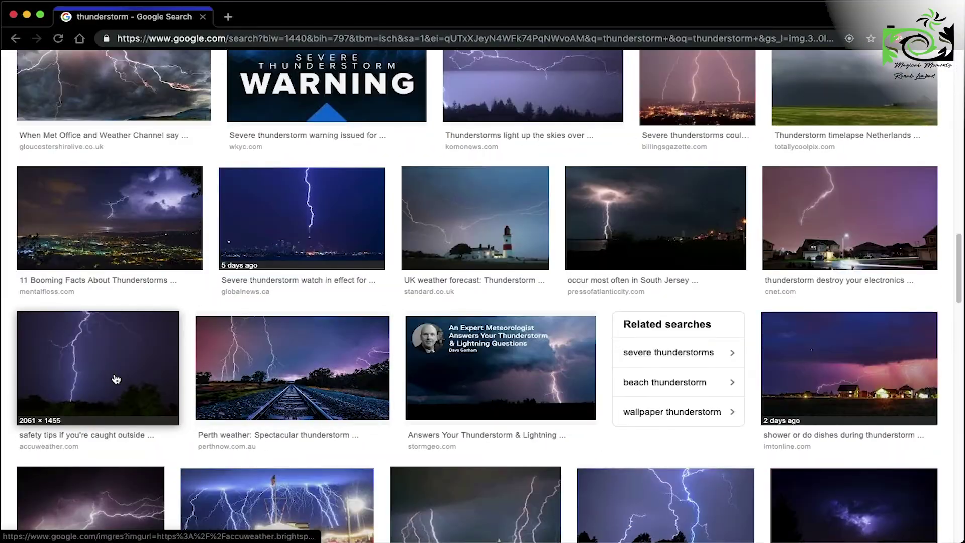
- Browse the thunderstorm results and open a lightning photo's context menu to copy it
scroll(115, 378, down, 10)
scroll(115, 378, down, 10)
scroll(115, 378, down, 10)
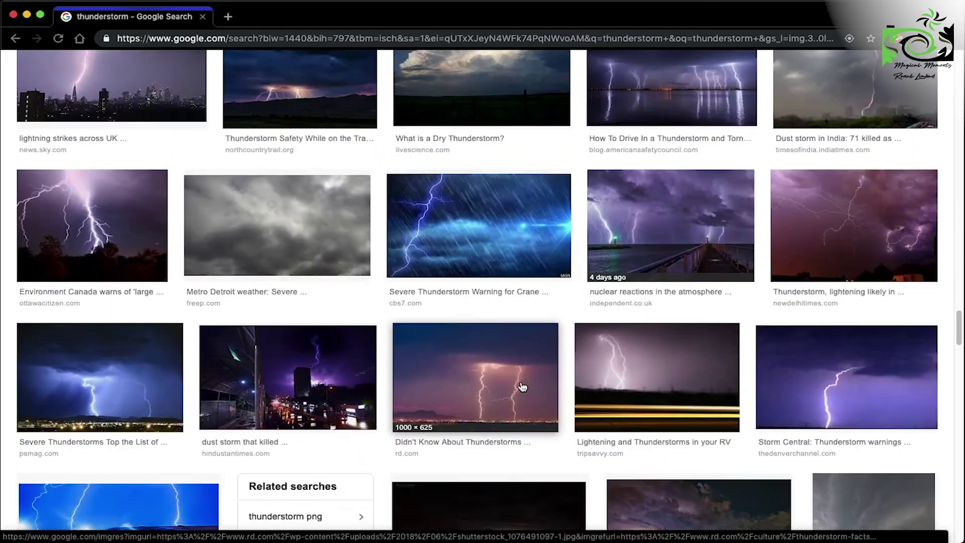
click(503, 382)
right_click(419, 406)
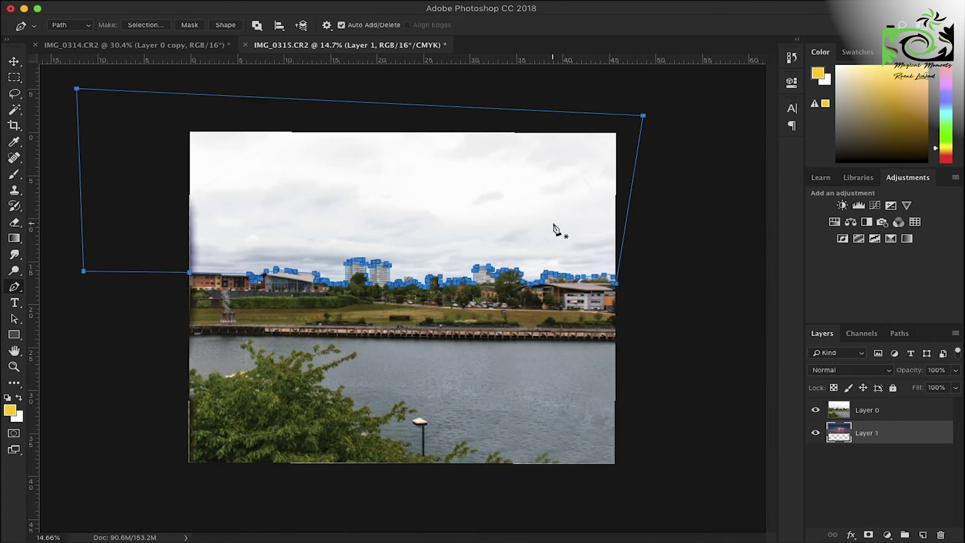
- Turn the skyline path into a selection and delete the plain sky to reveal the lightning
right_click(556, 230)
click(578, 274)
key(Return)
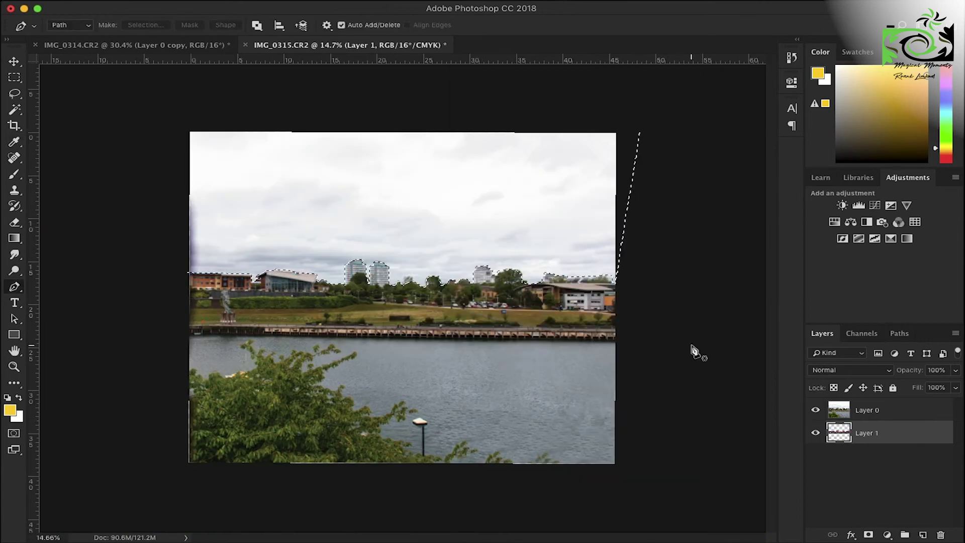
click(867, 410)
key(Delete)
key(m)
key(ctrl+d)
key(ctrl+shift+Down)
key(ctrl+shift+Down)
key(ctrl+shift+Down)
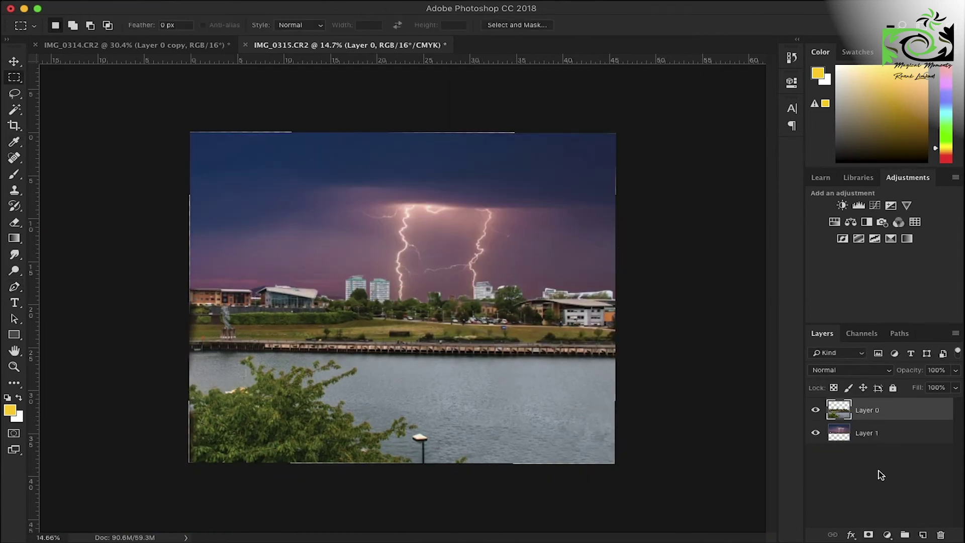
- Tint the photo with a magenta rectangle clipped to it at lowered opacity
key(u)
drag(160, 246, 636, 489)
click(713, 282)
right_click(884, 409)
click(673, 296)
drag(956, 370, 893, 381)
- Darken the photo with a Brightness/Contrast adjustment layer
click(841, 205)
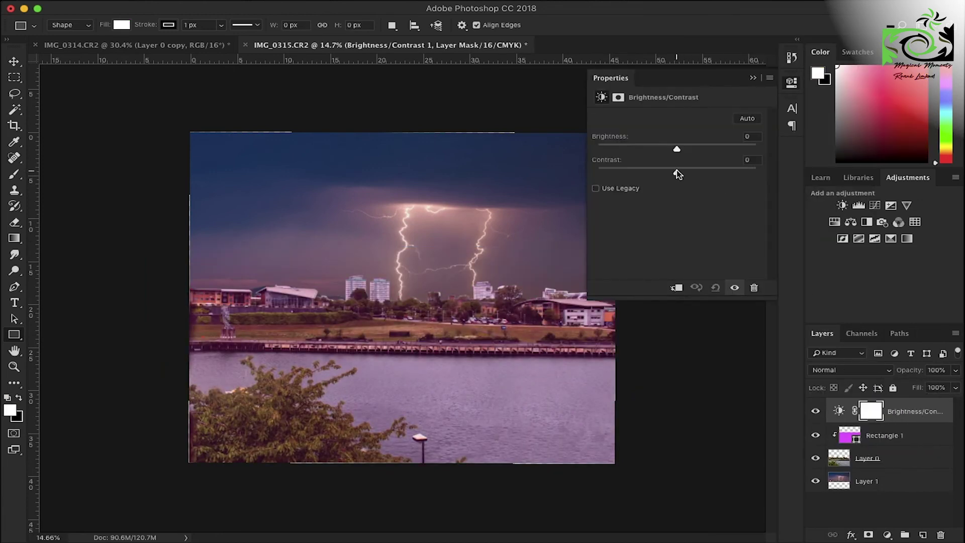
drag(678, 146, 652, 149)
click(881, 435)
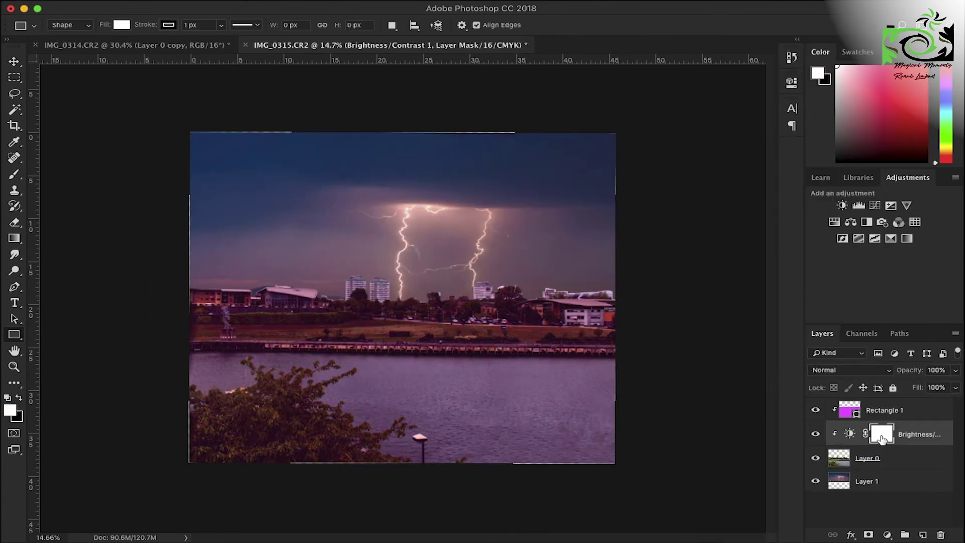
click(849, 433)
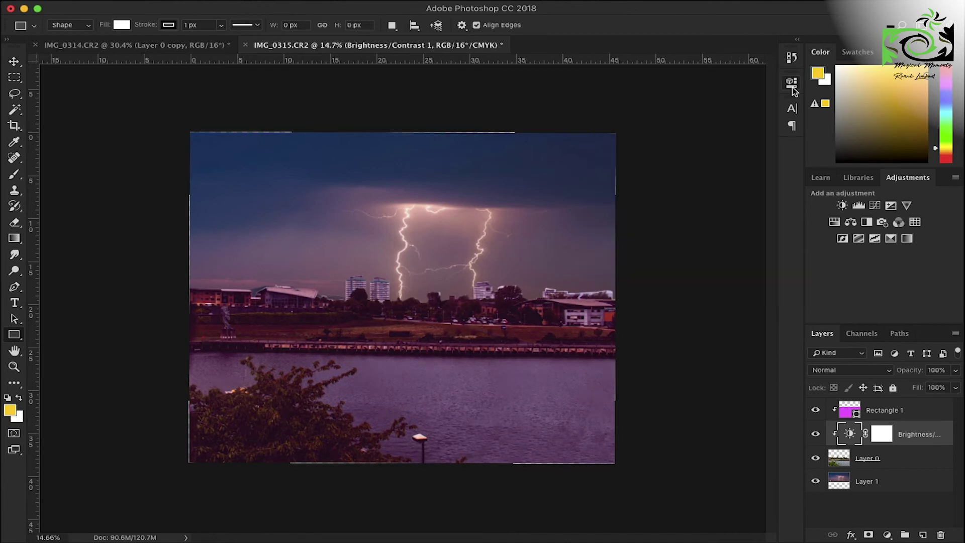
click(863, 481)
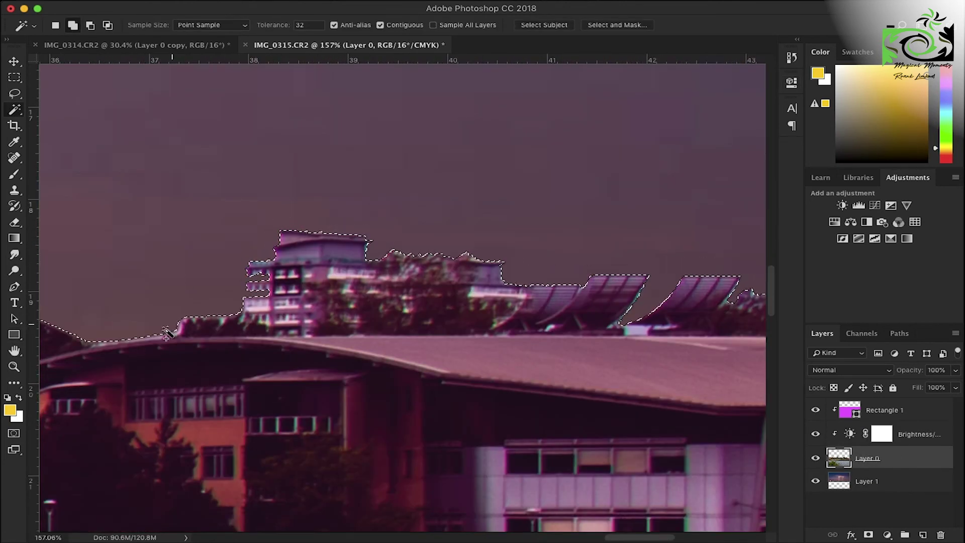
- Browse Google Images for a boat photo and open the boat hire image preview
scroll(168, 333, down, 2)
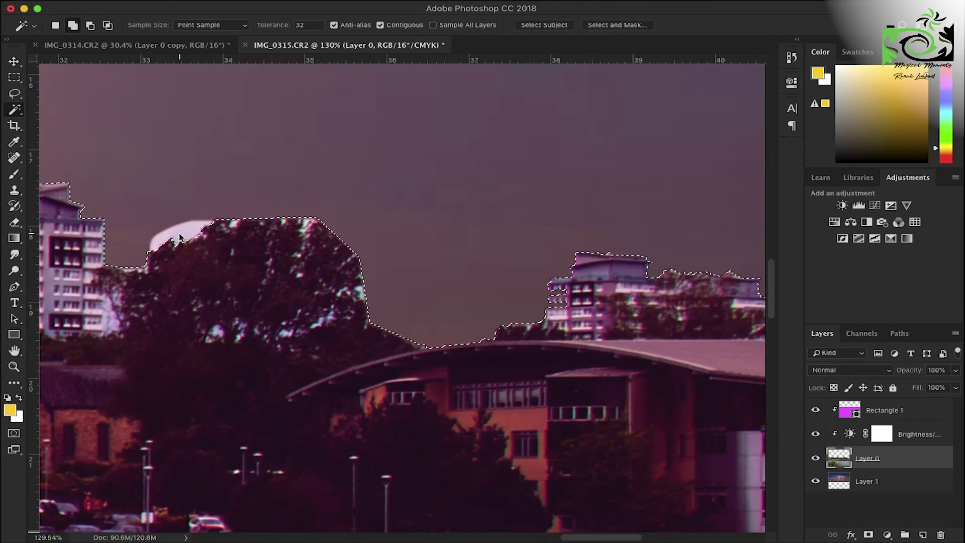
scroll(303, 229, left, 5)
scroll(459, 346, left, 10)
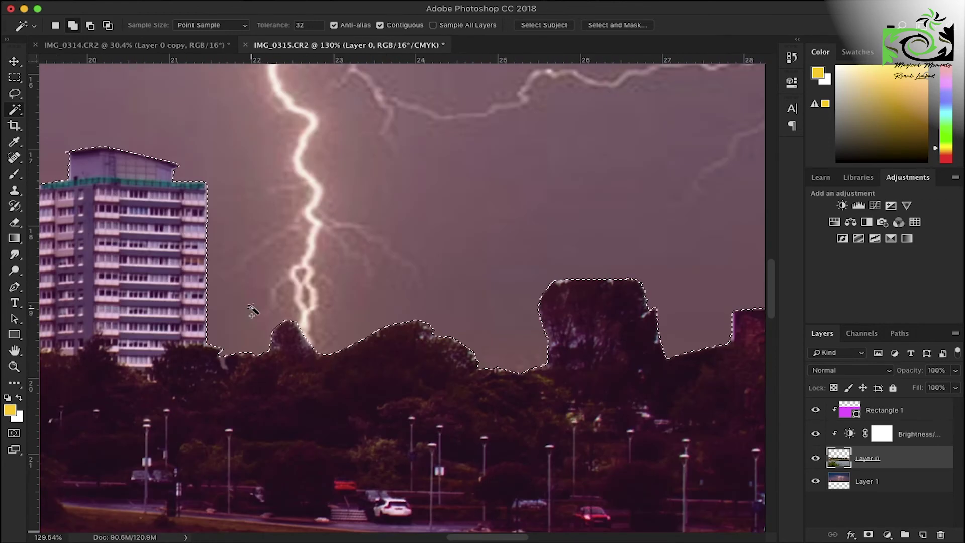
scroll(207, 337, left, 10)
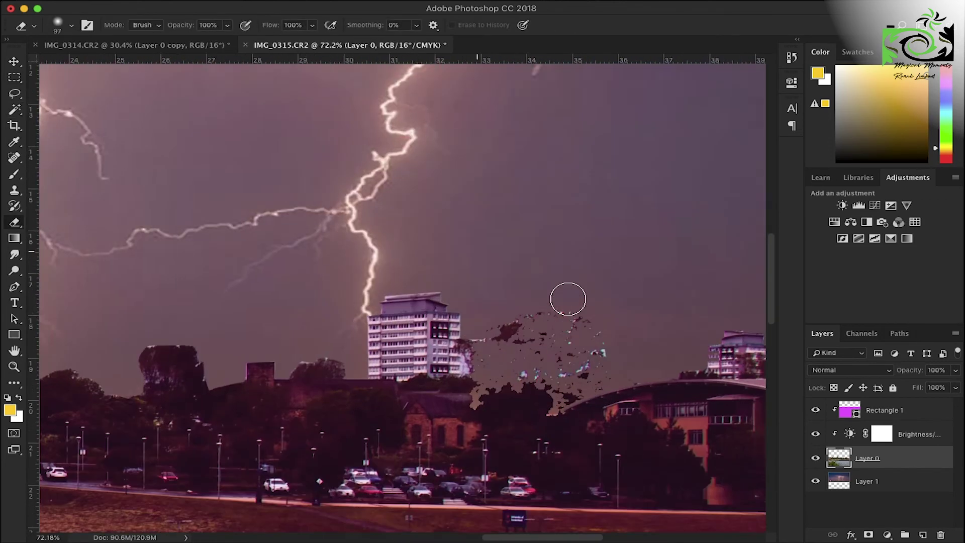
scroll(408, 393, down, 5)
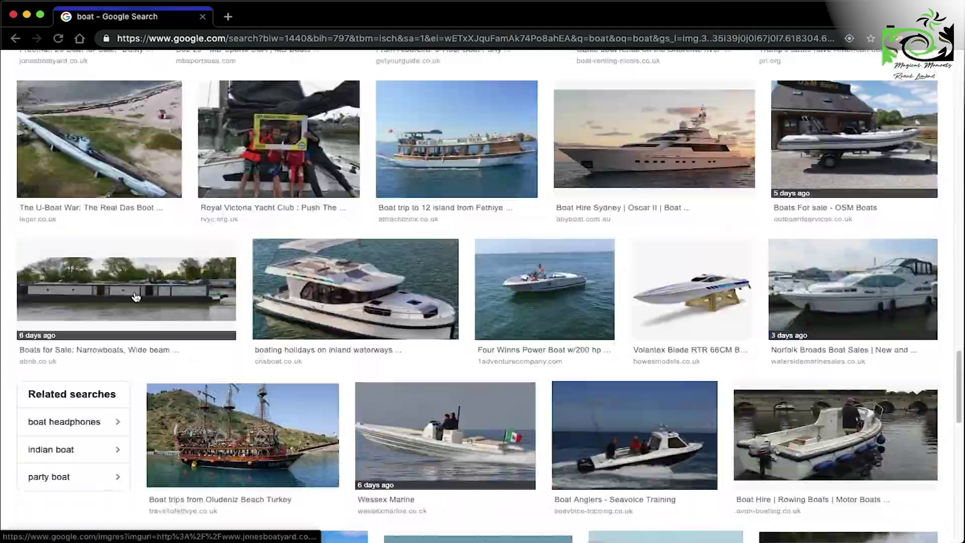
scroll(136, 296, down, 10)
scroll(267, 286, down, 10)
scroll(397, 276, down, 10)
scroll(531, 264, down, 10)
scroll(531, 264, down, 10)
scroll(532, 264, down, 10)
click(447, 201)
click(796, 409)
scroll(581, 466, down, 10)
click(224, 417)
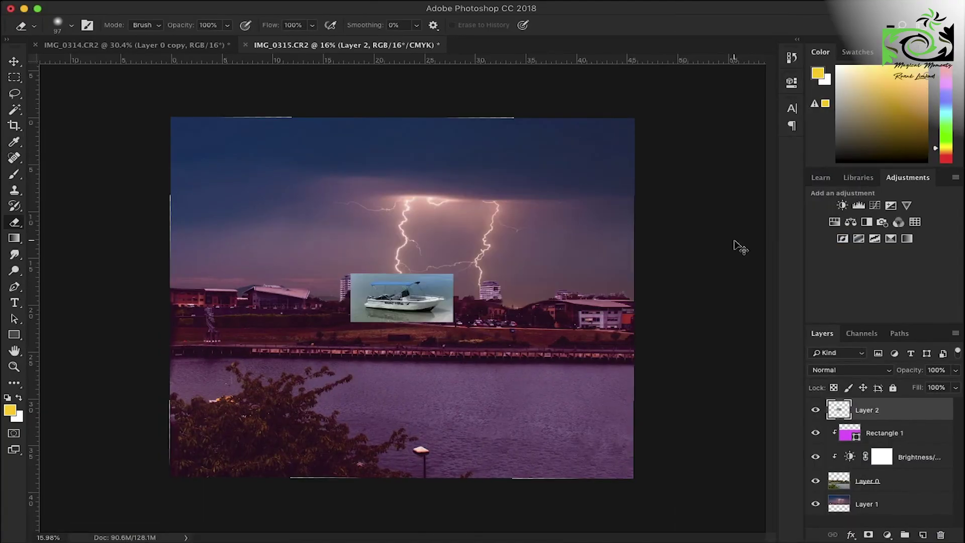
- Move the boat down onto the river and delete its background using the Magic Wand
key(v)
drag(402, 298, 521, 407)
scroll(485, 379, up, 5)
key(w)
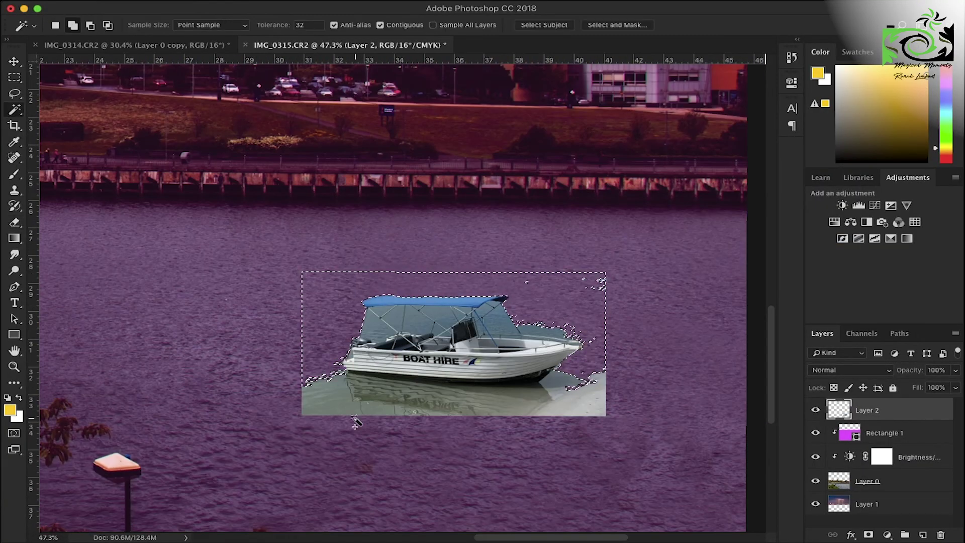
scroll(387, 324, up, 5)
scroll(387, 324, up, 3)
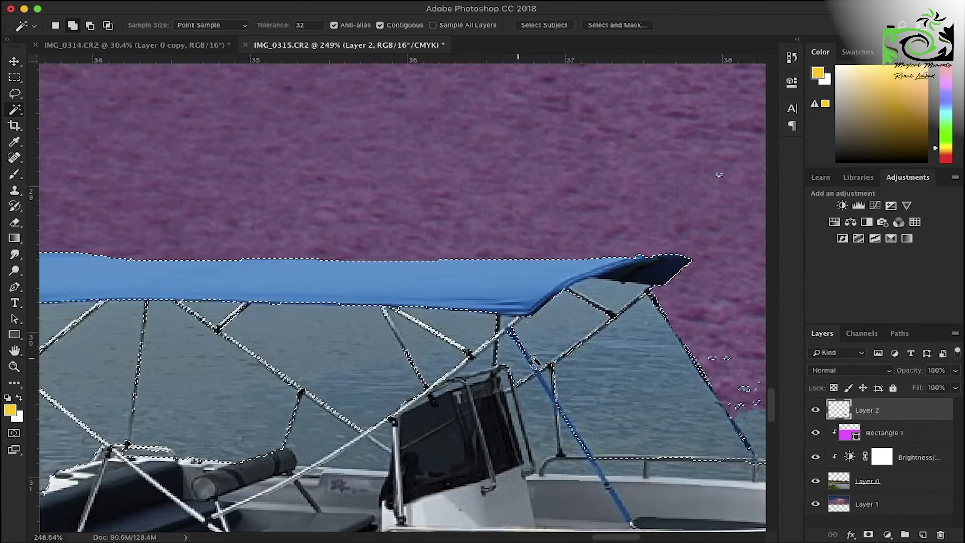
scroll(352, 352, down, 2)
scroll(332, 384, up, 3)
scroll(332, 384, down, 5)
key(ctrl+d)
- Select the water showing through the canopy and the console area with the Magic Wand and erase them
key(e)
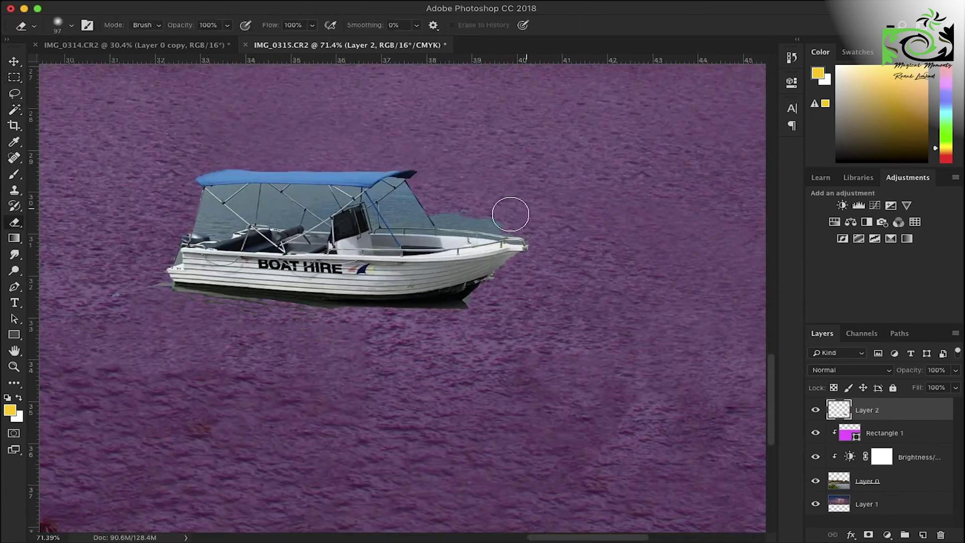
key(w)
scroll(204, 312, up, 5)
click(370, 194)
scroll(147, 263, left, 3)
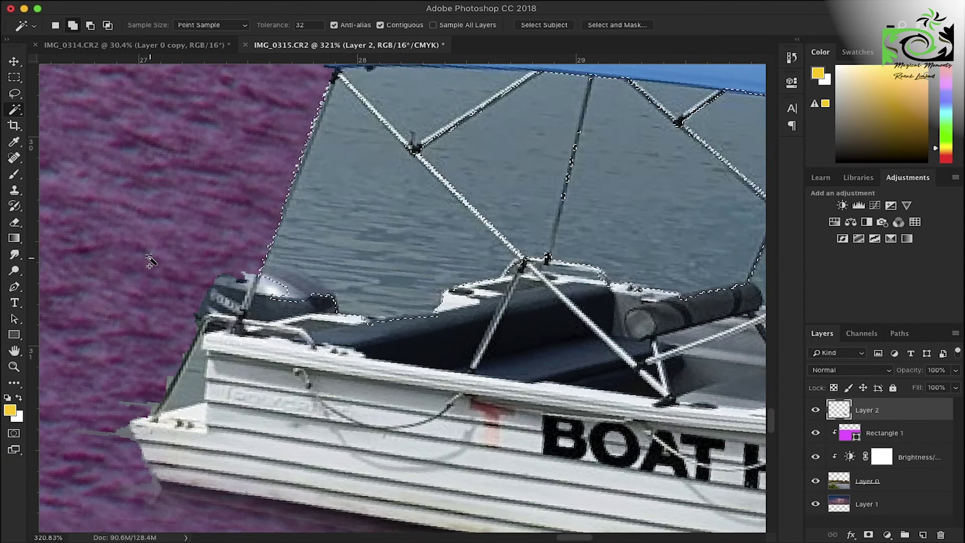
scroll(480, 122, right, 3)
scroll(480, 122, right, 3)
shift+click(537, 374)
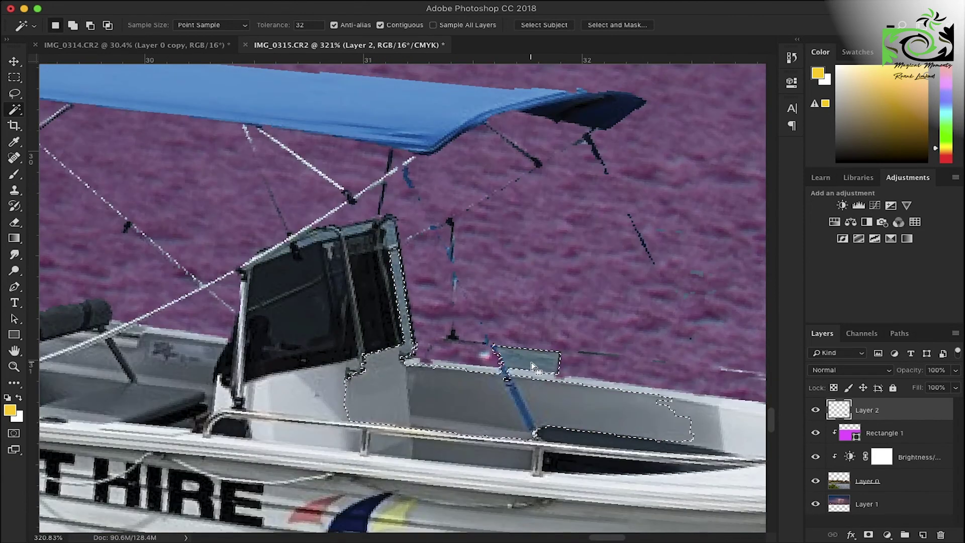
key(e)
scroll(536, 374, up, 2)
scroll(366, 215, down, 5)
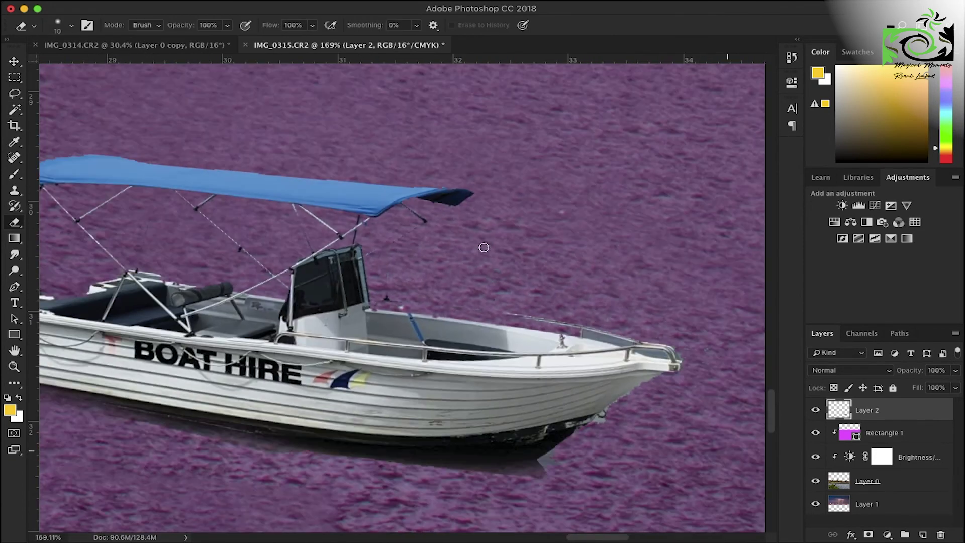
key(ctrl+0)
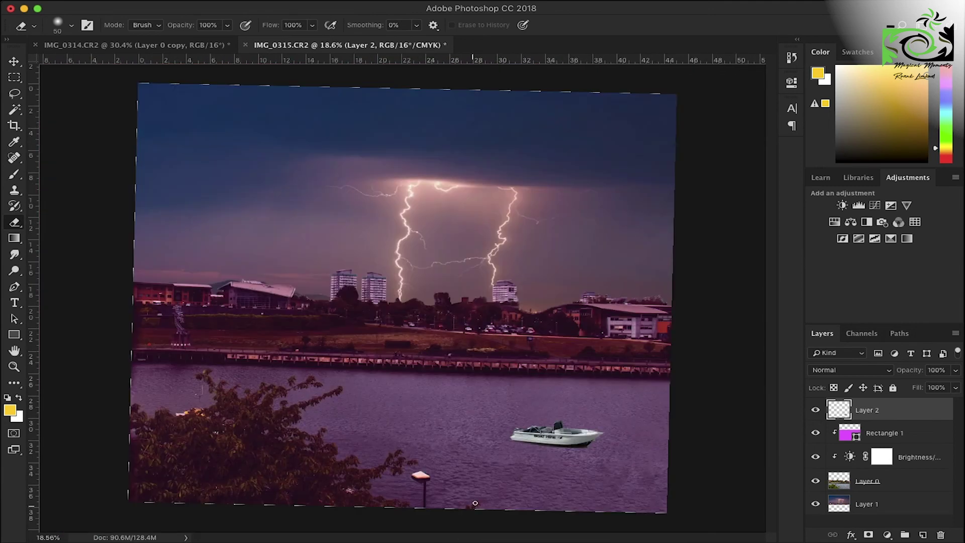
- Apply a Motion Blur to the boat with angle -62 and distance 4
click(272, 1)
click(533, 141)
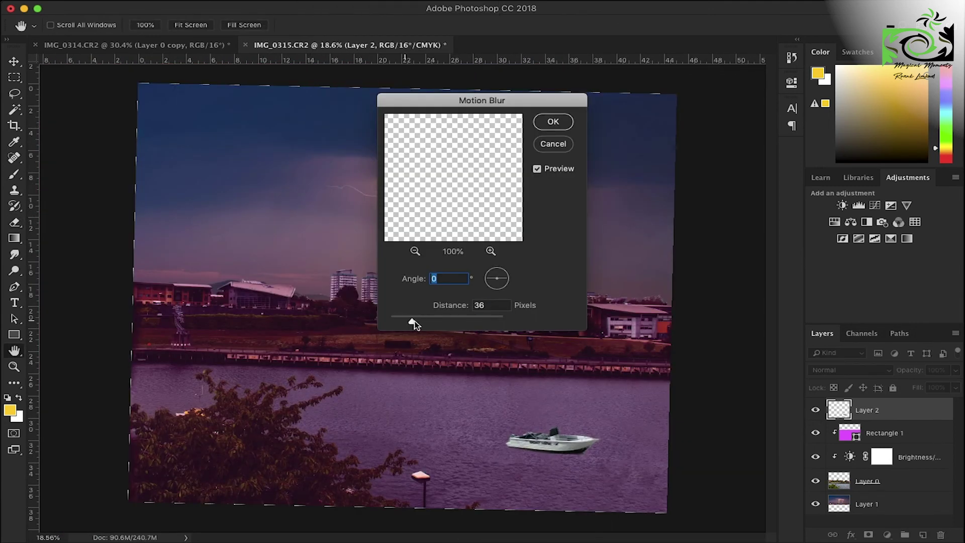
drag(398, 324, 392, 322)
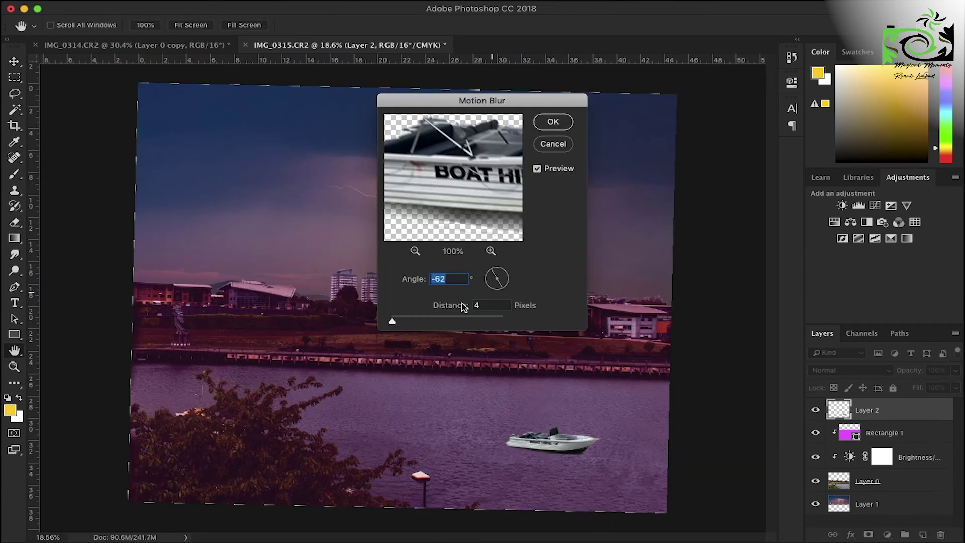
key(Return)
- Move Layer 2 below the photo layer Layer 0 and raise Layer 0's fill to 100%
scroll(500, 453, up, 3)
key(e)
drag(866, 410, 869, 490)
click(866, 458)
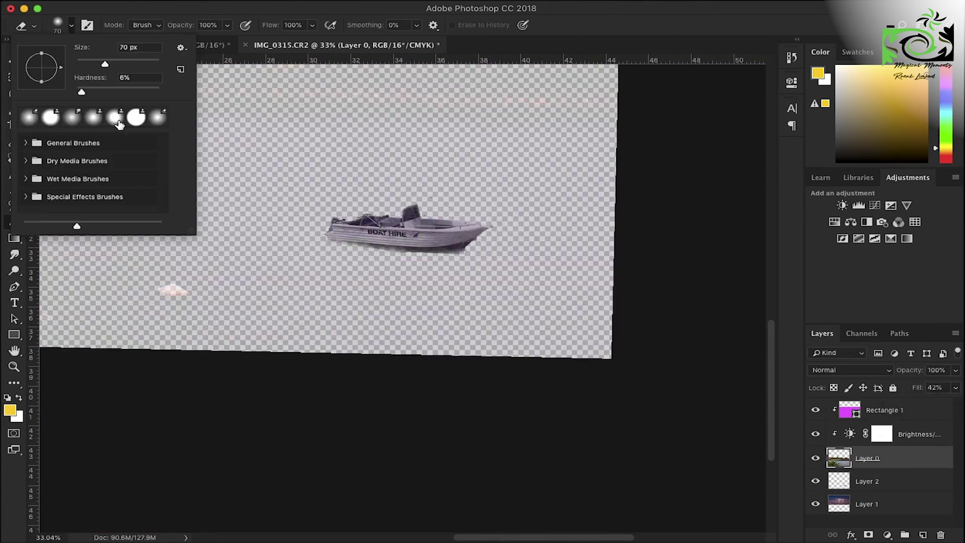
click(955, 388)
drag(916, 402, 953, 401)
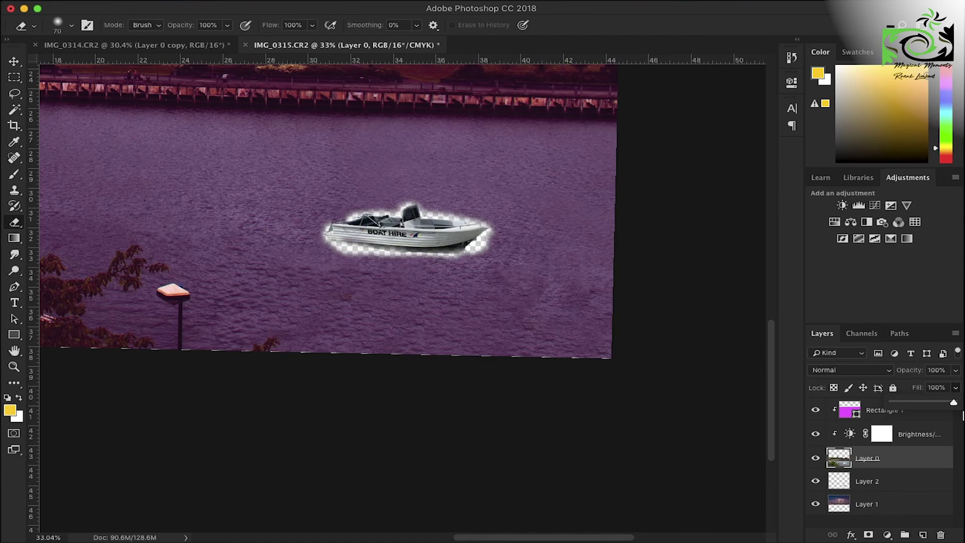